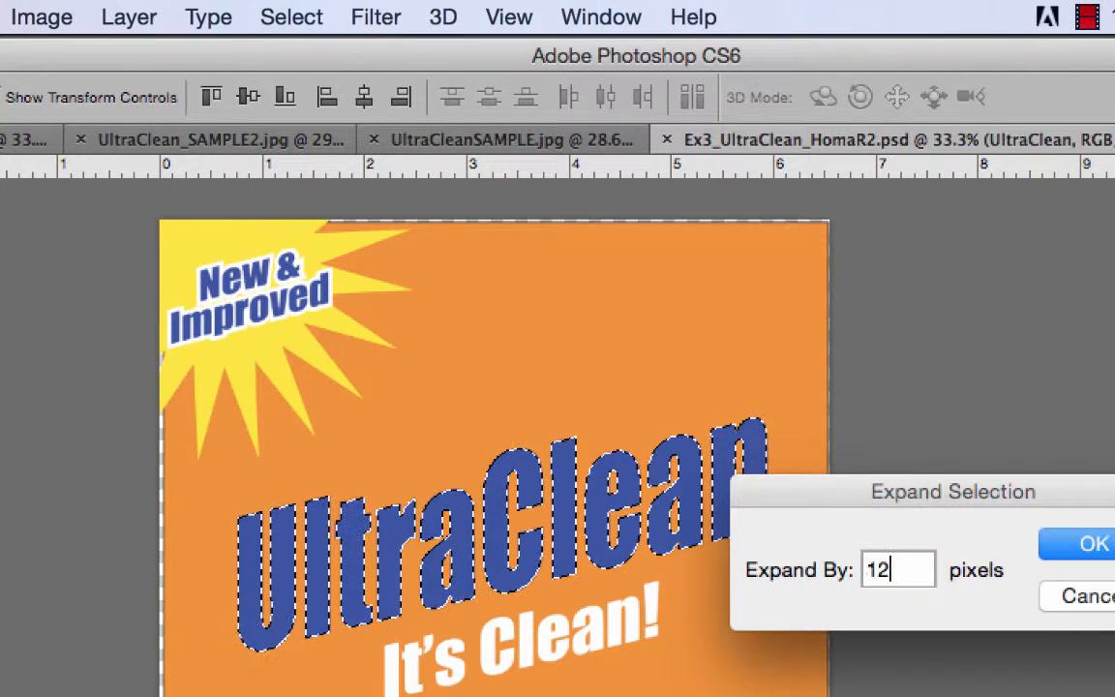
Step: Expand the UltraClean text selection by 12 pixels, undo that expansion, and expand the selection by 16 pixels instead
{"action": "left_click", "coordinate": [1091, 548]}
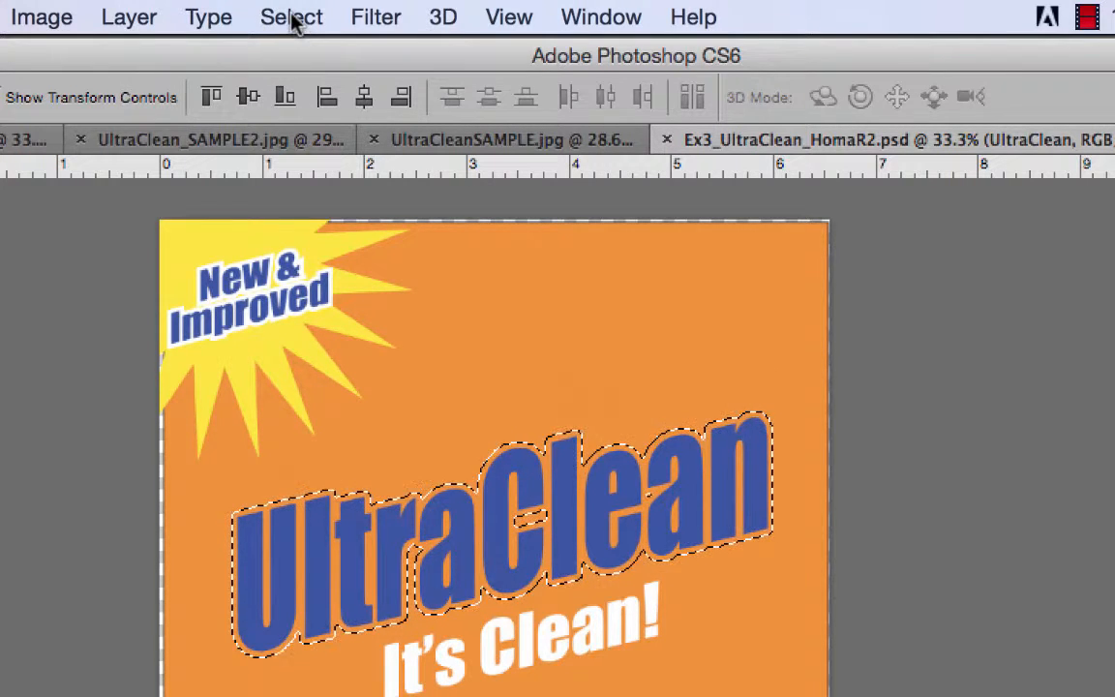
{"action": "key", "text": "ctrl+z"}
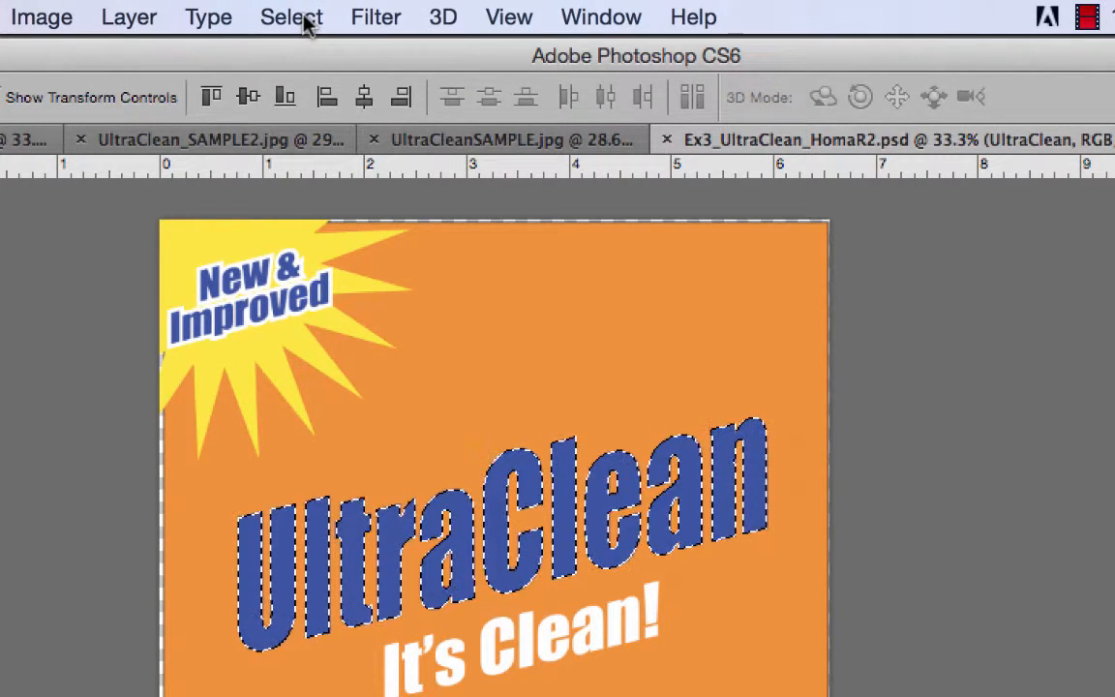
{"action": "left_click", "coordinate": [305, 21]}
{"action": "mouse_move", "coordinate": [338, 404]}
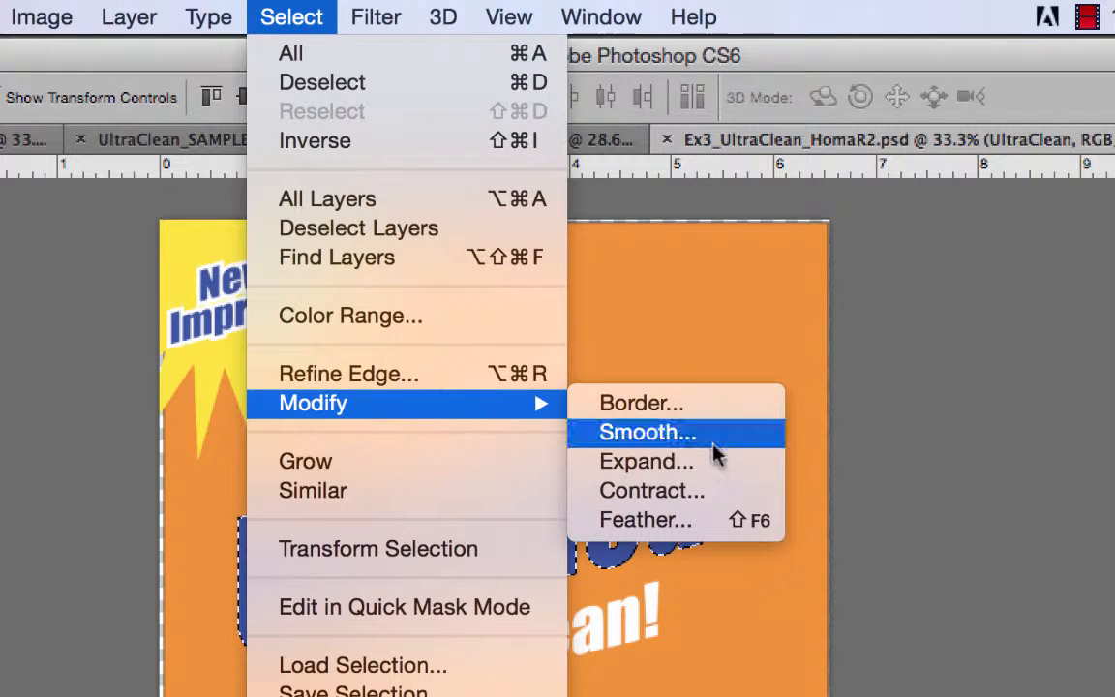
{"action": "left_click", "coordinate": [721, 472]}
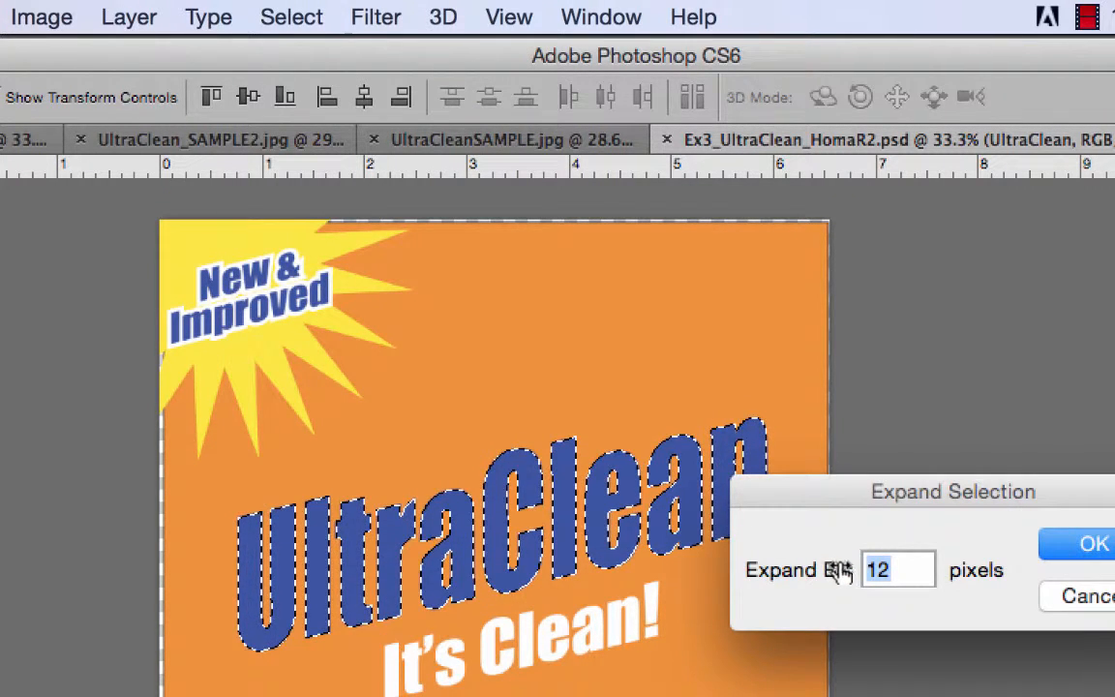
{"action": "type", "text": "16"}
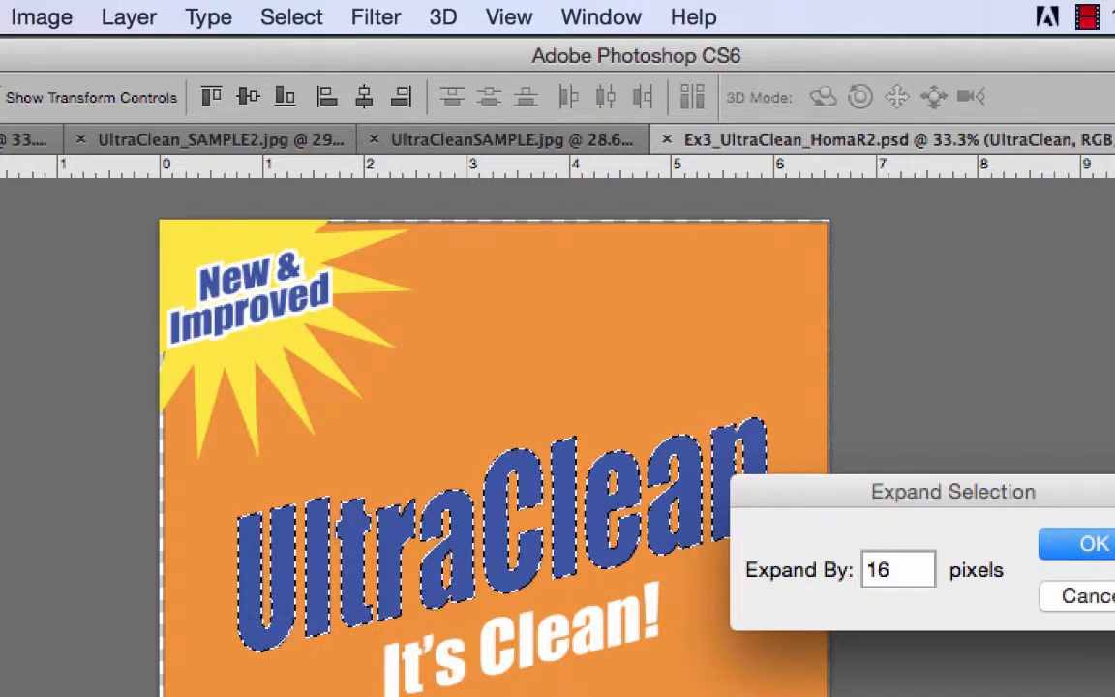
{"action": "key", "text": "Return"}
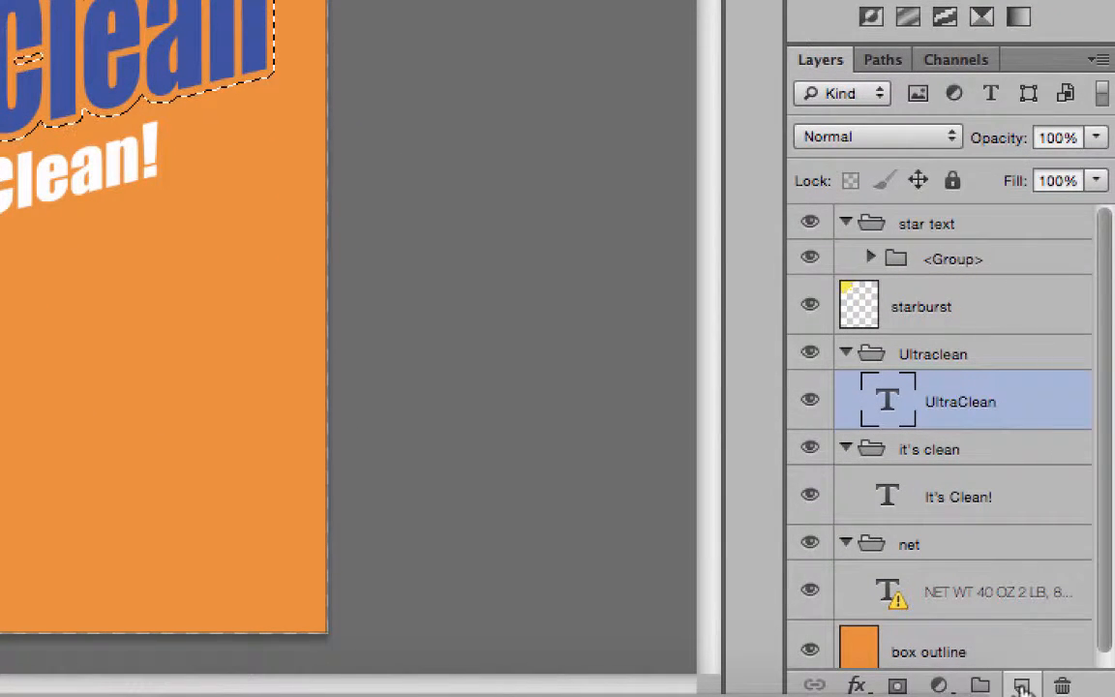
Step: Create a new layer named "ultraclean outline" and place it directly below the UltraClean text layer
{"action": "left_click", "coordinate": [1022, 686]}
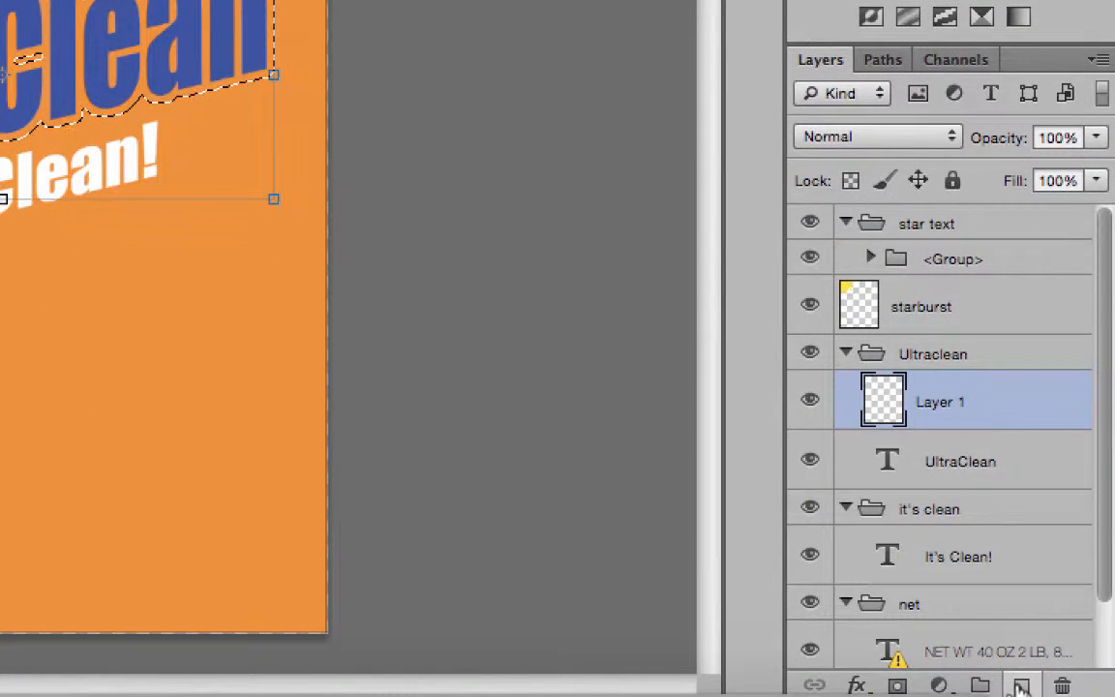
{"action": "double_click", "coordinate": [941, 405]}
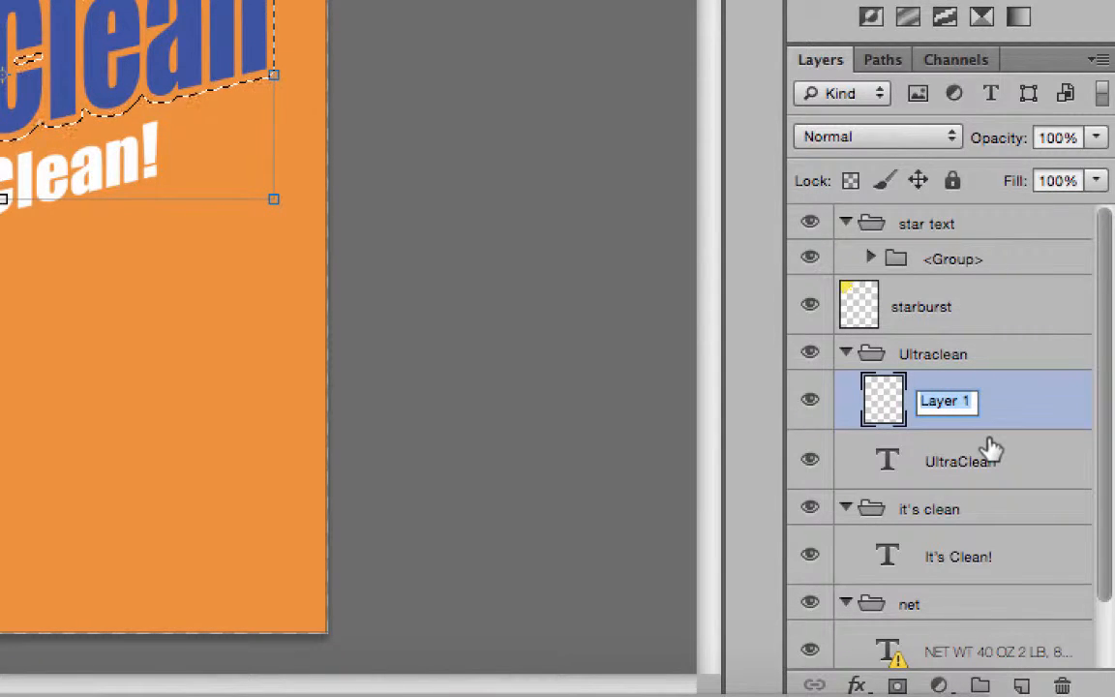
{"action": "type", "text": "ultraclean outline"}
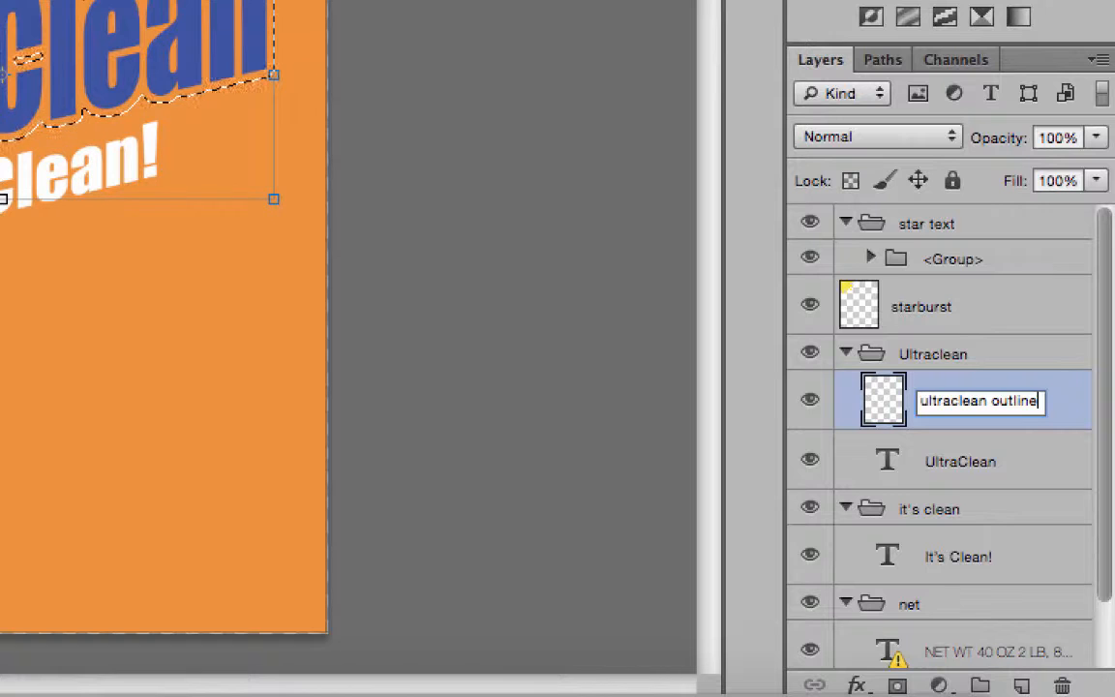
{"action": "key", "text": "Return"}
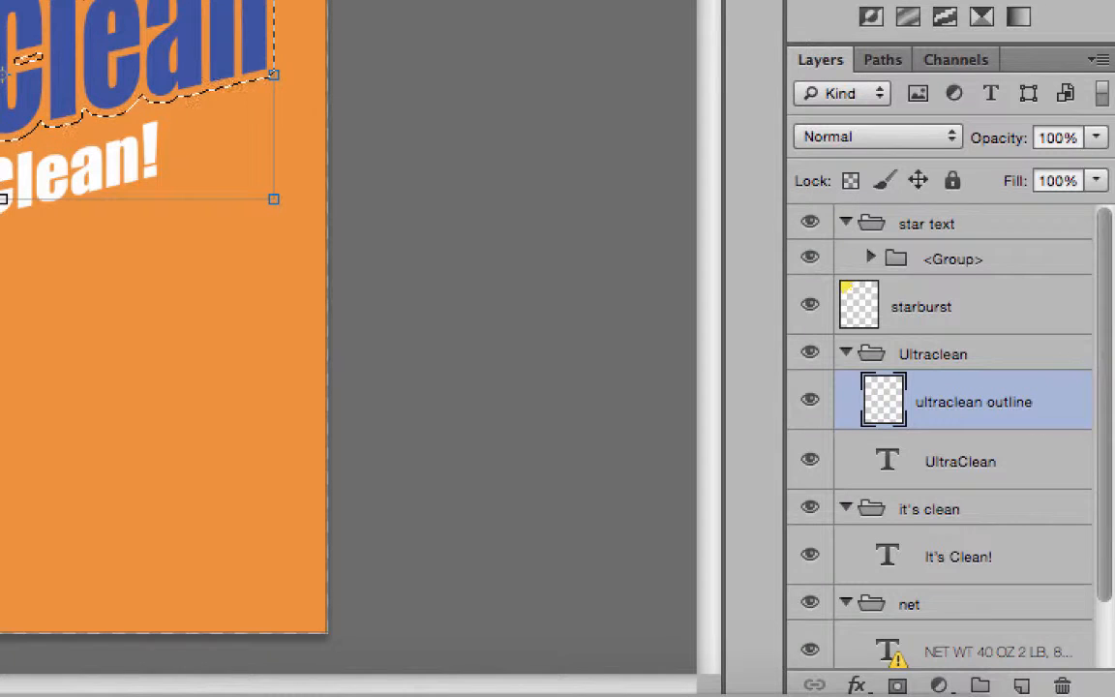
{"action": "left_click_drag", "start_coordinate": [1002, 406], "coordinate": [992, 486]}
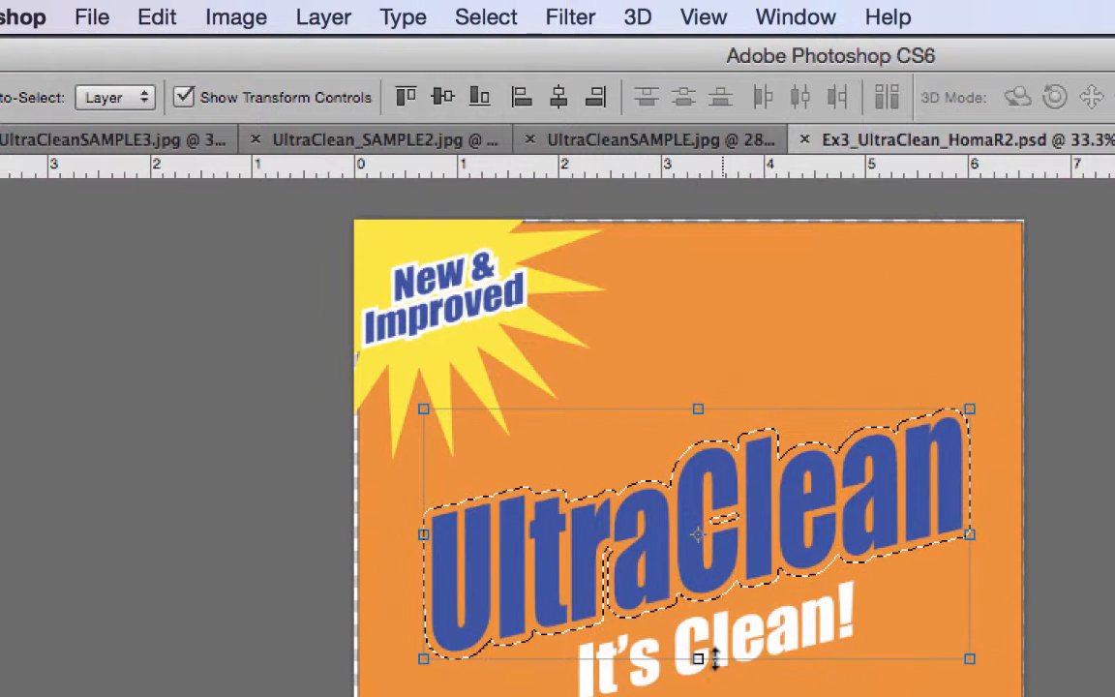
Step: Fill the expanded selection on the ultraclean outline layer with white, using Normal mode at 100% opacity
{"action": "left_click", "coordinate": [163, 19]}
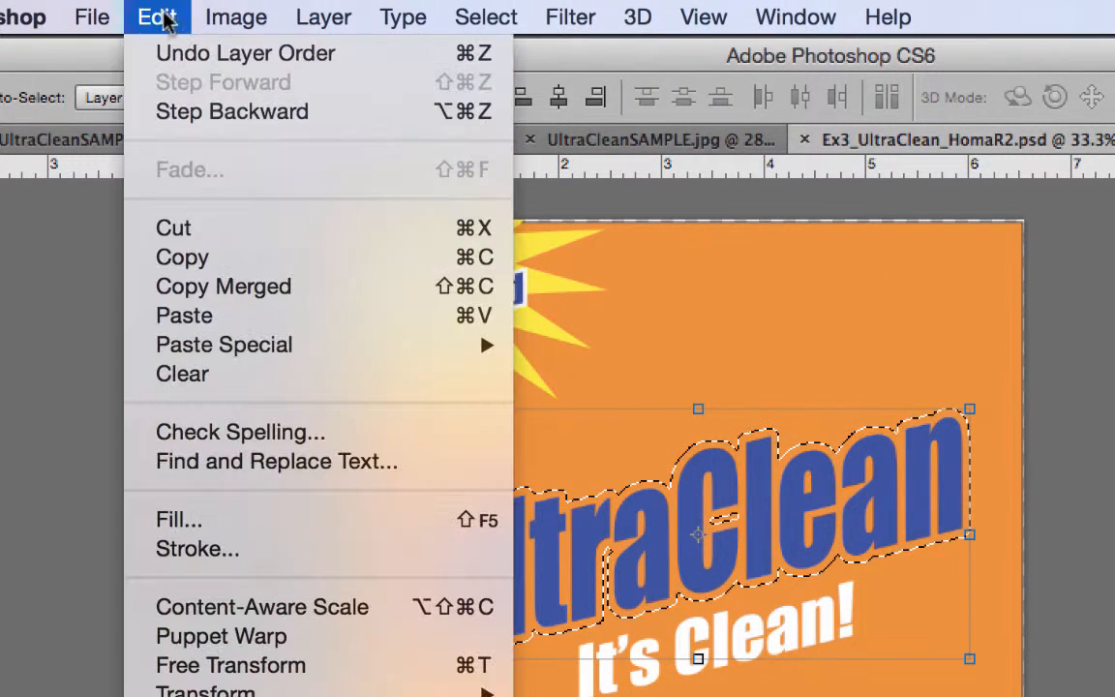
{"action": "left_click", "coordinate": [183, 520]}
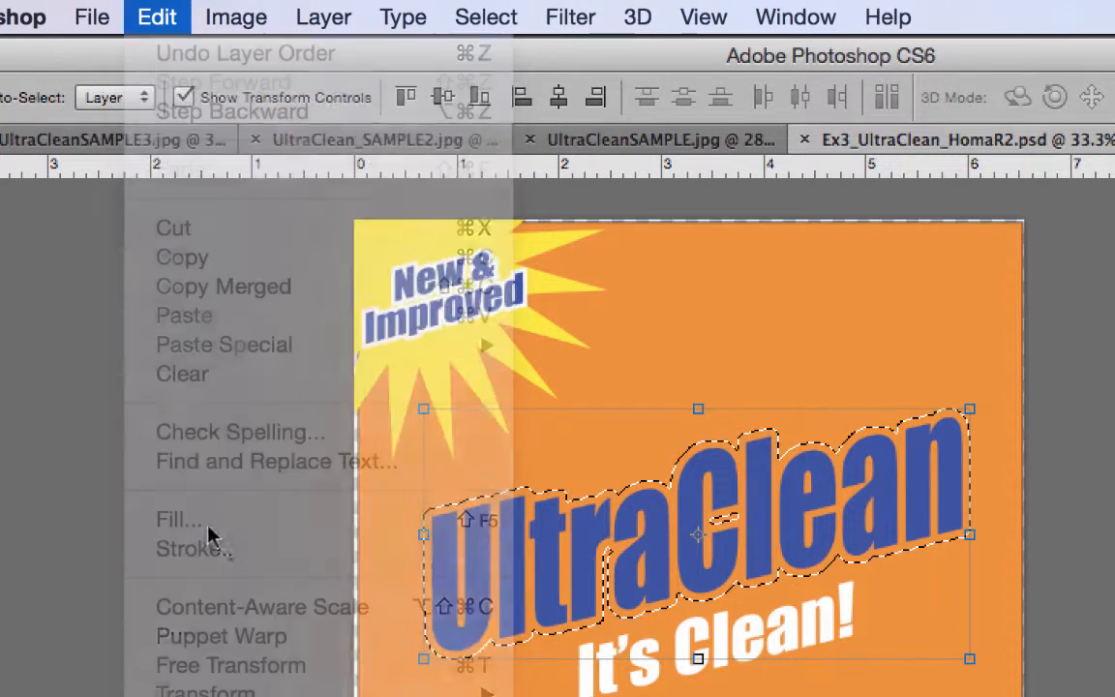
{"action": "left_click", "coordinate": [818, 443]}
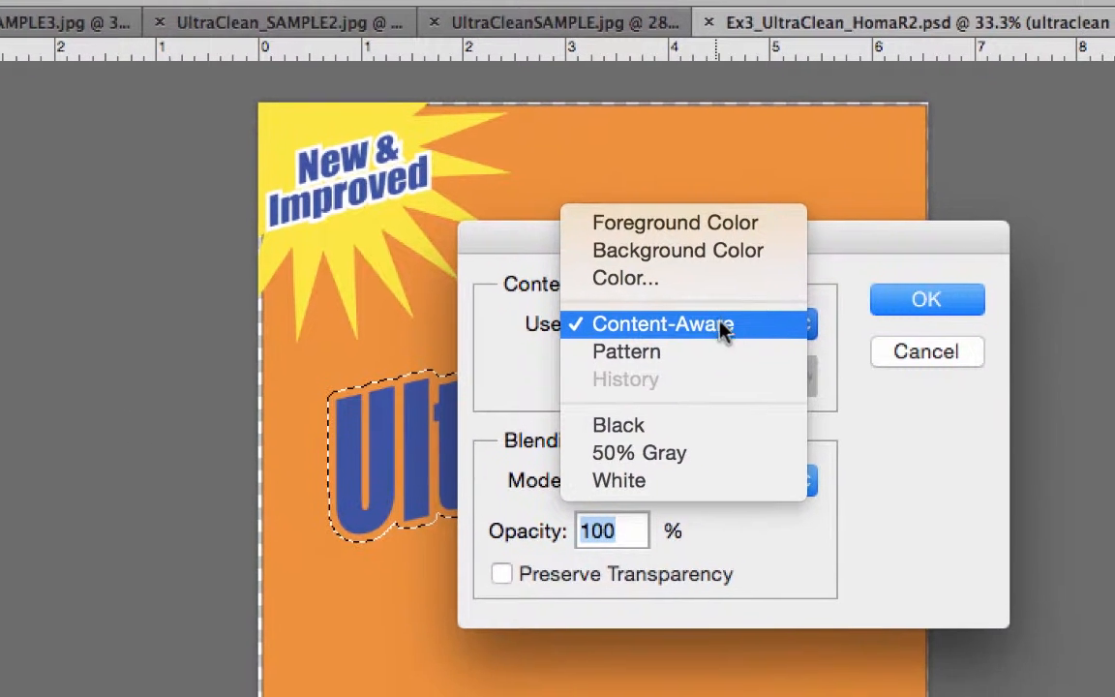
{"action": "left_click", "coordinate": [721, 481]}
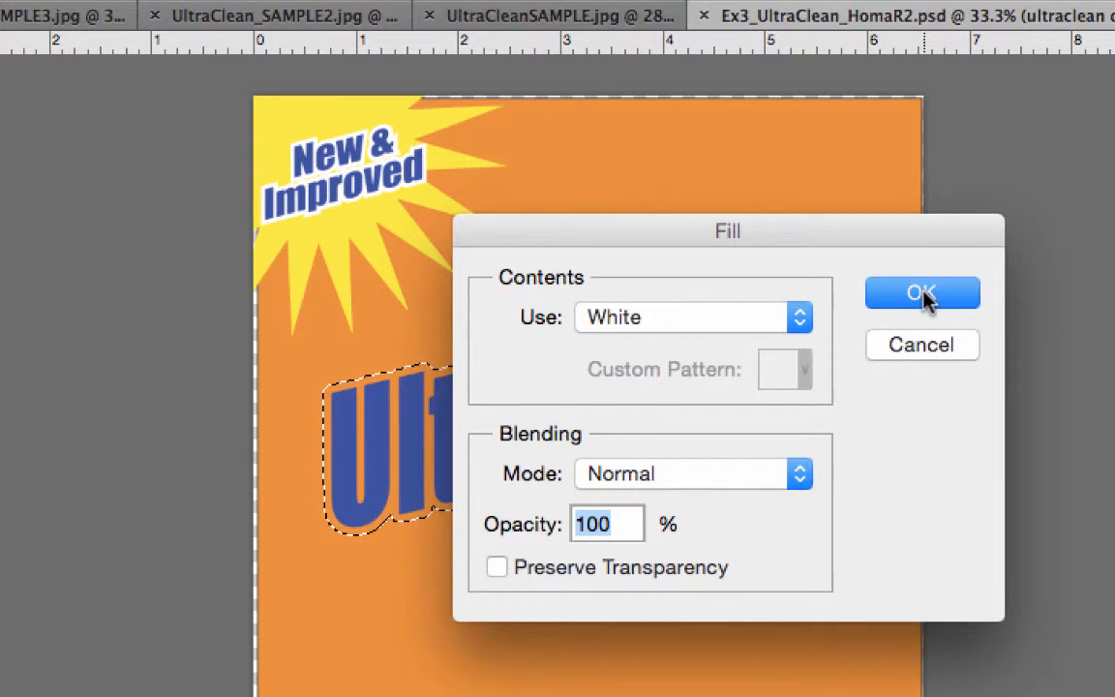
{"action": "left_click", "coordinate": [925, 295]}
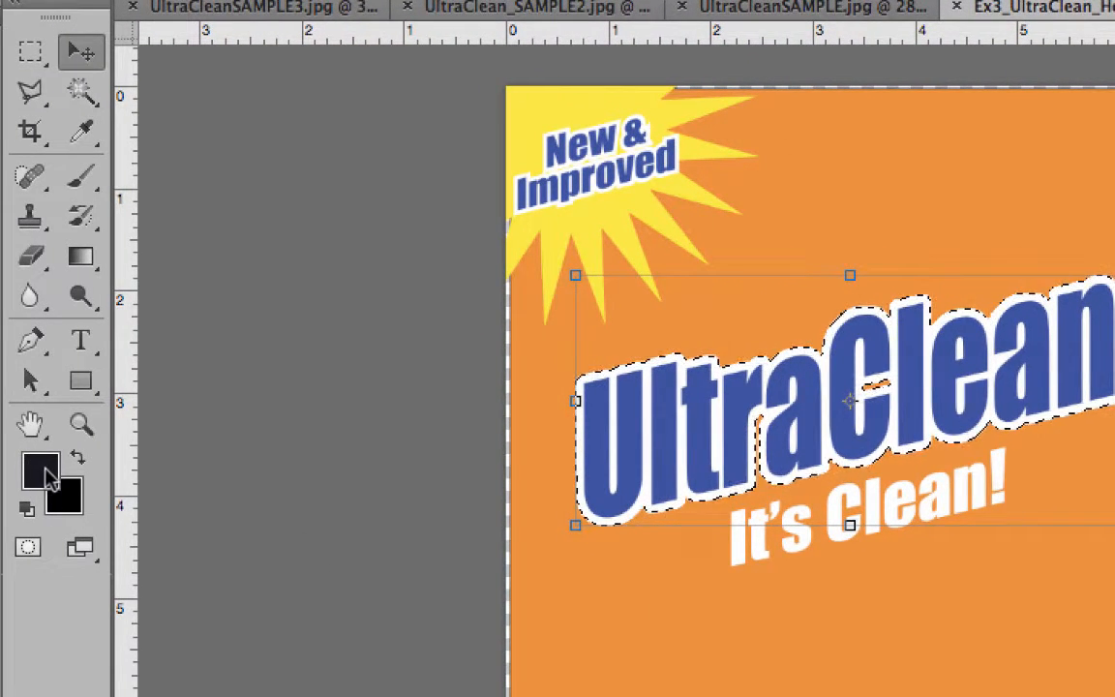
Step: Set the foreground color to white, try filling the selection with the black background color, and undo that fill
{"action": "left_click", "coordinate": [41, 468]}
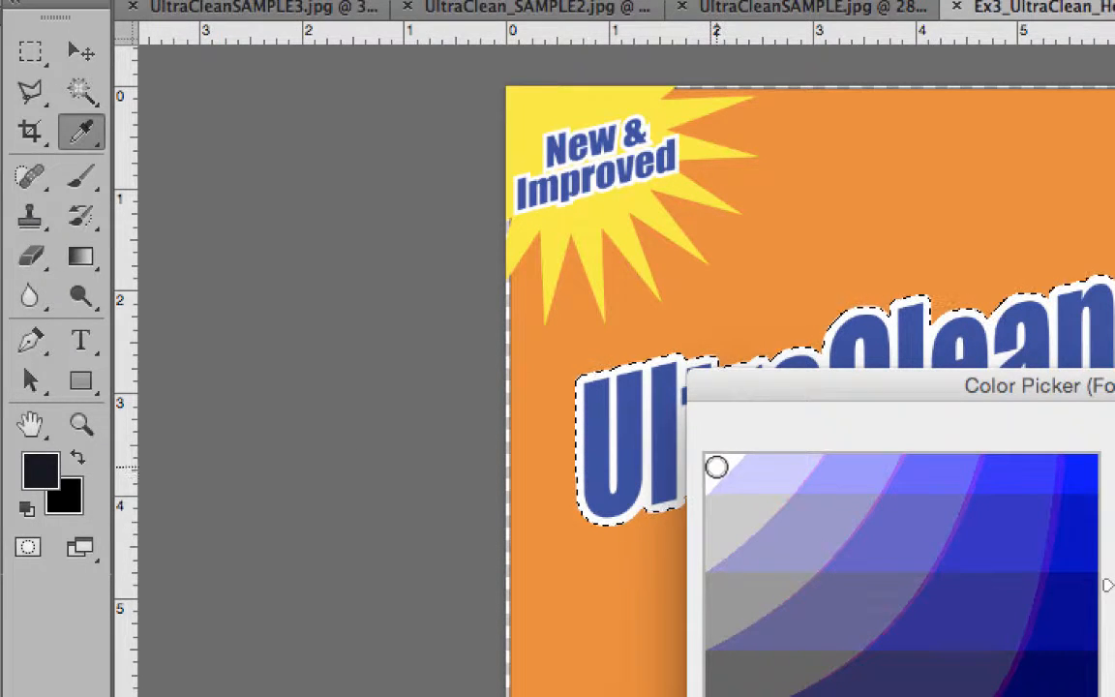
{"action": "key", "text": "Return"}
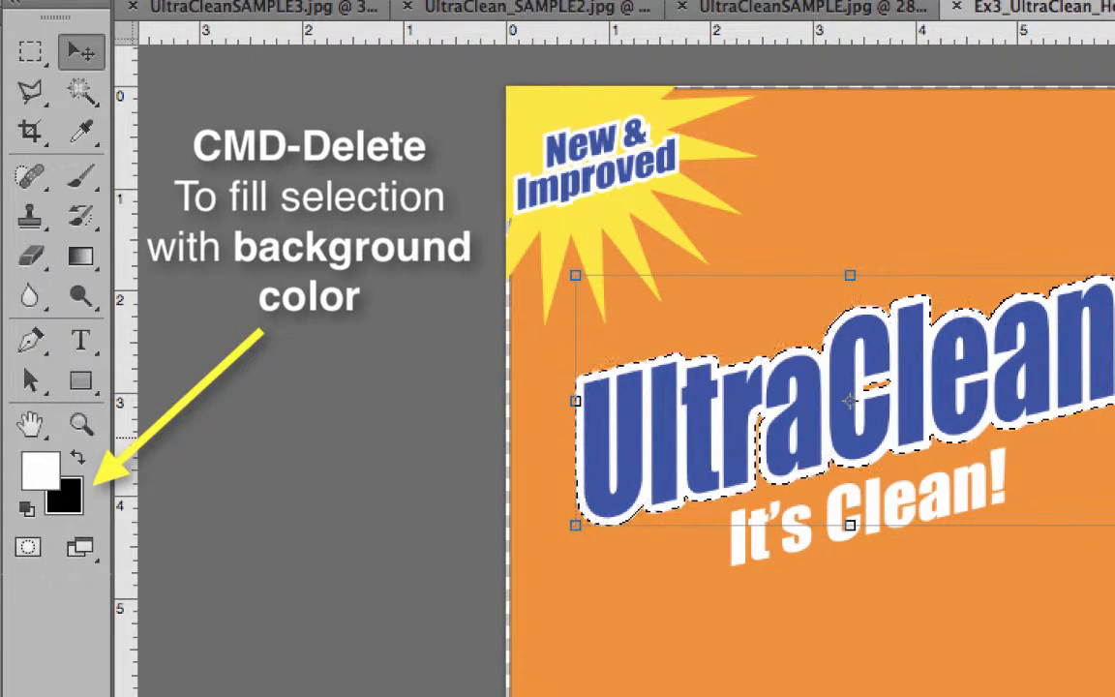
{"action": "key", "text": "super+BackSpace"}
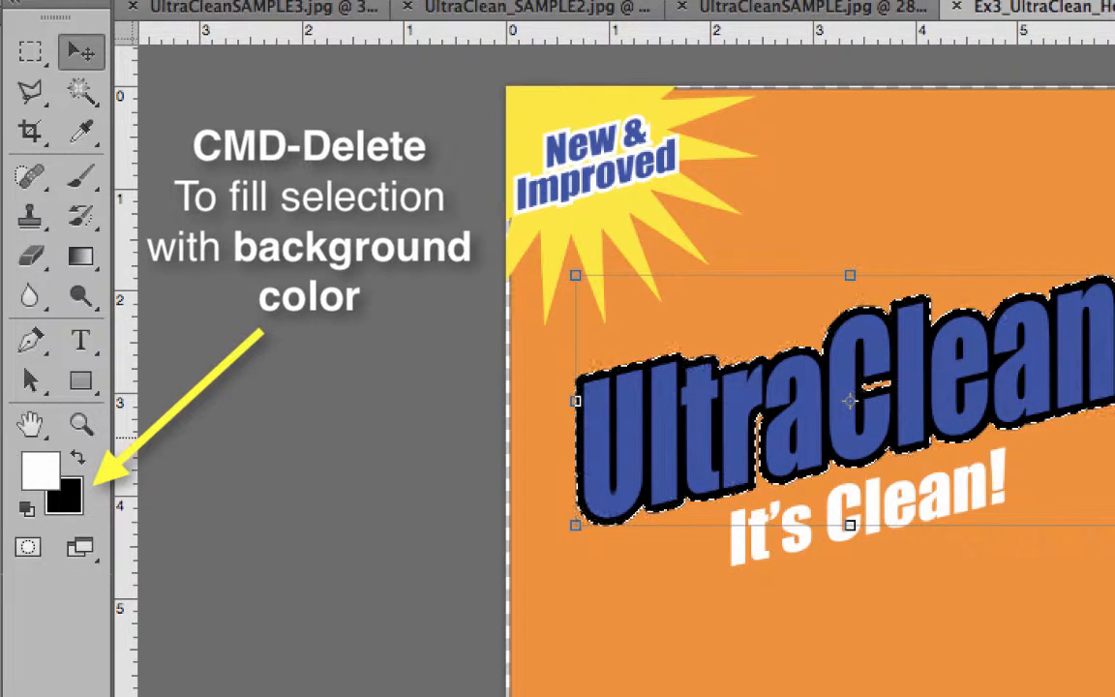
{"action": "key", "text": "super+z"}
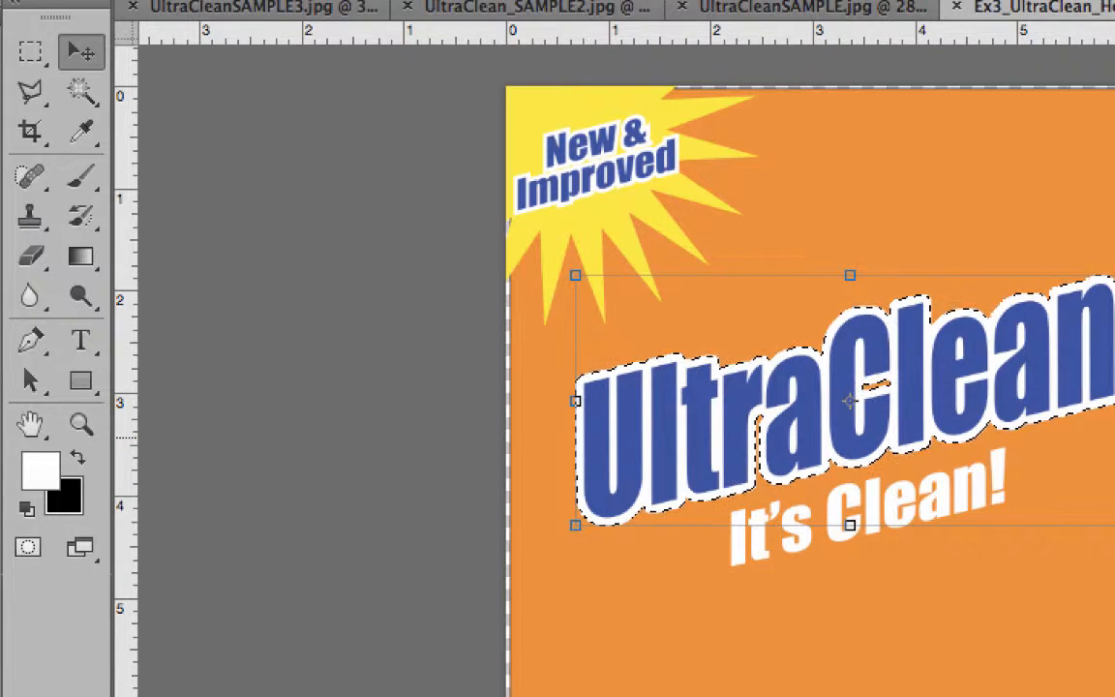
Step: Clear the selection, and briefly hide and reshow the UltraClean text layer to check the white outline shape
{"action": "left_click", "coordinate": [30, 51]}
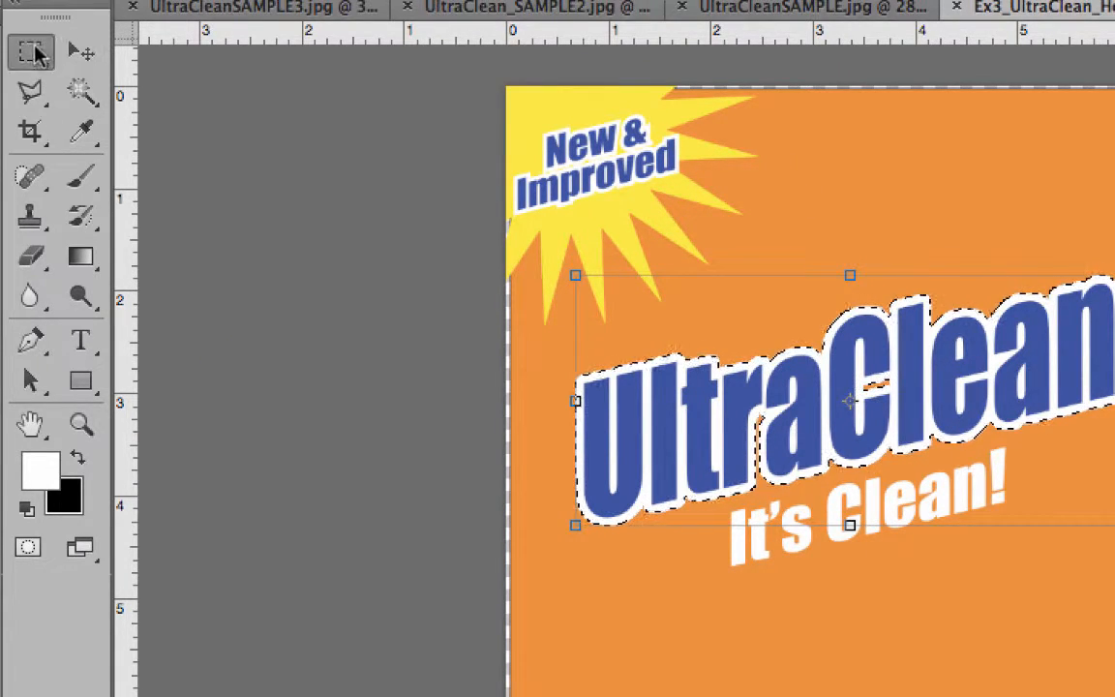
{"action": "left_click", "coordinate": [792, 202]}
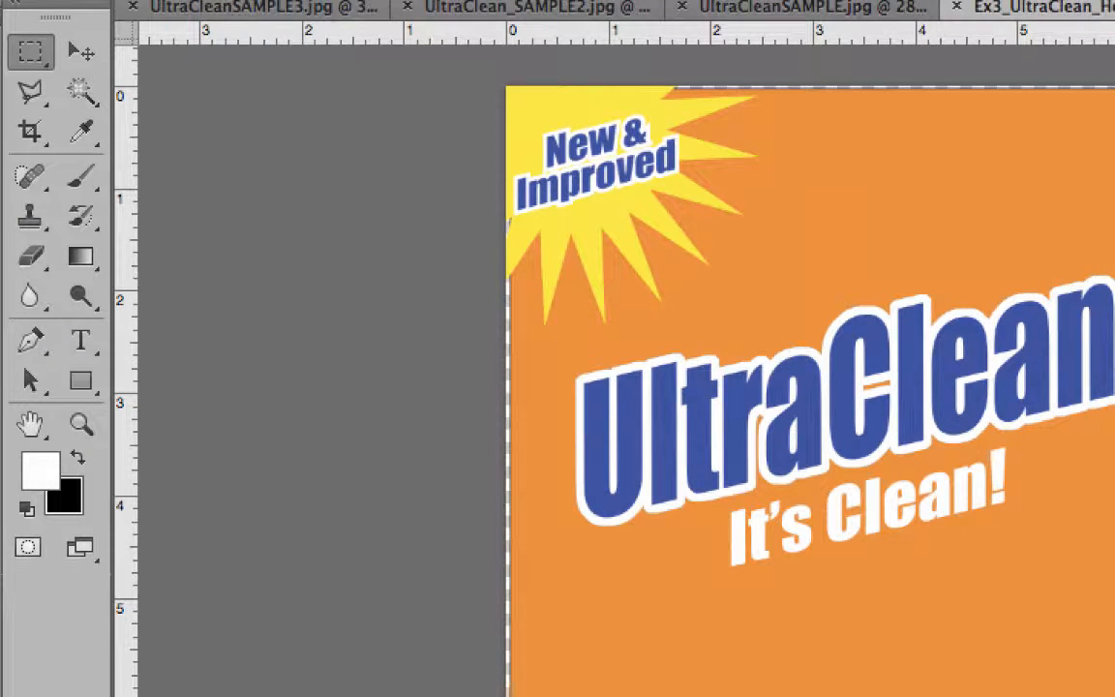
{"action": "left_click", "coordinate": [978, 560]}
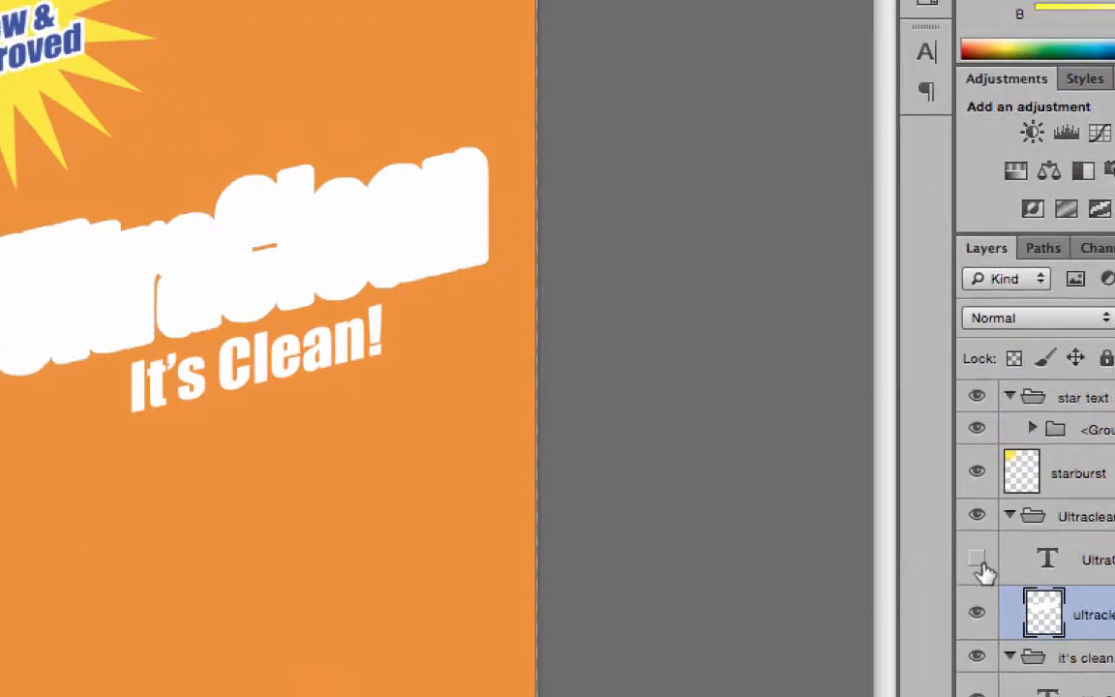
{"action": "left_click", "coordinate": [920, 546]}
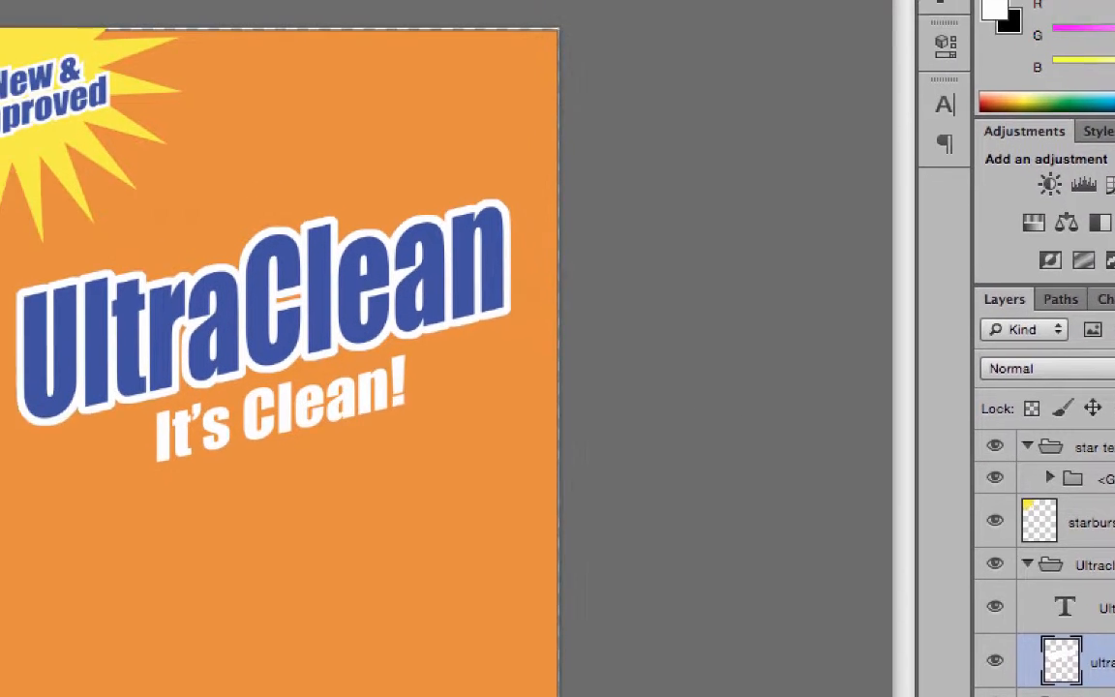
Step: Add a drop shadow layer style to the ultraclean outline layer, keeping the artwork visible beside the settings
{"action": "left_click", "coordinate": [134, 14]}
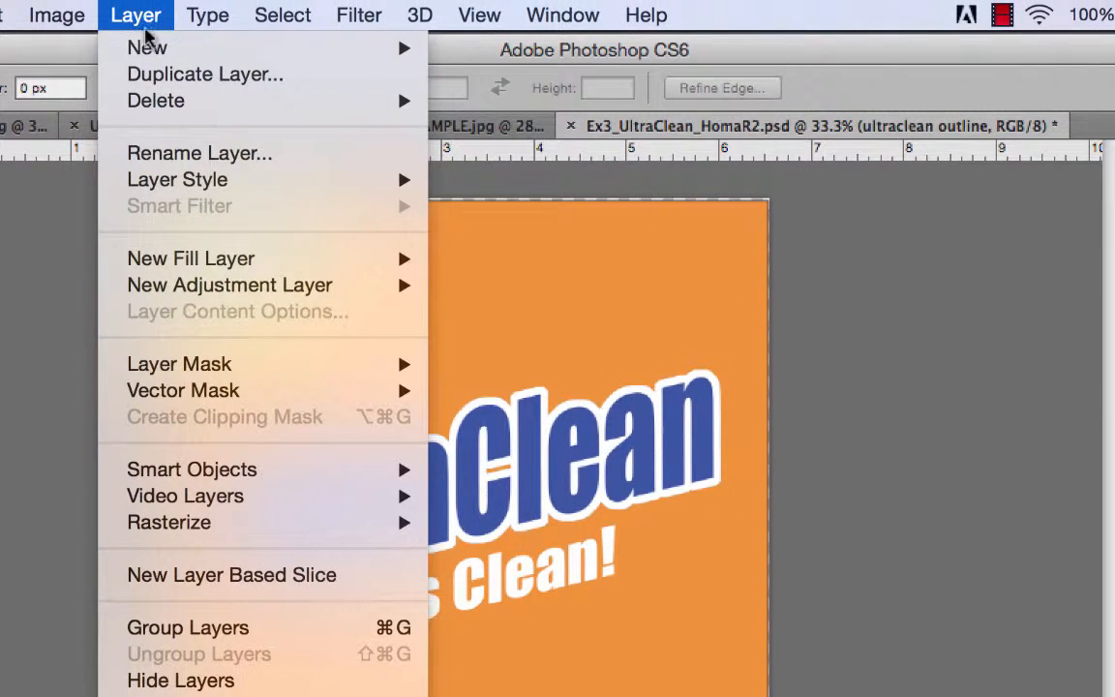
{"action": "mouse_move", "coordinate": [182, 184]}
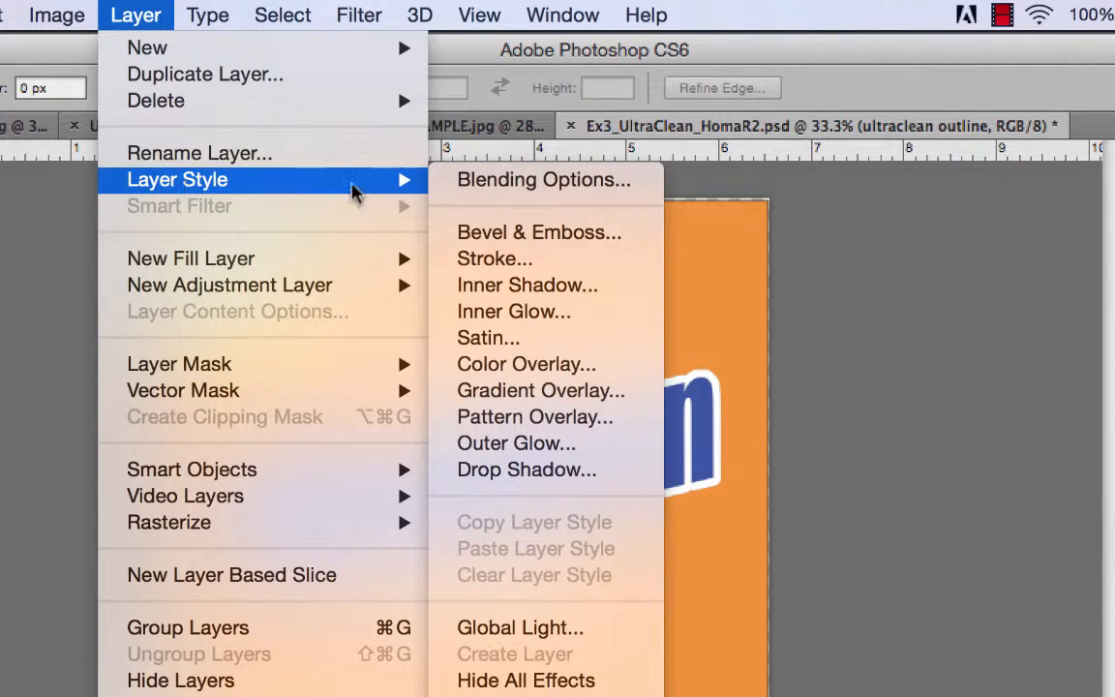
{"action": "left_click", "coordinate": [571, 472]}
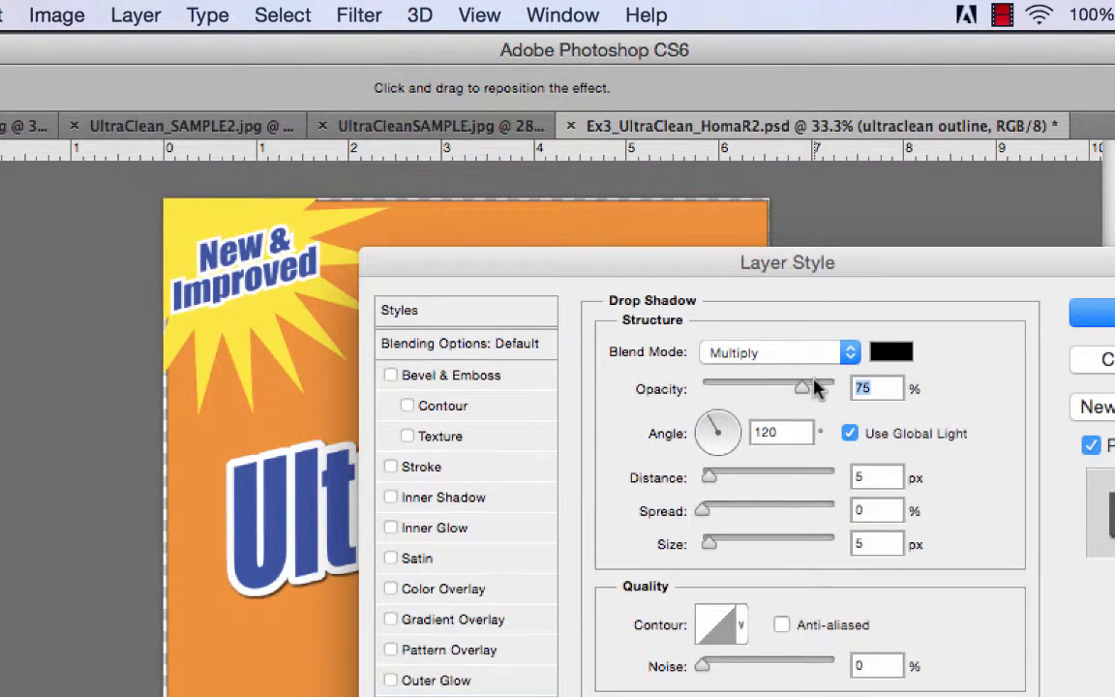
{"action": "left_click_drag", "start_coordinate": [764, 274], "coordinate": [1111, 298]}
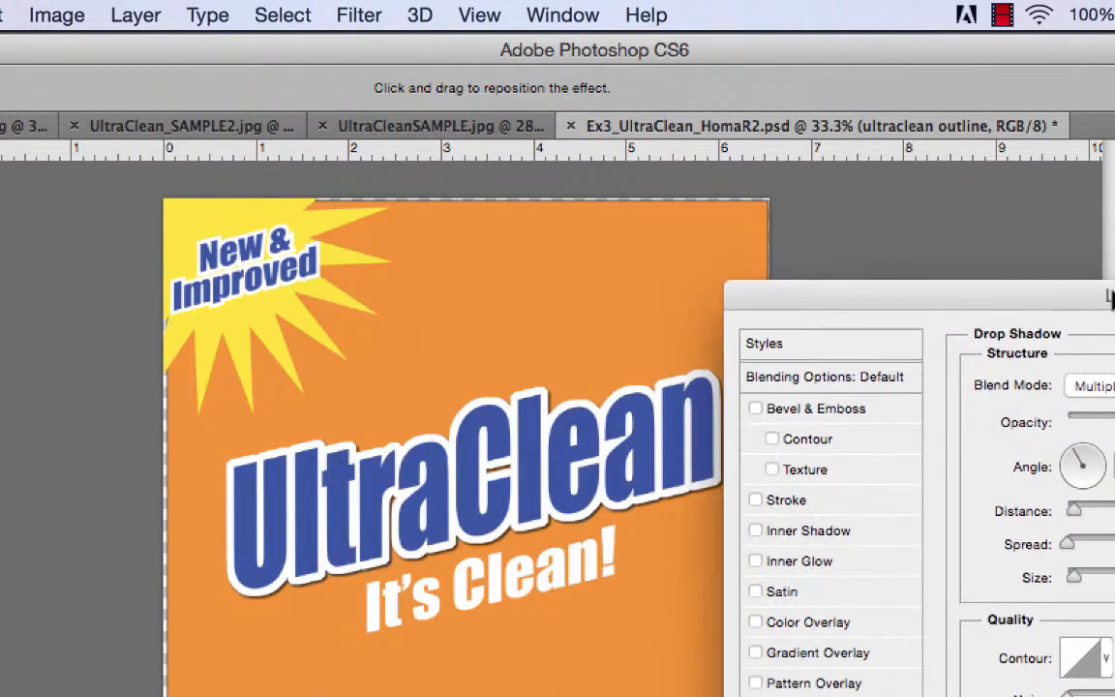
Step: Set the outline's drop shadow distance to 14 px, size to 10 px and angle to 121°
{"action": "left_click_drag", "start_coordinate": [1078, 511], "coordinate": [1082, 512]}
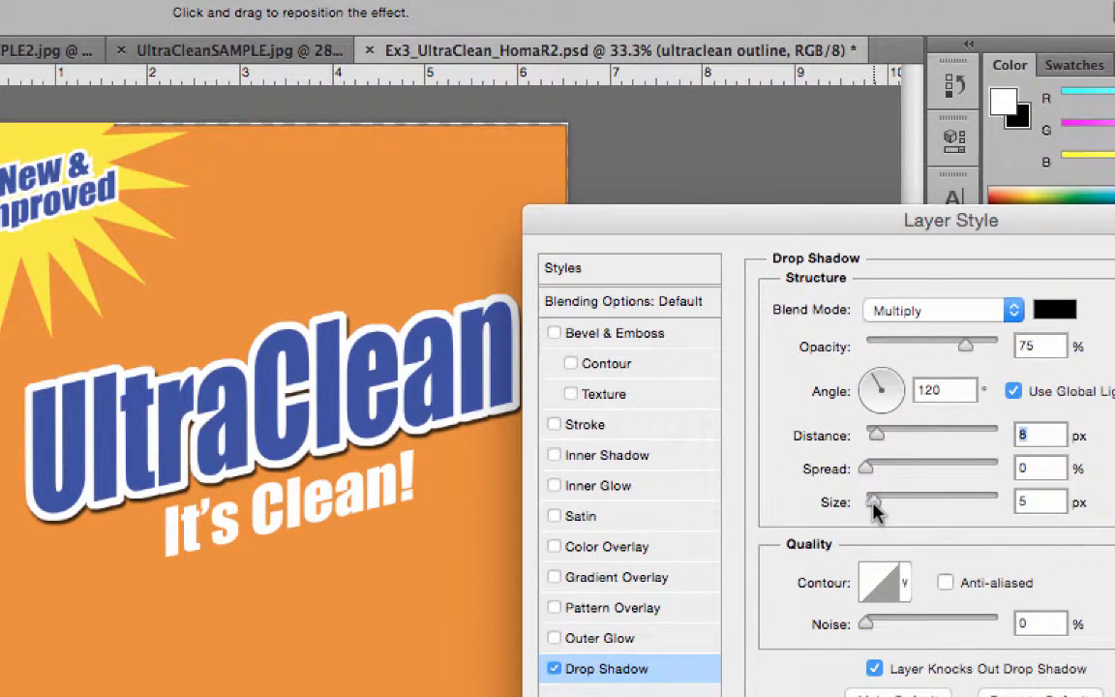
{"action": "left_click_drag", "start_coordinate": [874, 512], "coordinate": [880, 512]}
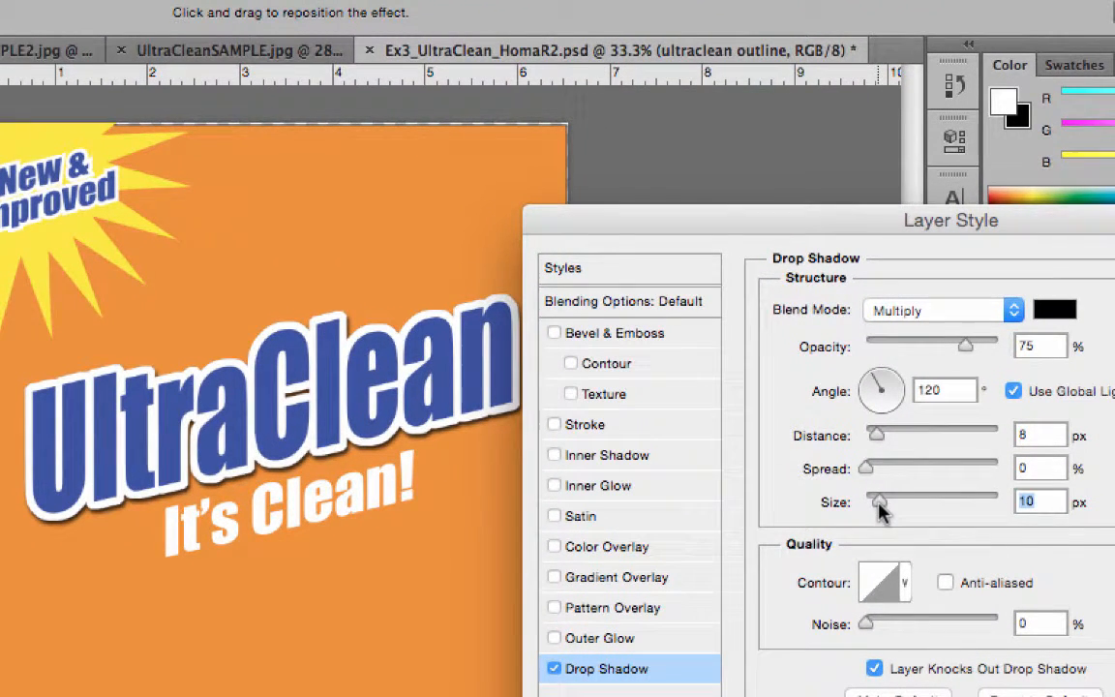
{"action": "left_click_drag", "start_coordinate": [878, 436], "coordinate": [880, 438]}
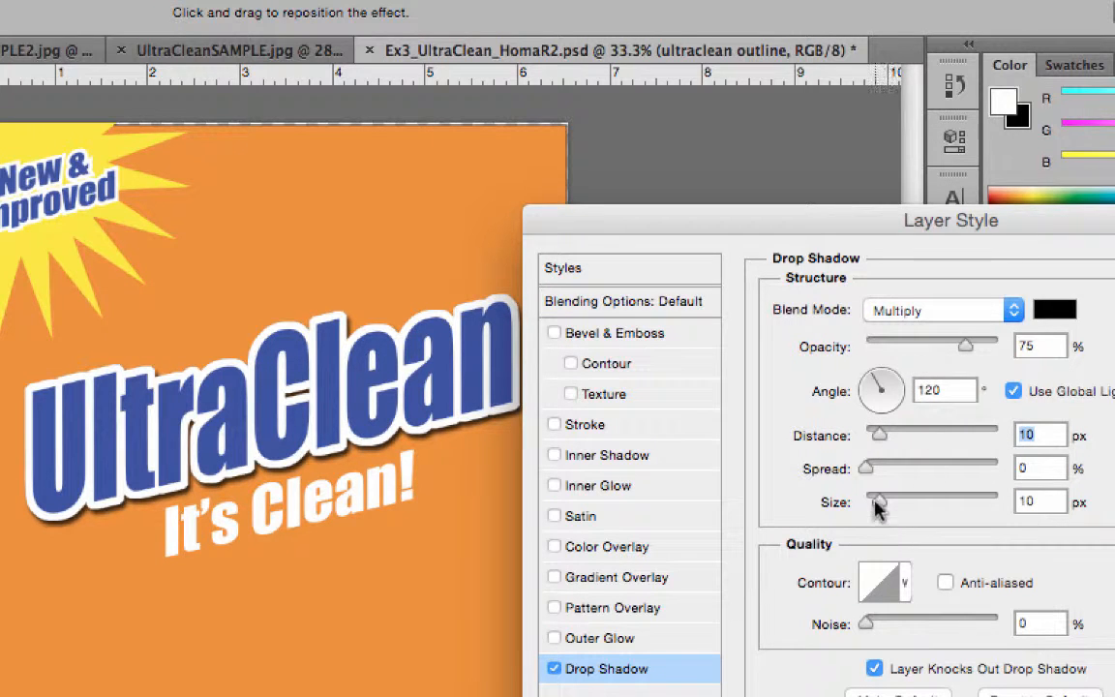
{"action": "left_click_drag", "start_coordinate": [877, 508], "coordinate": [885, 508]}
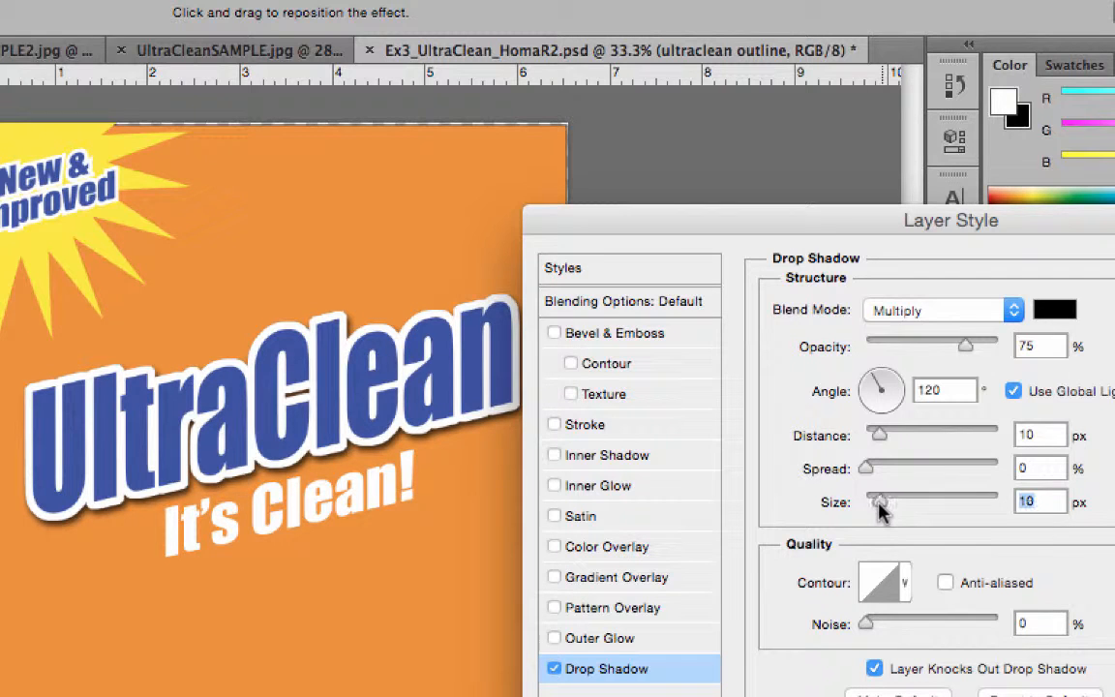
{"action": "left_click_drag", "start_coordinate": [883, 438], "coordinate": [883, 435]}
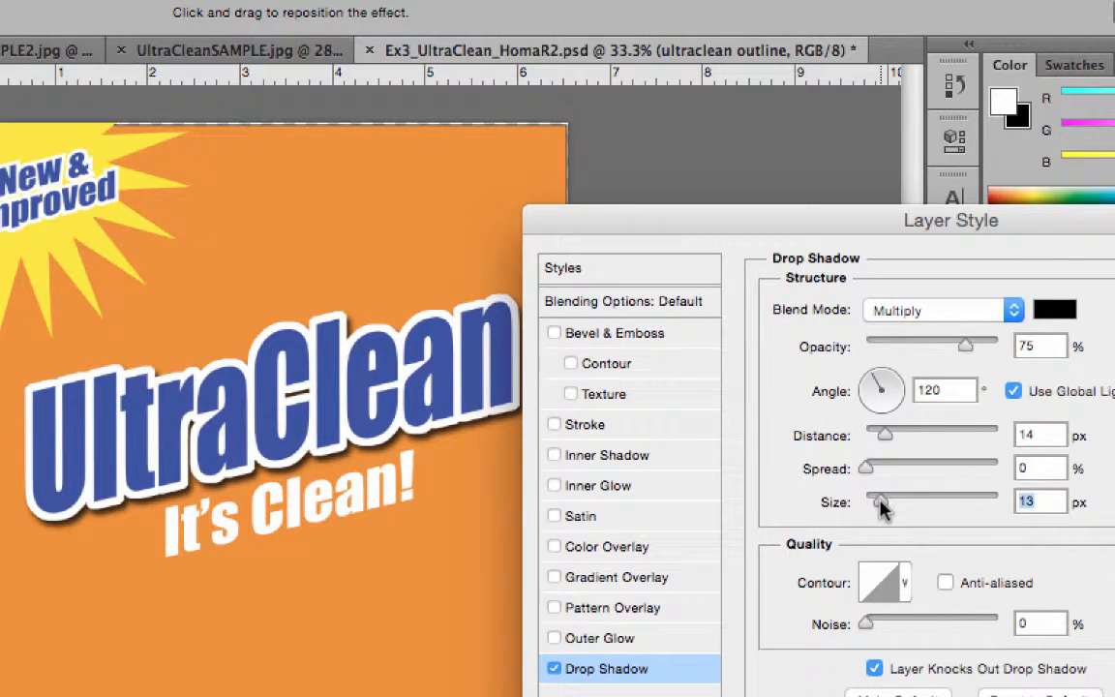
{"action": "left_click_drag", "start_coordinate": [880, 510], "coordinate": [886, 510]}
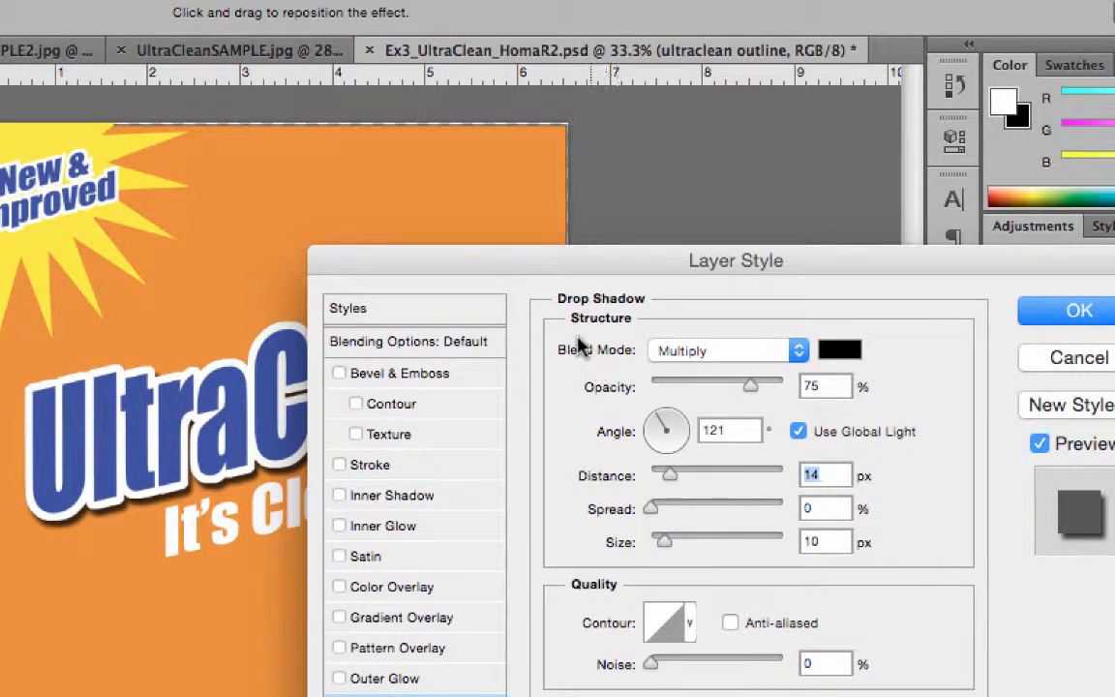
Step: Reduce the drop shadow's opacity to 50% and apply the layer style to the ultraclean outline layer
{"action": "left_click_drag", "start_coordinate": [530, 270], "coordinate": [518, 125]}
{"action": "left_click_drag", "start_coordinate": [729, 256], "coordinate": [716, 258]}
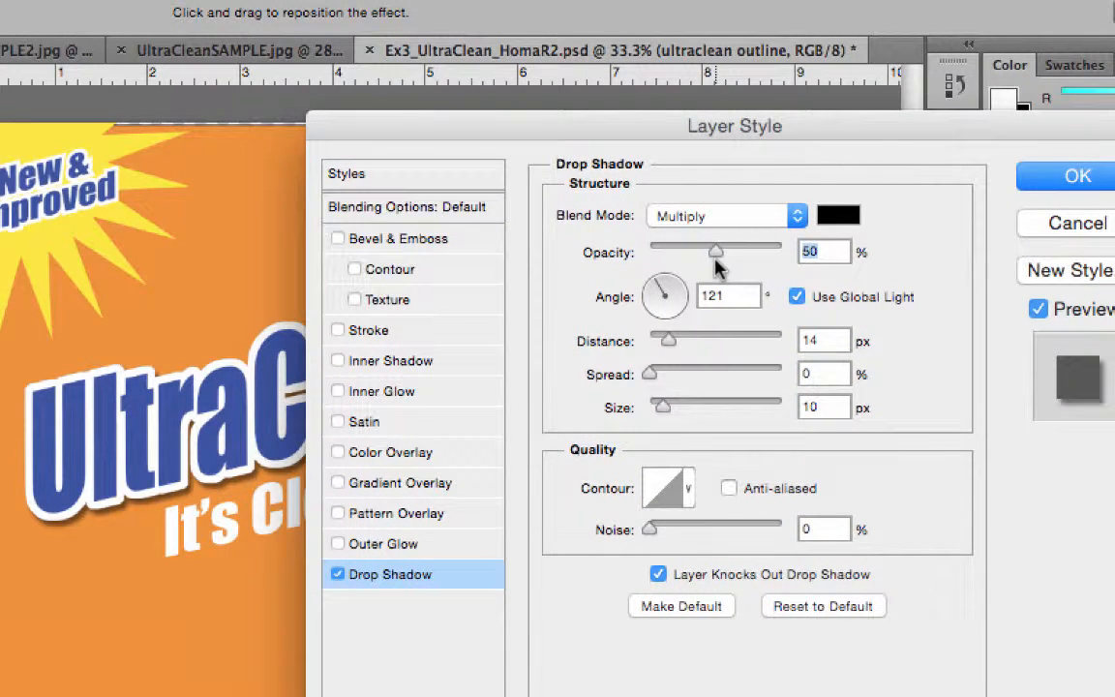
{"action": "left_click_drag", "start_coordinate": [527, 137], "coordinate": [975, 397]}
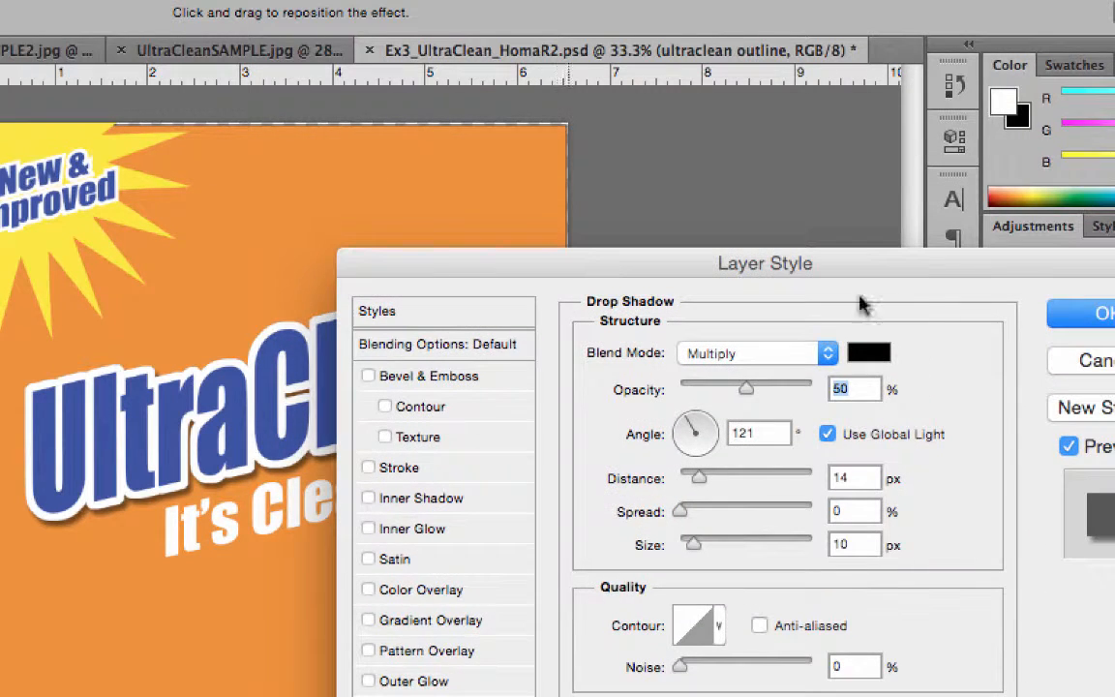
{"action": "left_click", "coordinate": [1103, 314]}
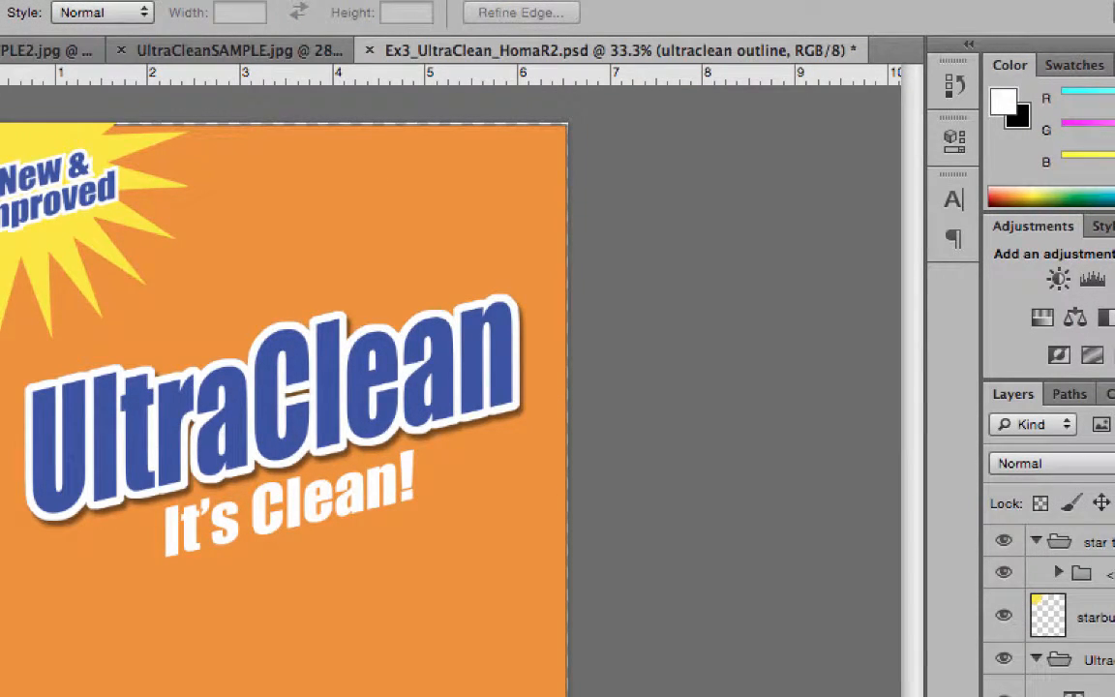
Step: Select the UltraClean text layer and add a Stroke layer style to it
{"action": "left_click", "coordinate": [1004, 695]}
{"action": "left_click", "coordinate": [1003, 695]}
{"action": "left_click", "coordinate": [1103, 692]}
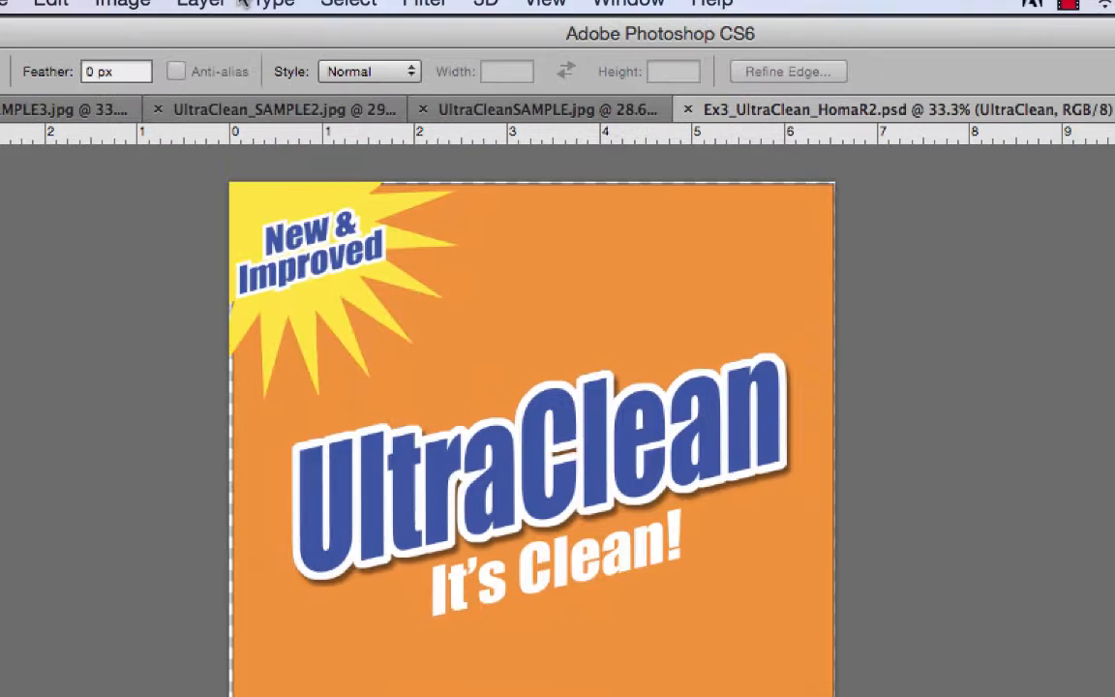
{"action": "left_click", "coordinate": [281, 17]}
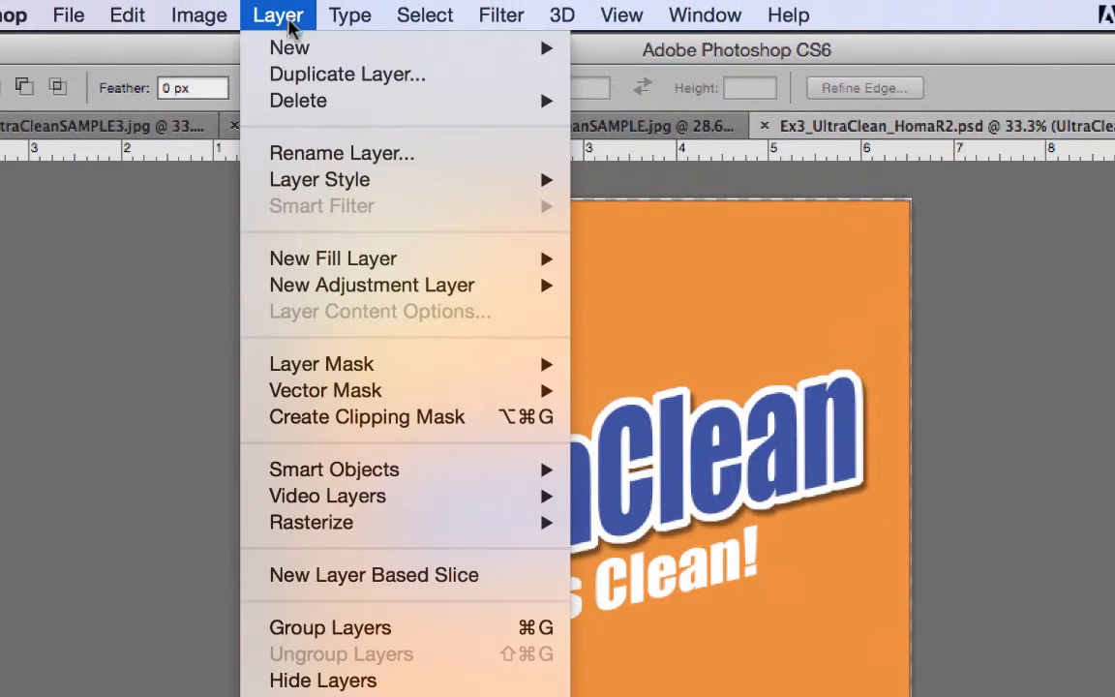
{"action": "mouse_move", "coordinate": [269, 185]}
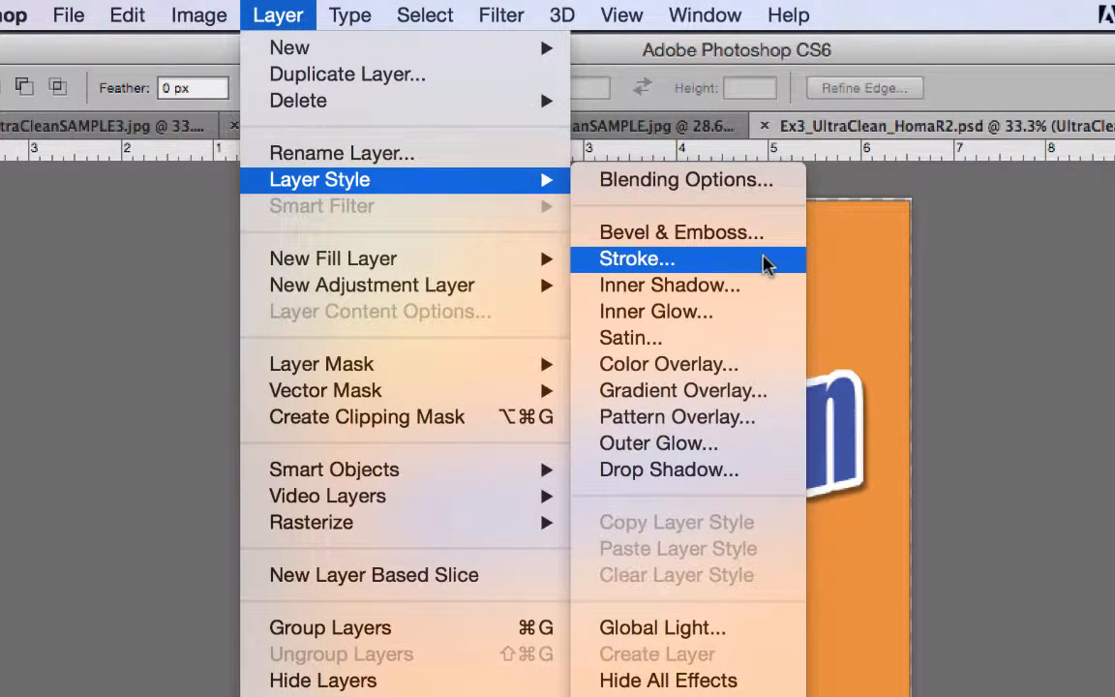
{"action": "left_click", "coordinate": [764, 259]}
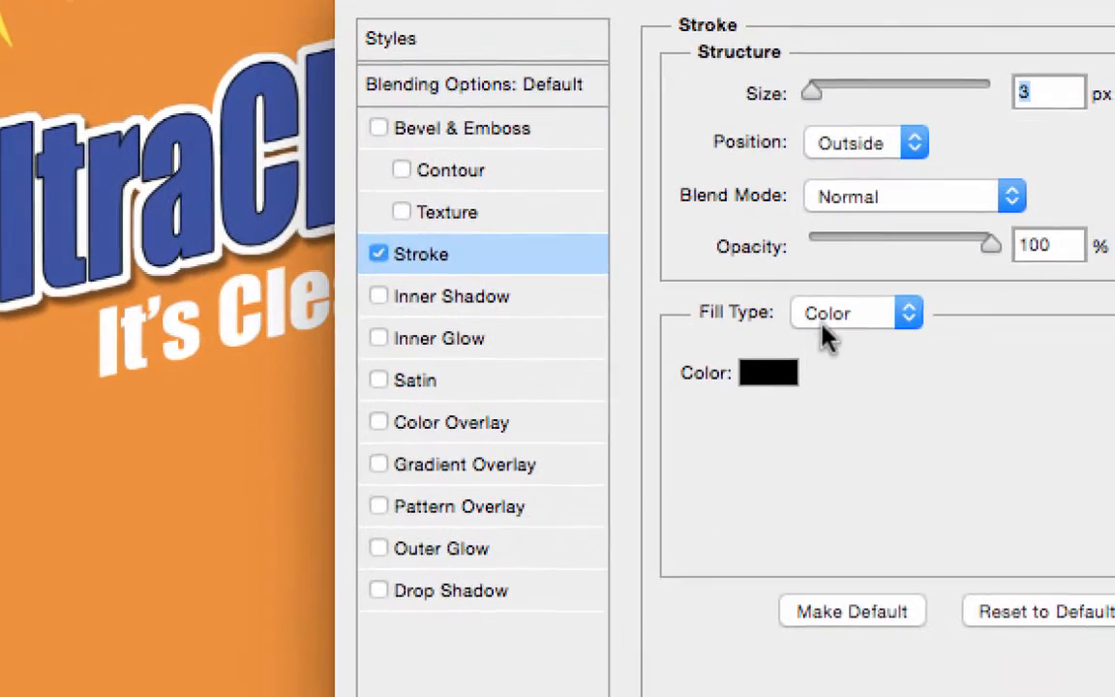
Step: Try blue and yellow-orange stroke colors, settling on a light orange with H 40, S 60, B 100
{"action": "left_click", "coordinate": [995, 630]}
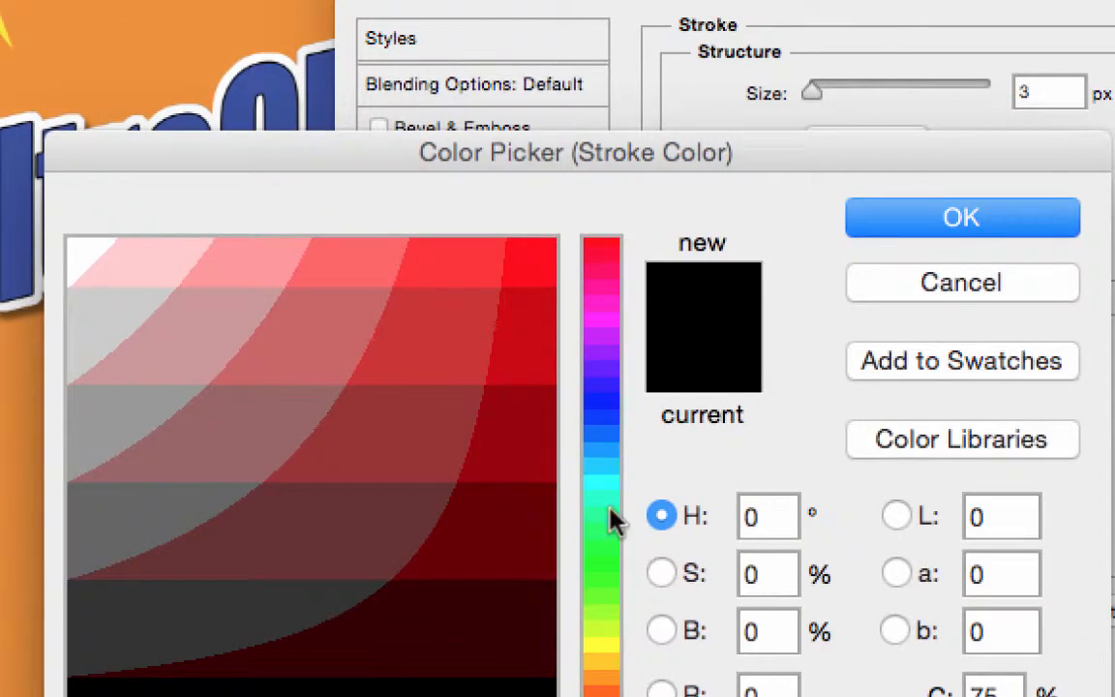
{"action": "left_click", "coordinate": [600, 477]}
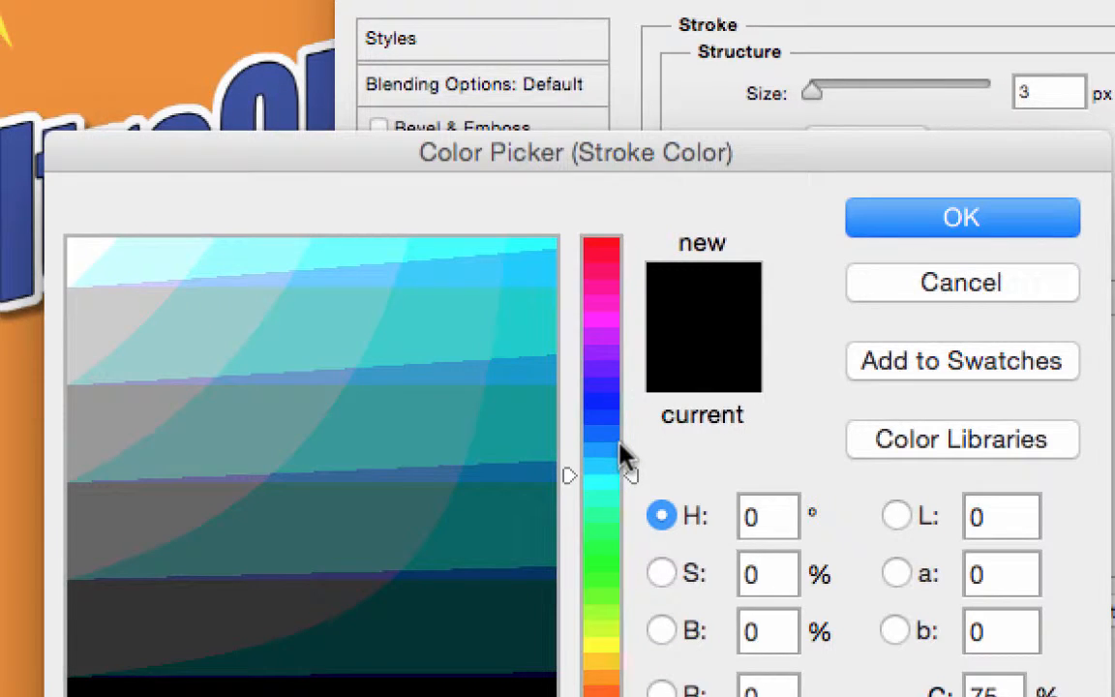
{"action": "left_click", "coordinate": [610, 450]}
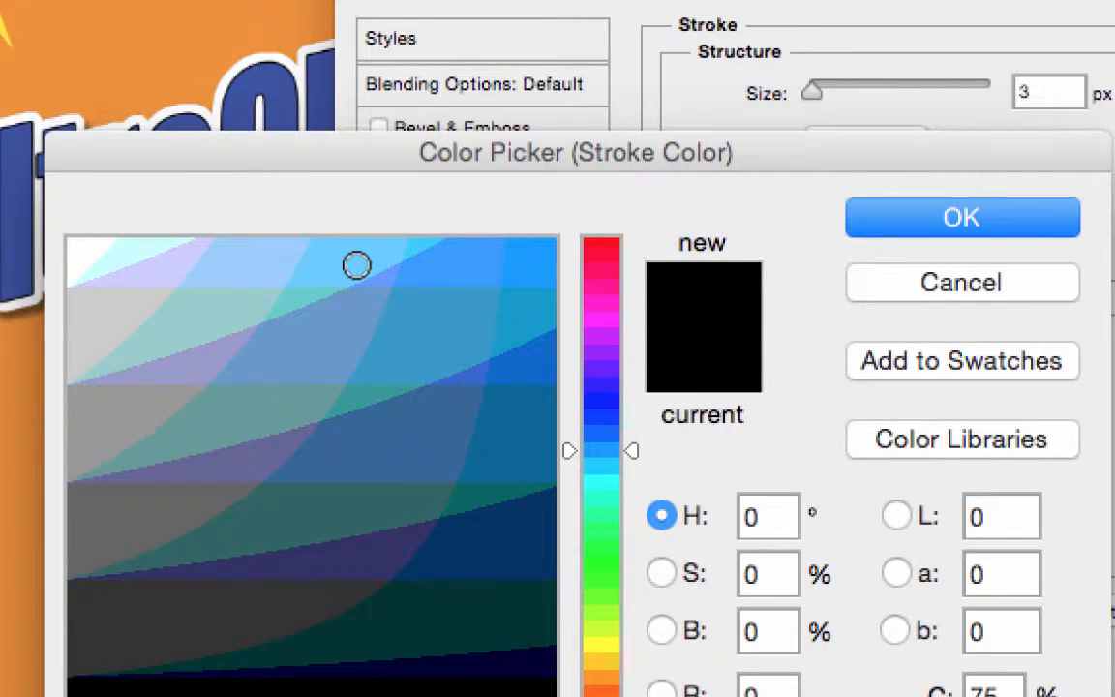
{"action": "left_click", "coordinate": [356, 254]}
{"action": "left_click", "coordinate": [460, 253]}
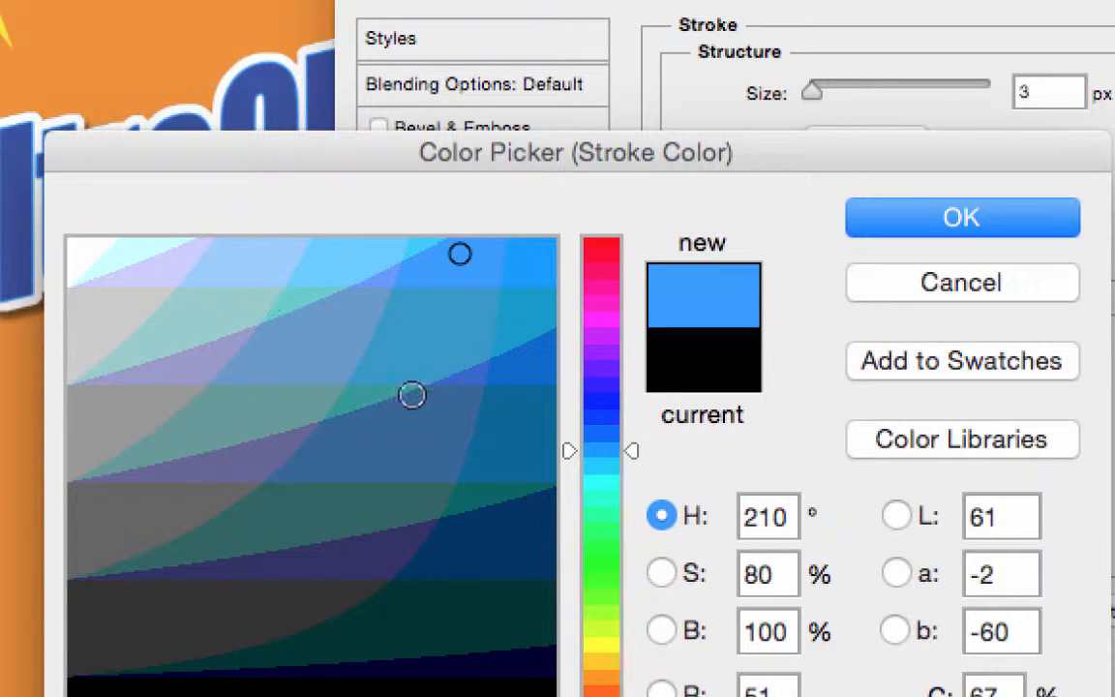
{"action": "left_click", "coordinate": [605, 662]}
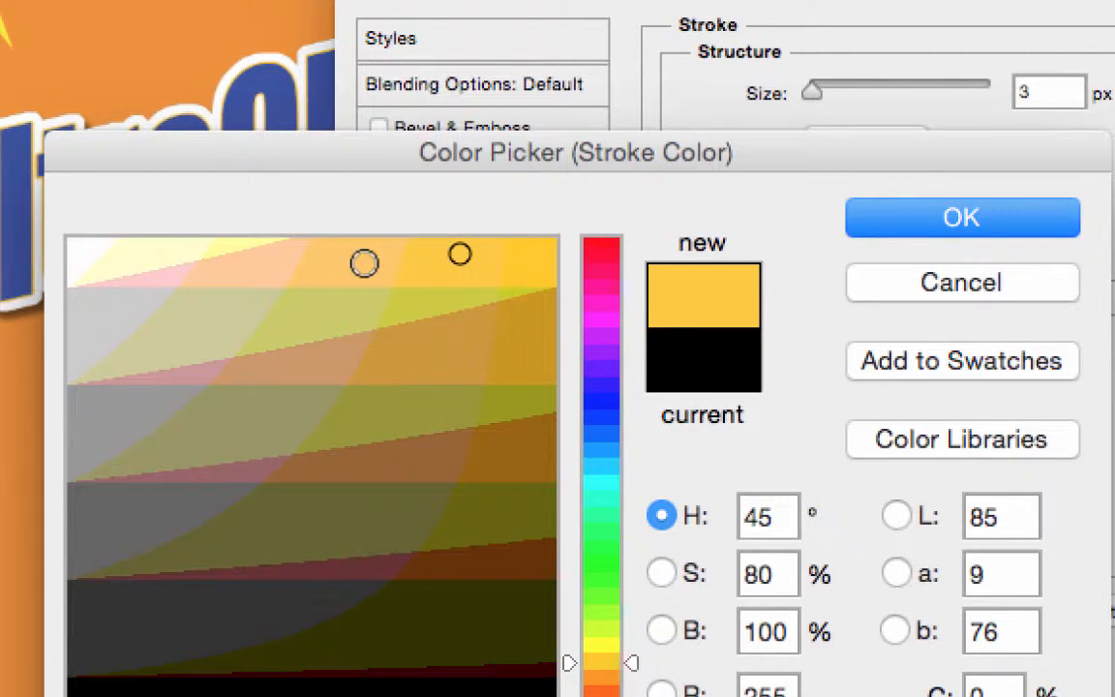
{"action": "left_click", "coordinate": [366, 262]}
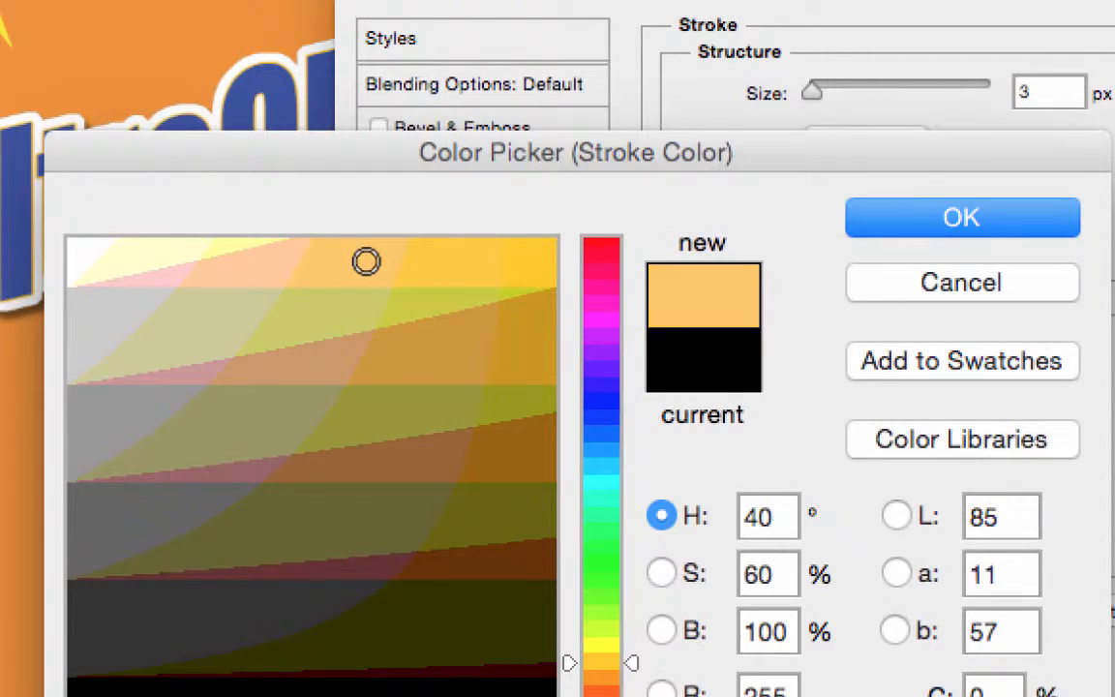
{"action": "left_click", "coordinate": [944, 225]}
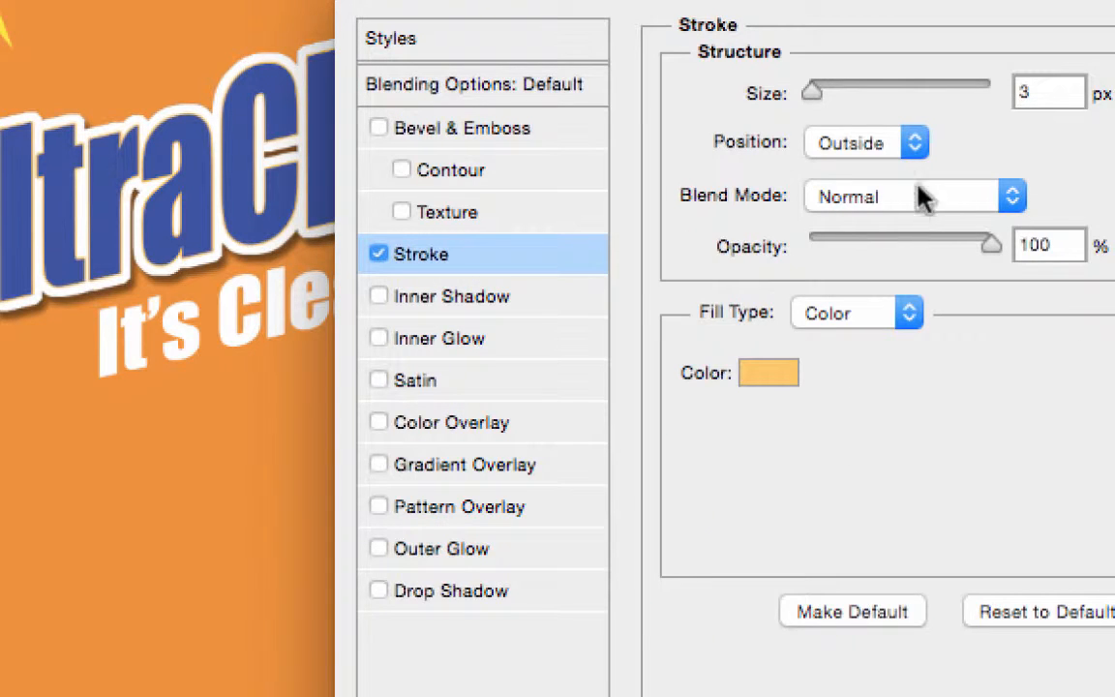
Step: Set the UltraClean text's stroke size to 5 px and its color to bright orange with H 36, S 100, B 100
{"action": "left_click_drag", "start_coordinate": [811, 94], "coordinate": [813, 89]}
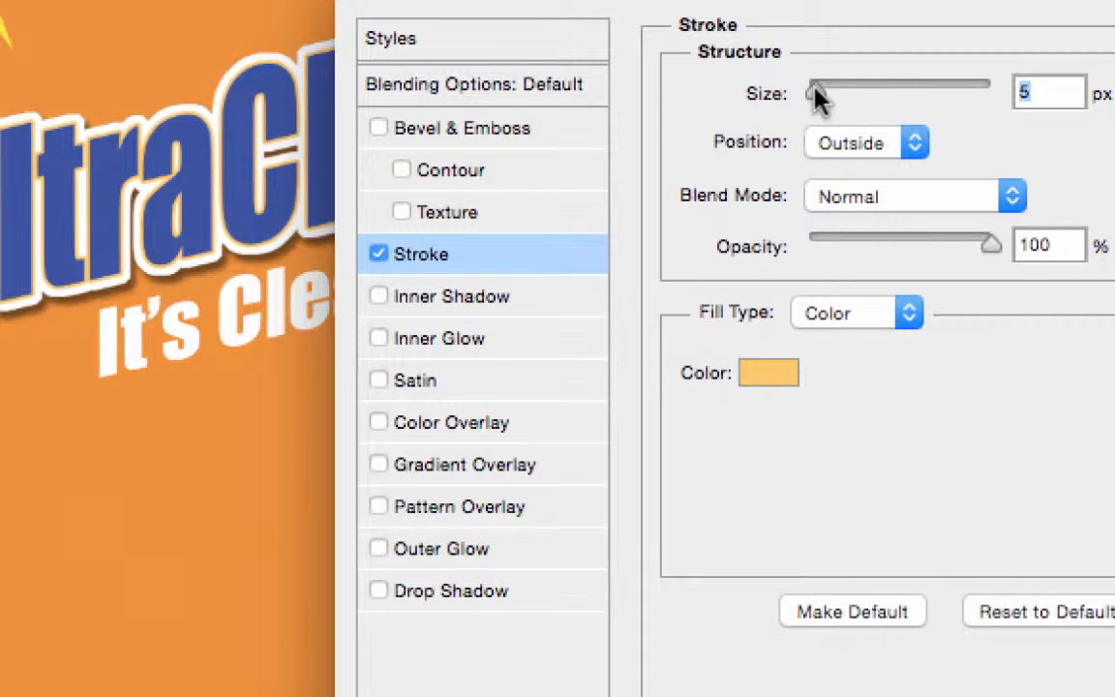
{"action": "mouse_move", "coordinate": [716, 3]}
{"action": "left_mouse_down"}
{"action": "mouse_move", "coordinate": [902, 259]}
{"action": "mouse_move", "coordinate": [1114, 379]}
{"action": "mouse_move", "coordinate": [1078, 353]}
{"action": "mouse_move", "coordinate": [1055, 393]}
{"action": "mouse_move", "coordinate": [1047, 0]}
{"action": "mouse_move", "coordinate": [897, 0]}
{"action": "mouse_move", "coordinate": [885, 31]}
{"action": "left_mouse_up"}
{"action": "left_click", "coordinate": [952, 260]}
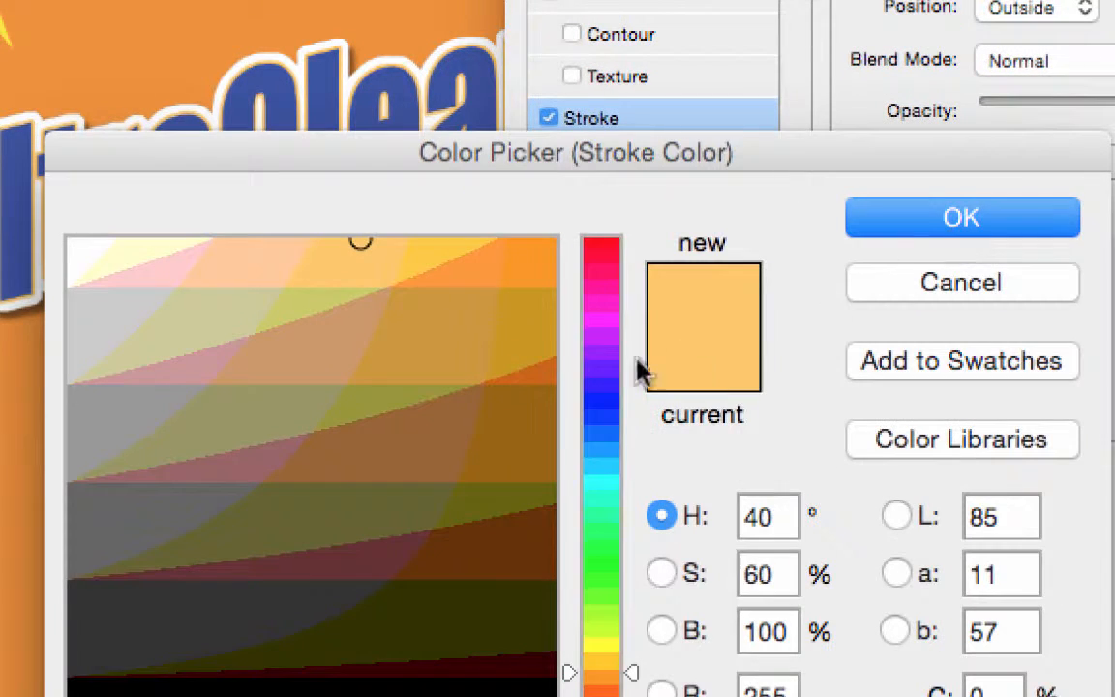
{"action": "left_click", "coordinate": [529, 265]}
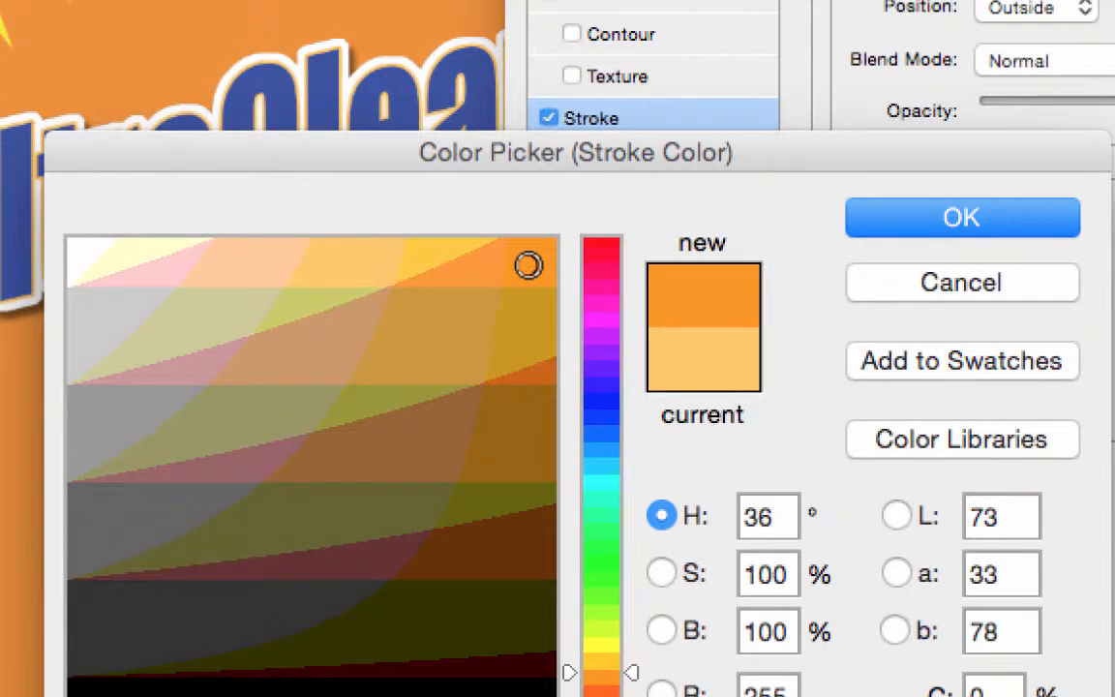
{"action": "left_click", "coordinate": [1055, 224]}
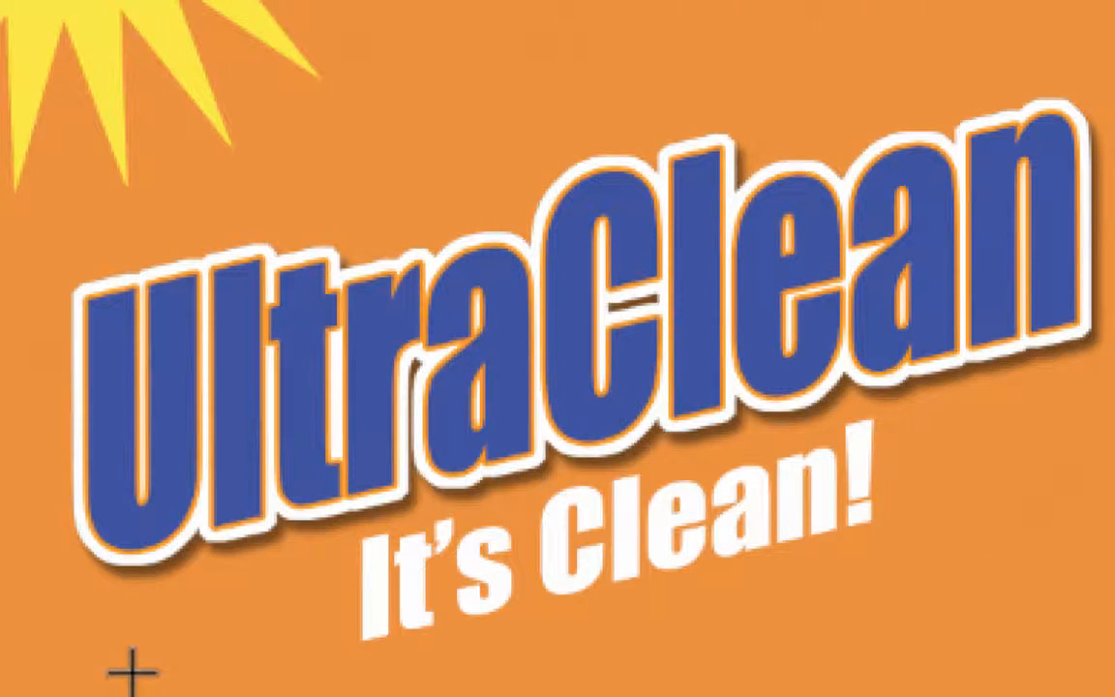
Step: Switch to the Move tool and add a Bevel & Emboss layer style to the UltraClean text layer
{"action": "key", "text": "v"}
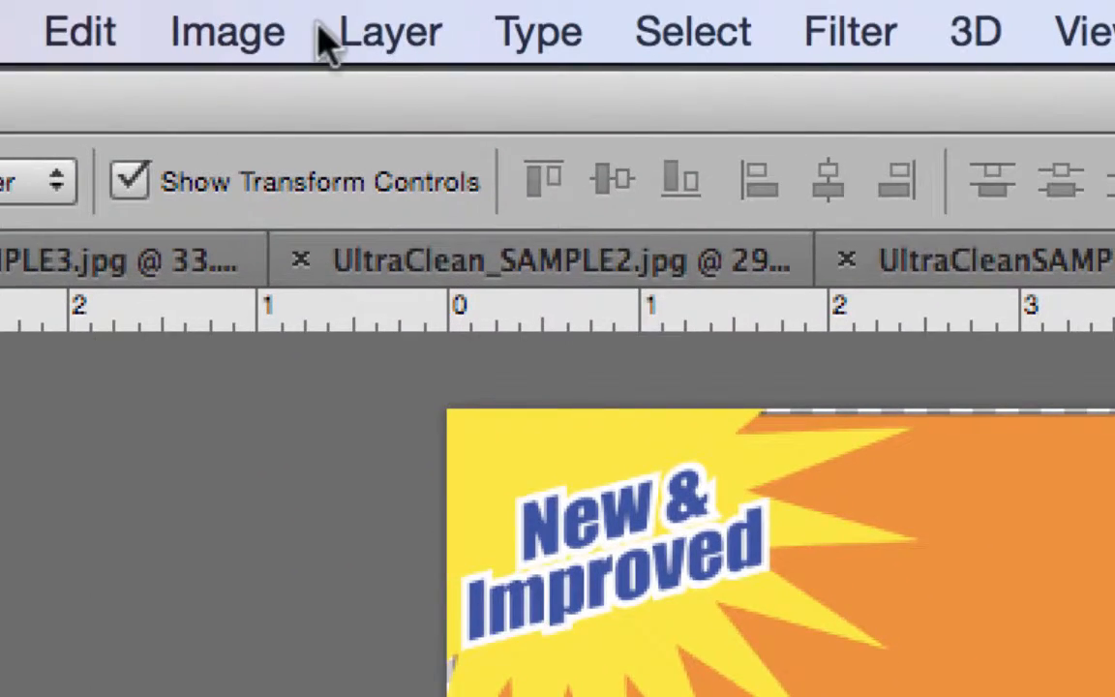
{"action": "left_click", "coordinate": [329, 38]}
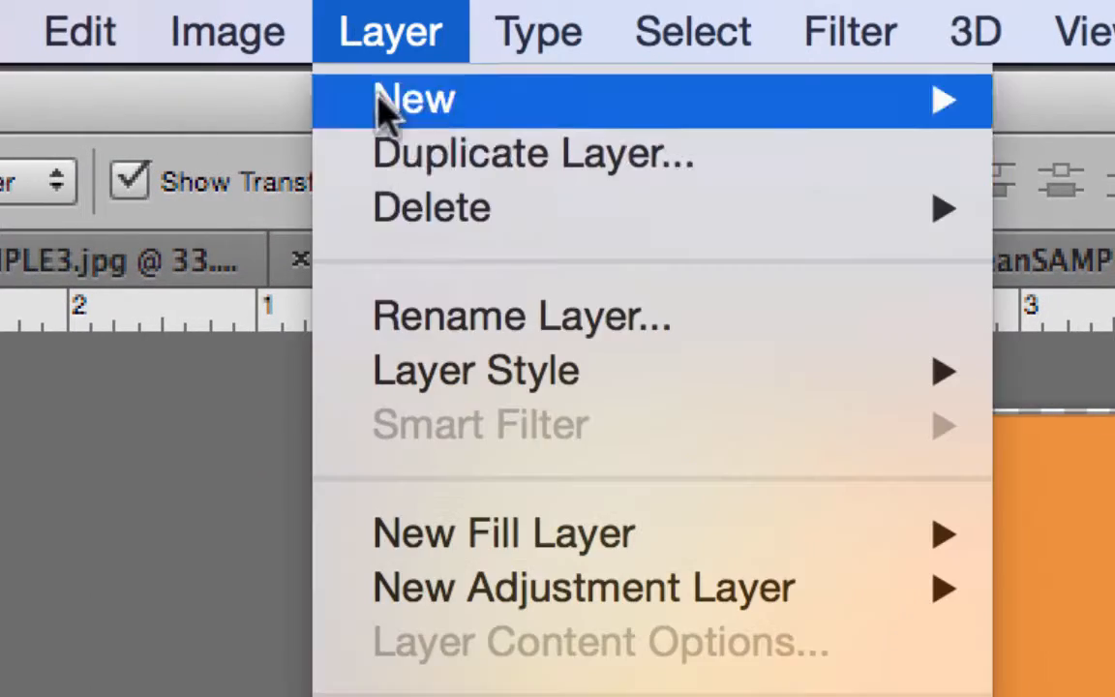
{"action": "mouse_move", "coordinate": [426, 377]}
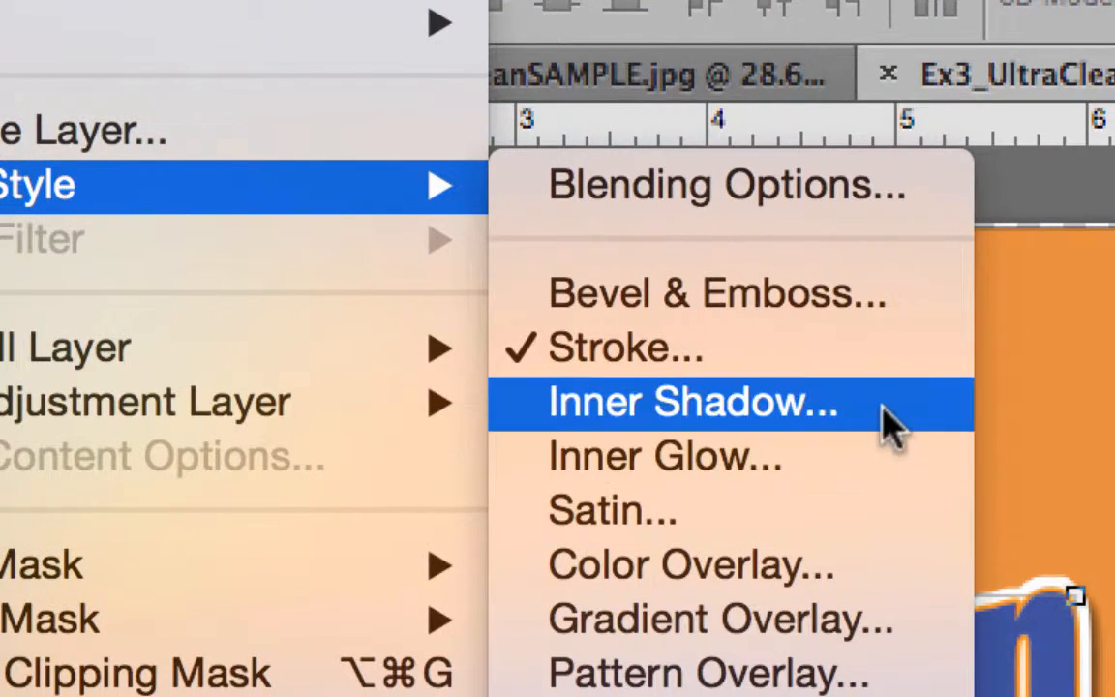
{"action": "left_click", "coordinate": [914, 308]}
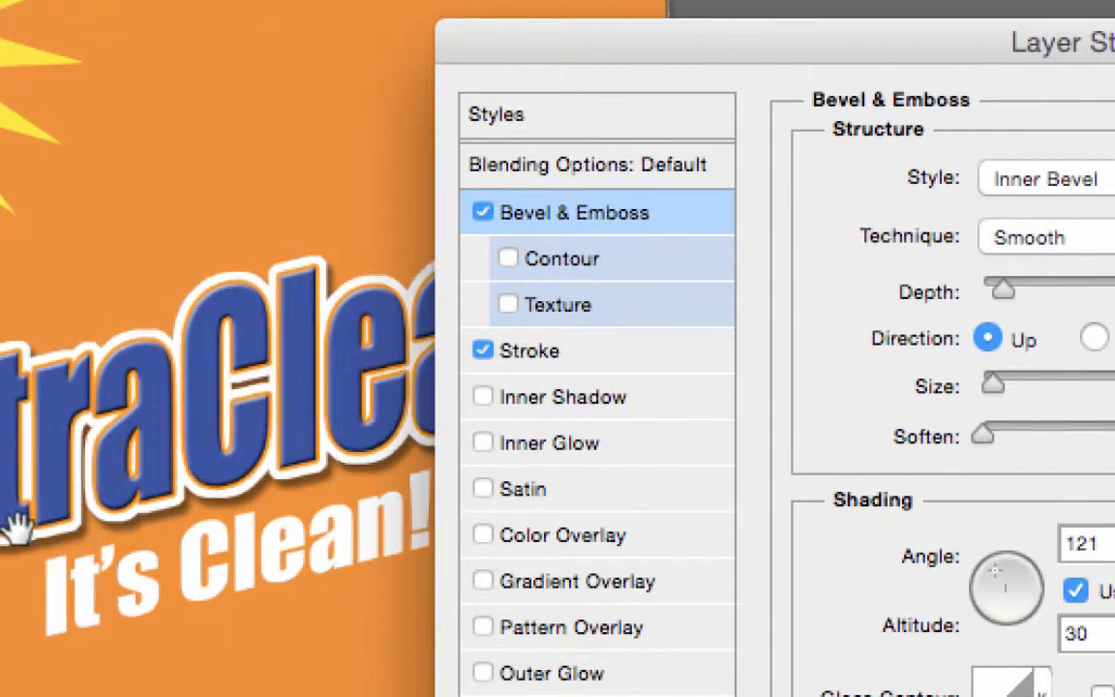
Step: Set the Inner Bevel's depth to 63% and size to 6 px, judging it on the enlarged letters, and apply the style
{"action": "scroll", "coordinate": [15, 523], "scroll_direction": "up", "scroll_amount": 5}
{"action": "scroll", "coordinate": [14, 523], "scroll_direction": "down", "scroll_amount": 2}
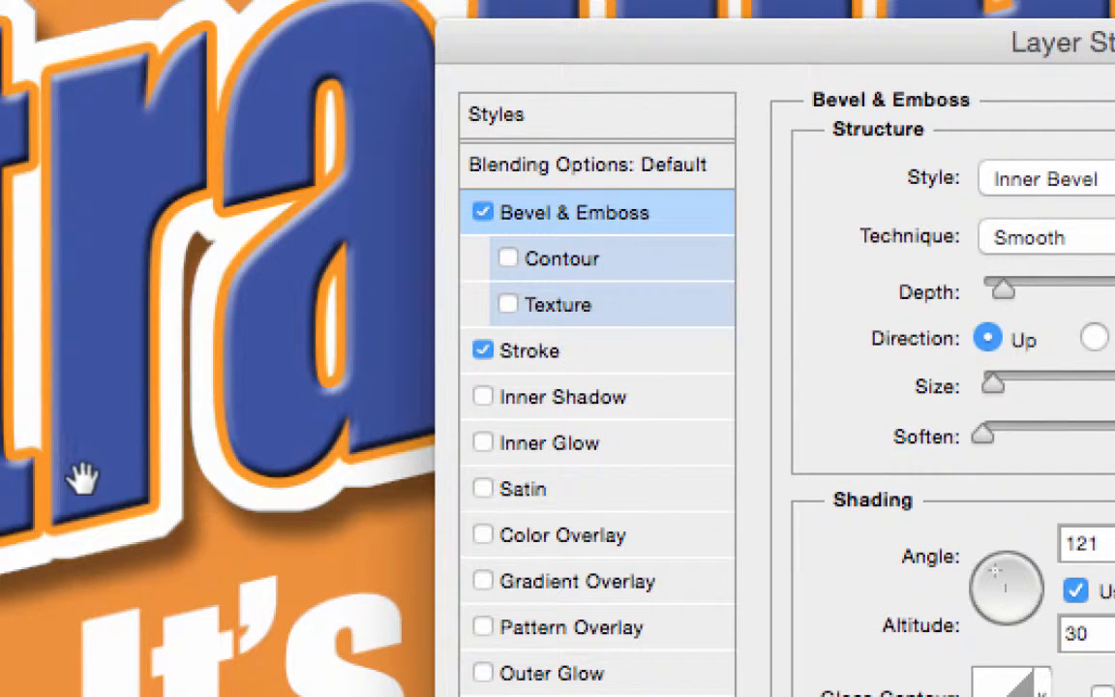
{"action": "left_click_drag", "start_coordinate": [984, 300], "coordinate": [882, 297]}
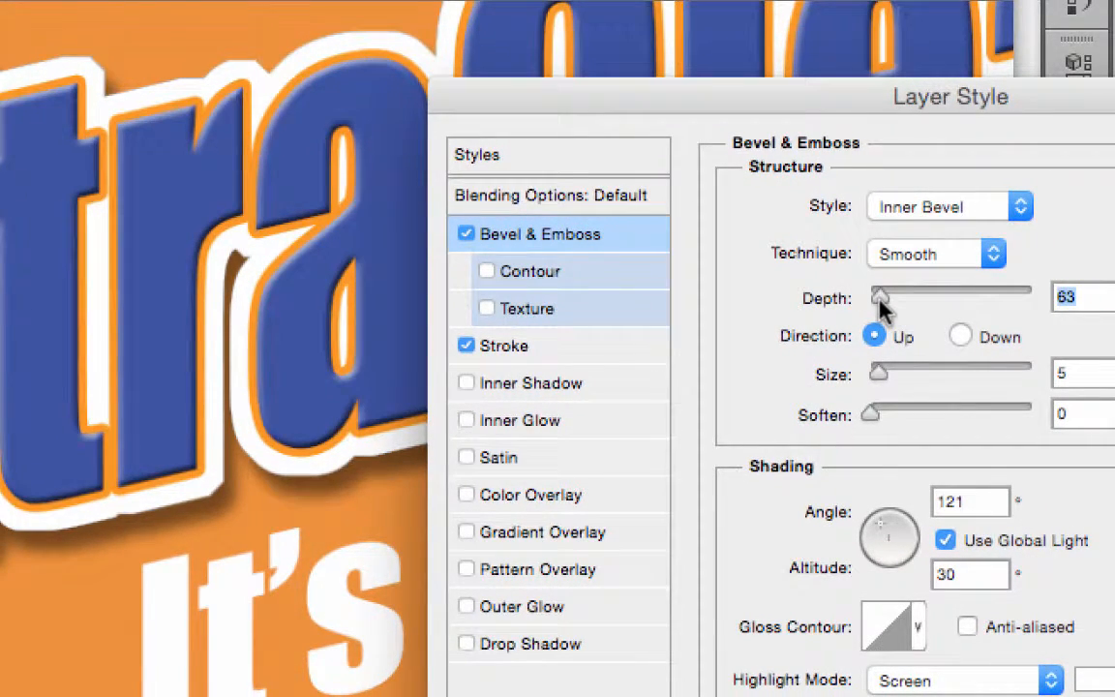
{"action": "left_click_drag", "start_coordinate": [887, 371], "coordinate": [906, 370]}
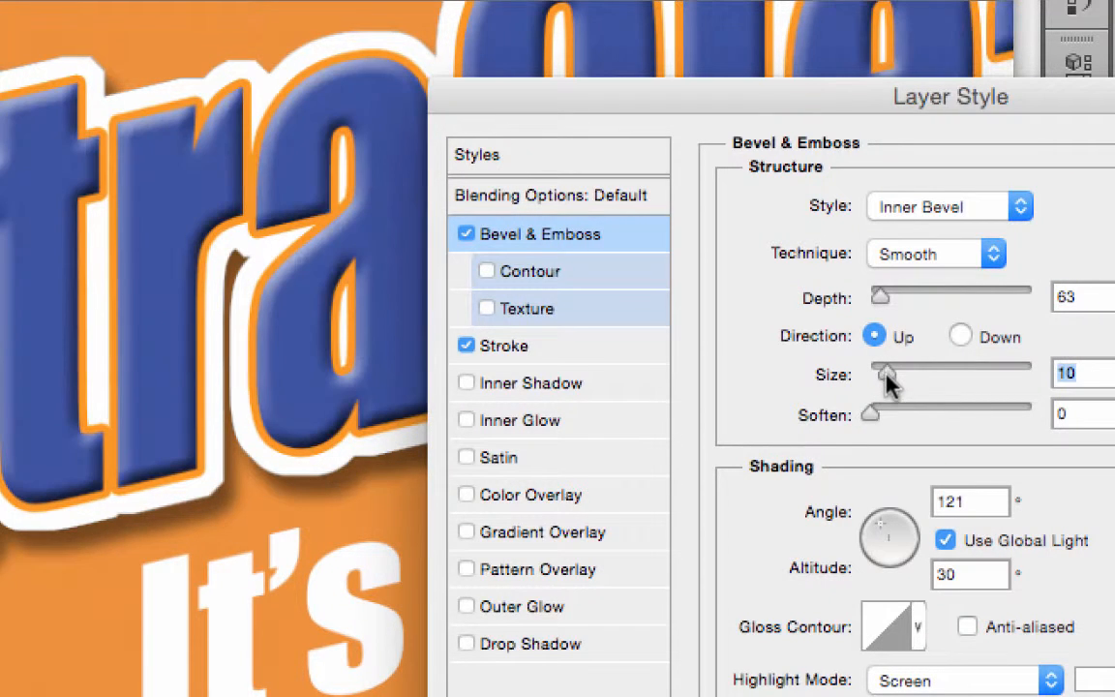
{"action": "mouse_move", "coordinate": [891, 383]}
{"action": "left_mouse_down"}
{"action": "mouse_move", "coordinate": [892, 420]}
{"action": "mouse_move", "coordinate": [873, 417]}
{"action": "mouse_move", "coordinate": [878, 374]}
{"action": "left_mouse_up"}
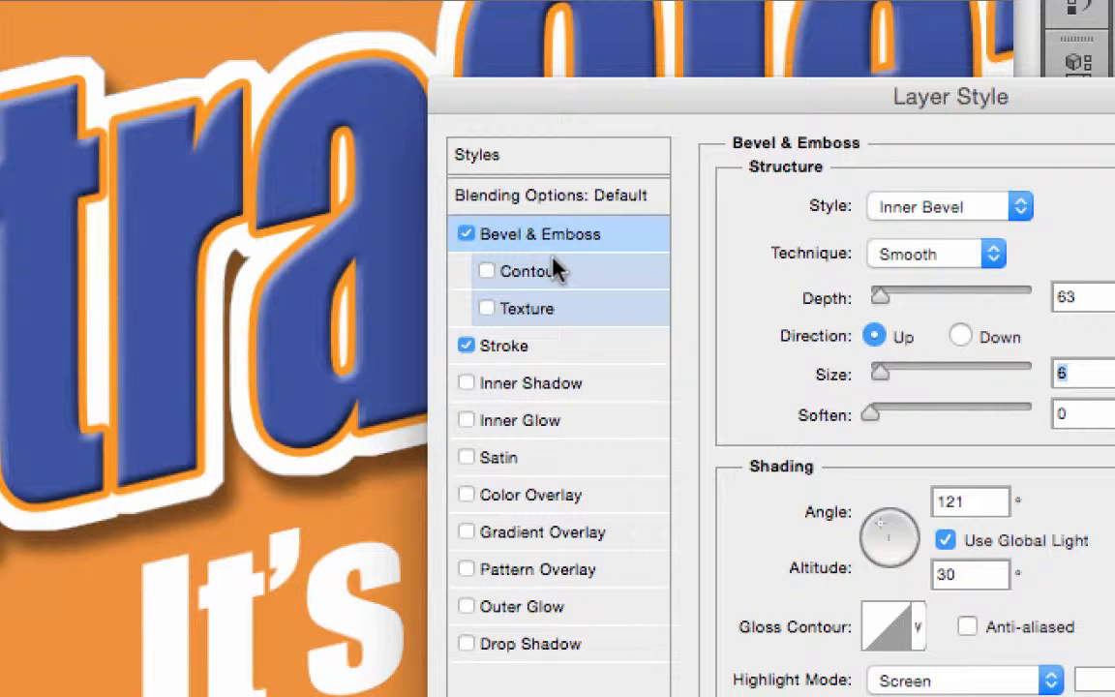
{"action": "key", "text": "Return"}
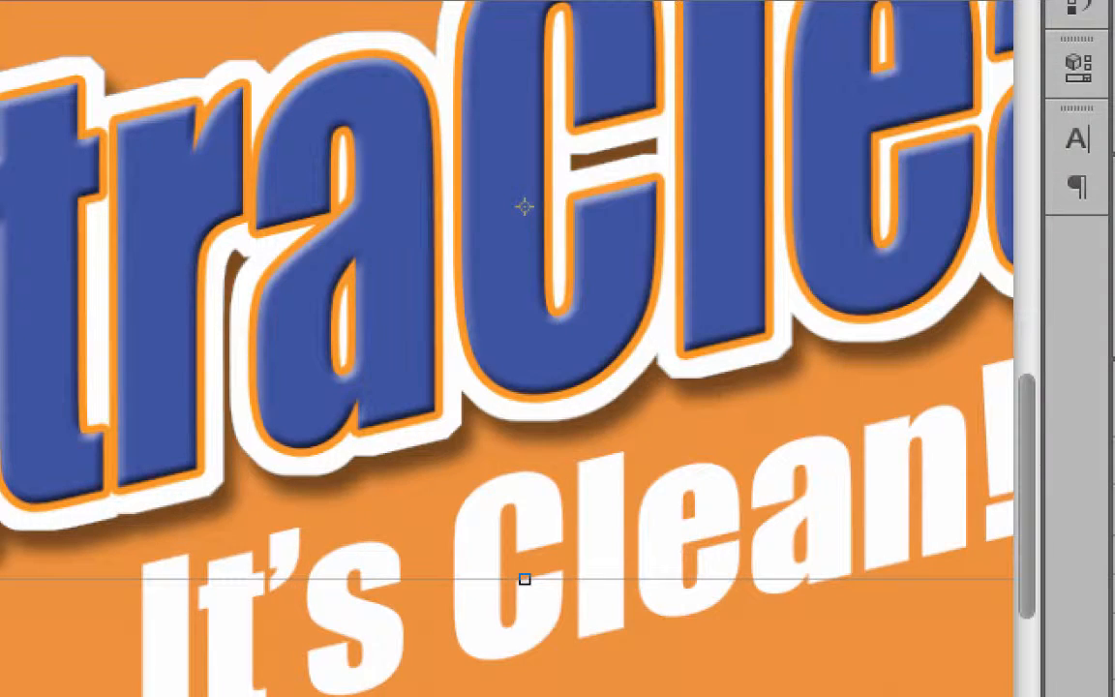
Step: Add a Stroke layer style to the It's Clean! text and color it blue with H 210, S 67, B 60
{"action": "left_click_drag", "start_coordinate": [142, 355], "coordinate": [587, 549]}
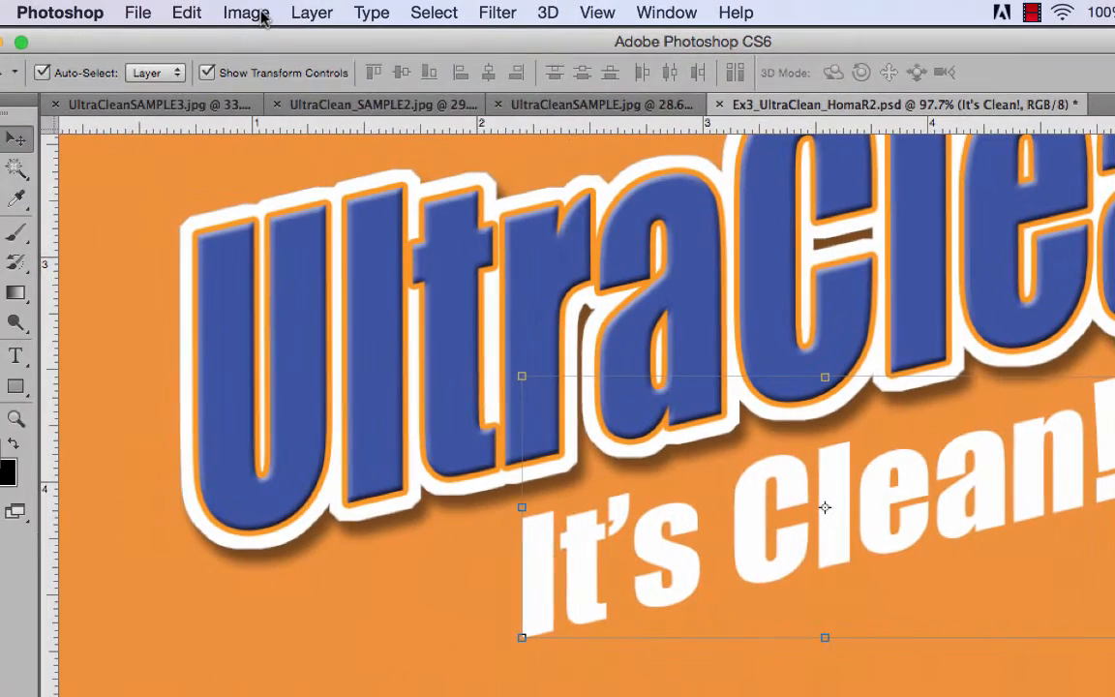
{"action": "left_click", "coordinate": [312, 12]}
{"action": "mouse_move", "coordinate": [298, 147]}
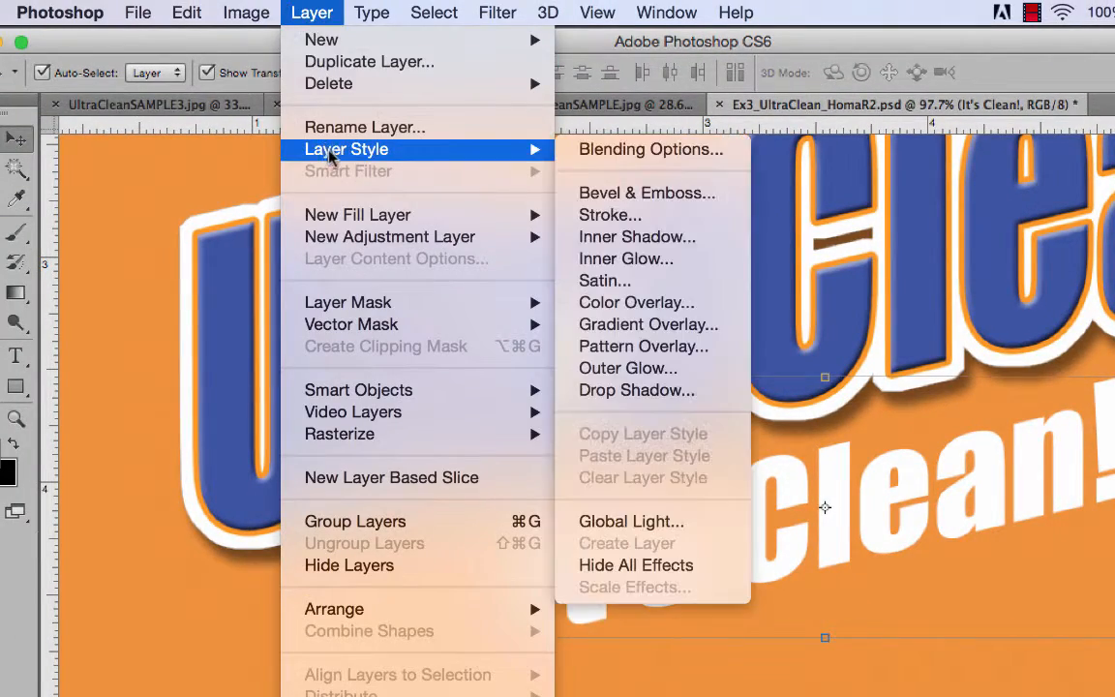
{"action": "left_click", "coordinate": [636, 219]}
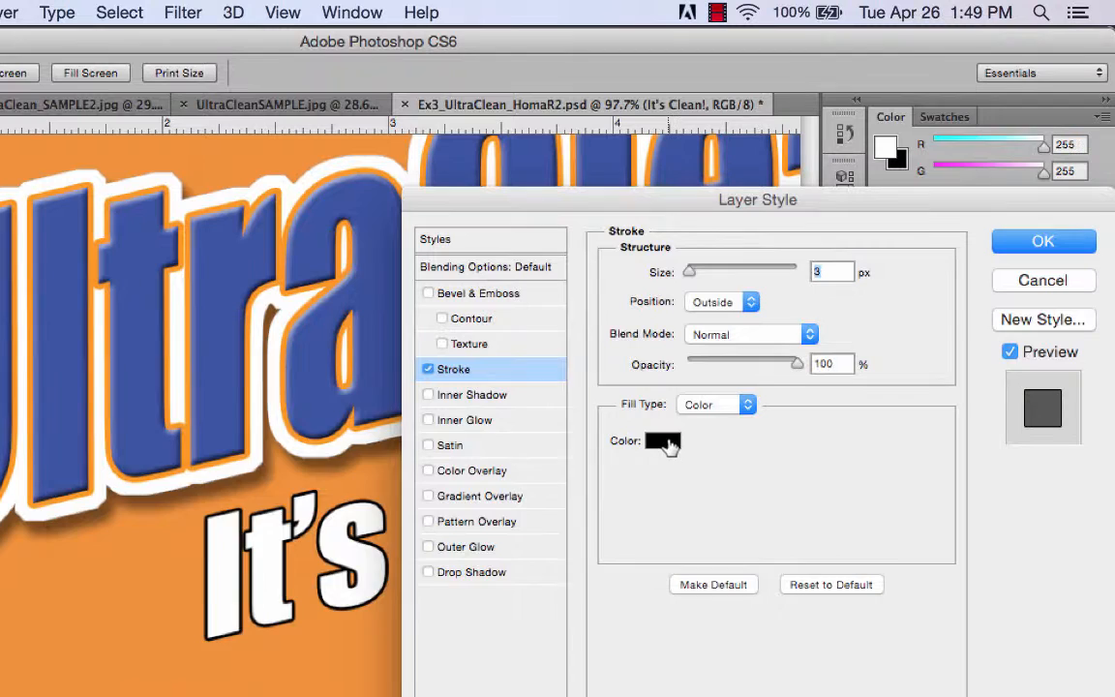
{"action": "left_click", "coordinate": [977, 440]}
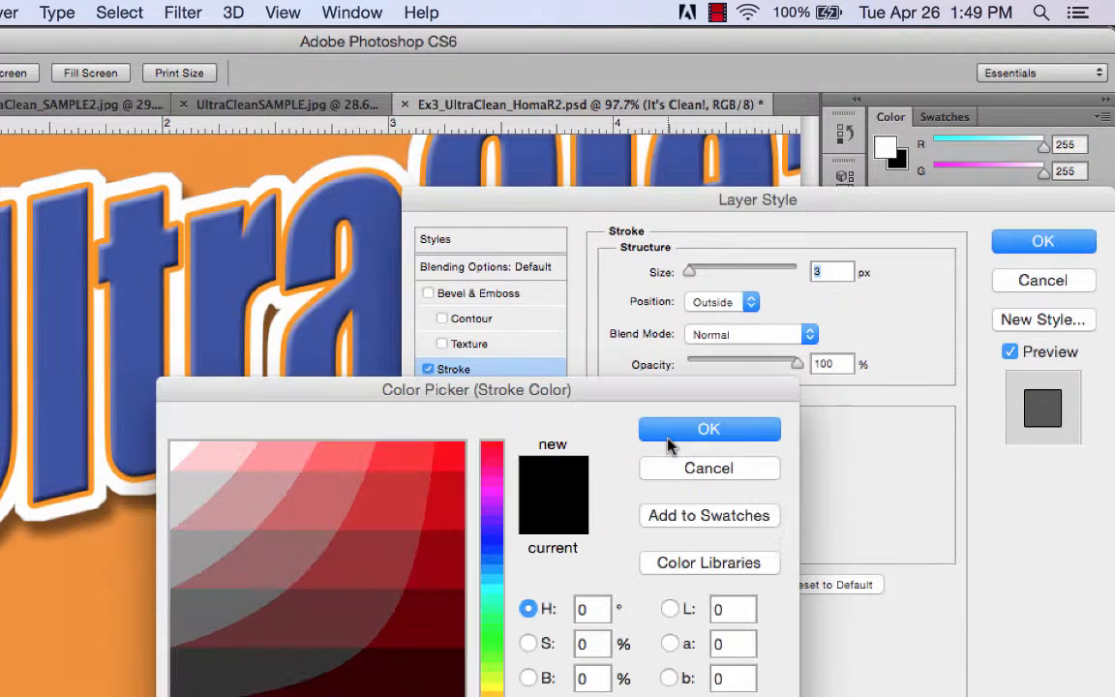
{"action": "left_click", "coordinate": [128, 244]}
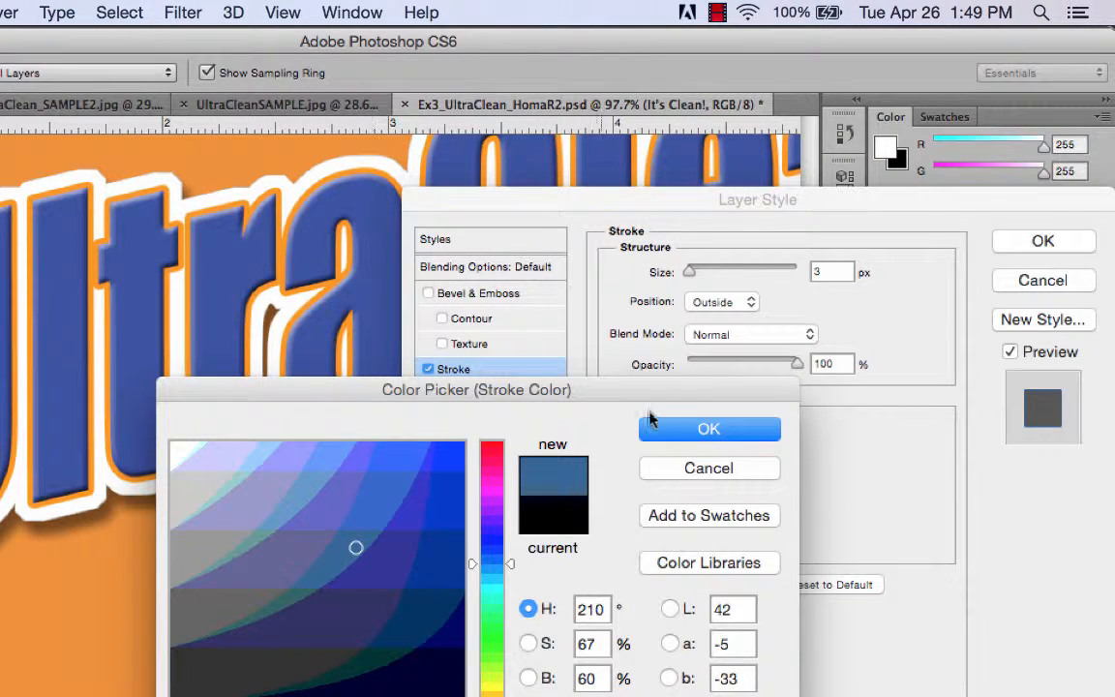
{"action": "left_click", "coordinate": [687, 431]}
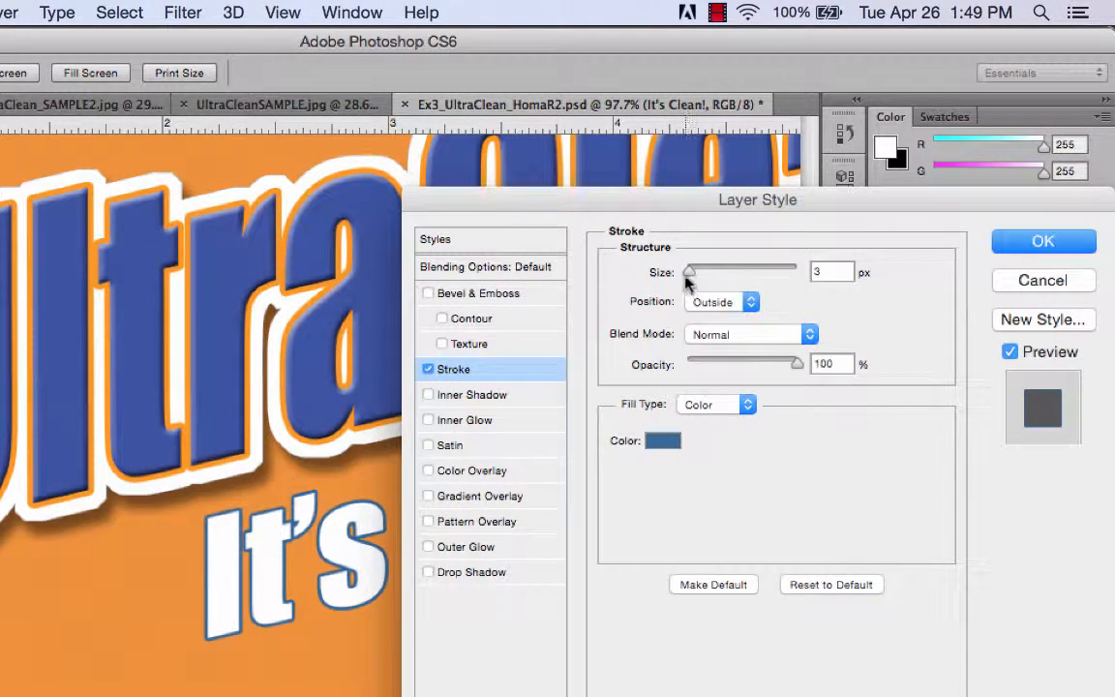
Step: Set the It's Clean! text's stroke size to 7 px
{"action": "left_click_drag", "start_coordinate": [686, 274], "coordinate": [696, 276]}
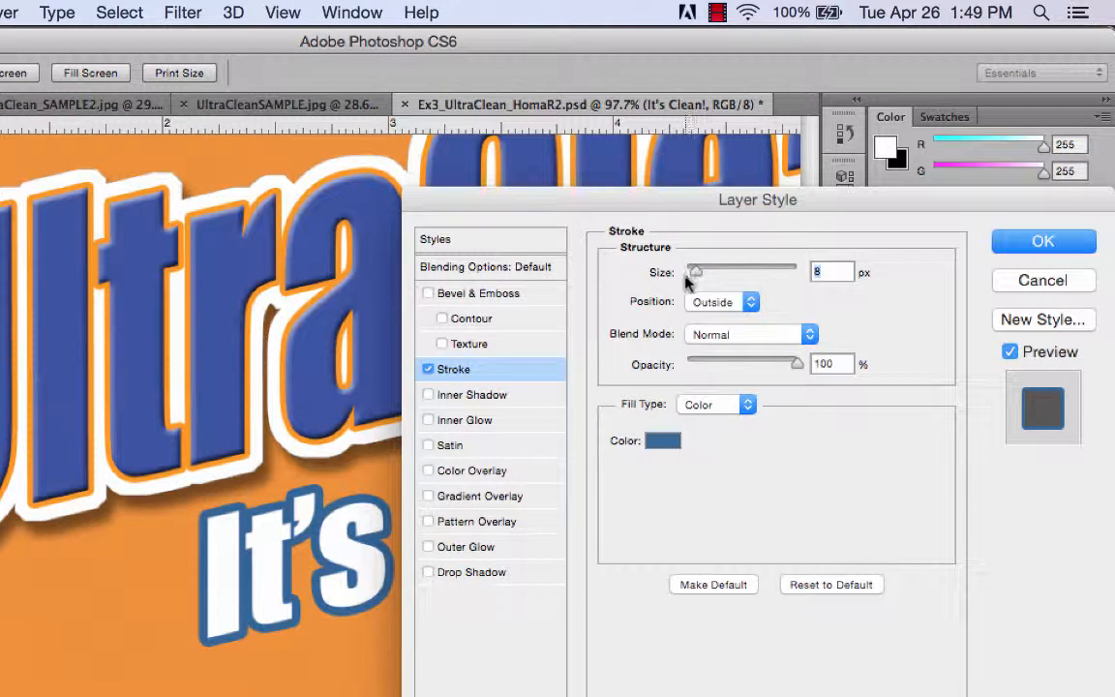
{"action": "left_click_drag", "start_coordinate": [694, 276], "coordinate": [695, 277]}
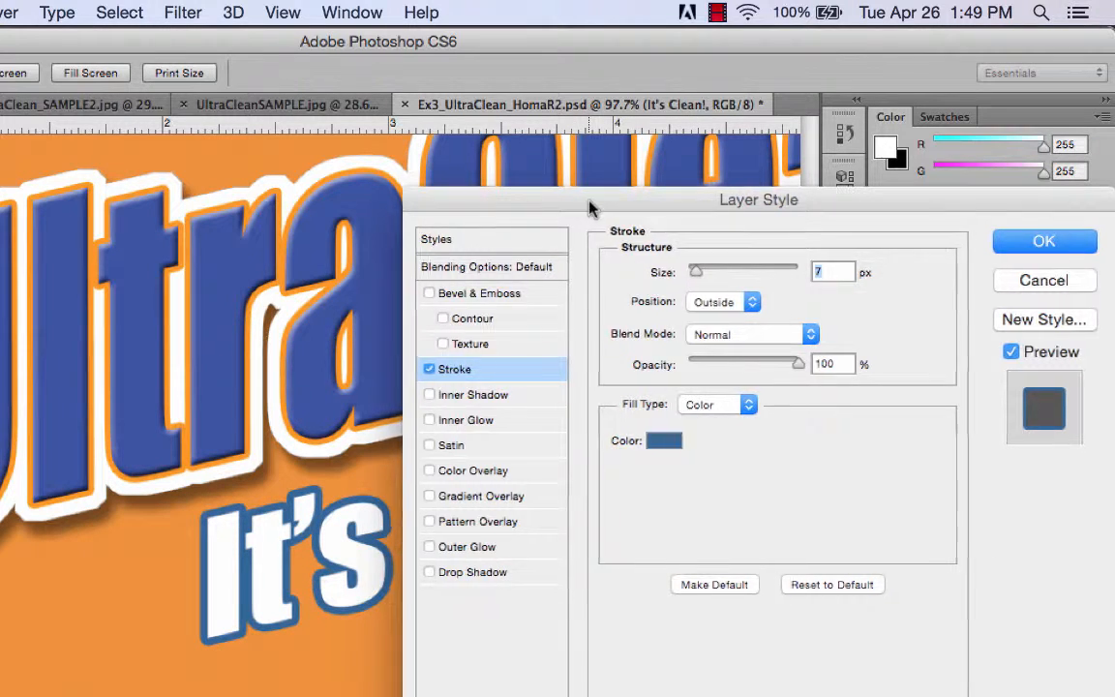
{"action": "left_click_drag", "start_coordinate": [588, 209], "coordinate": [291, 275]}
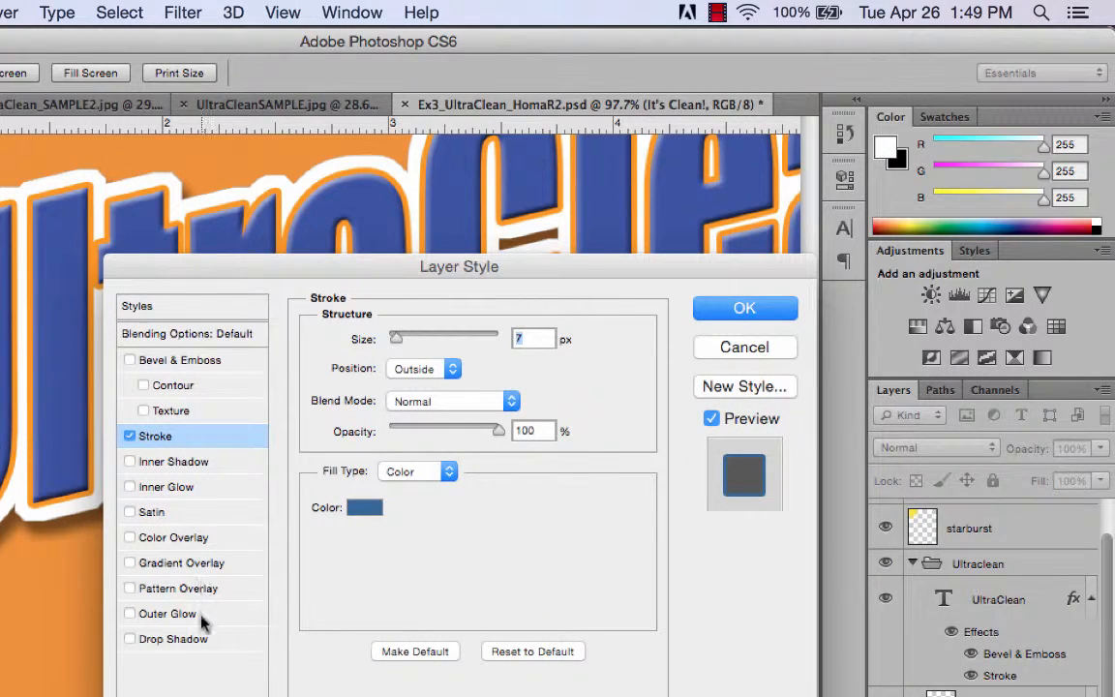
Step: Add a drop shadow to the It's Clean! text with 52% opacity, 10 px distance and 16 px size
{"action": "left_click", "coordinate": [208, 640]}
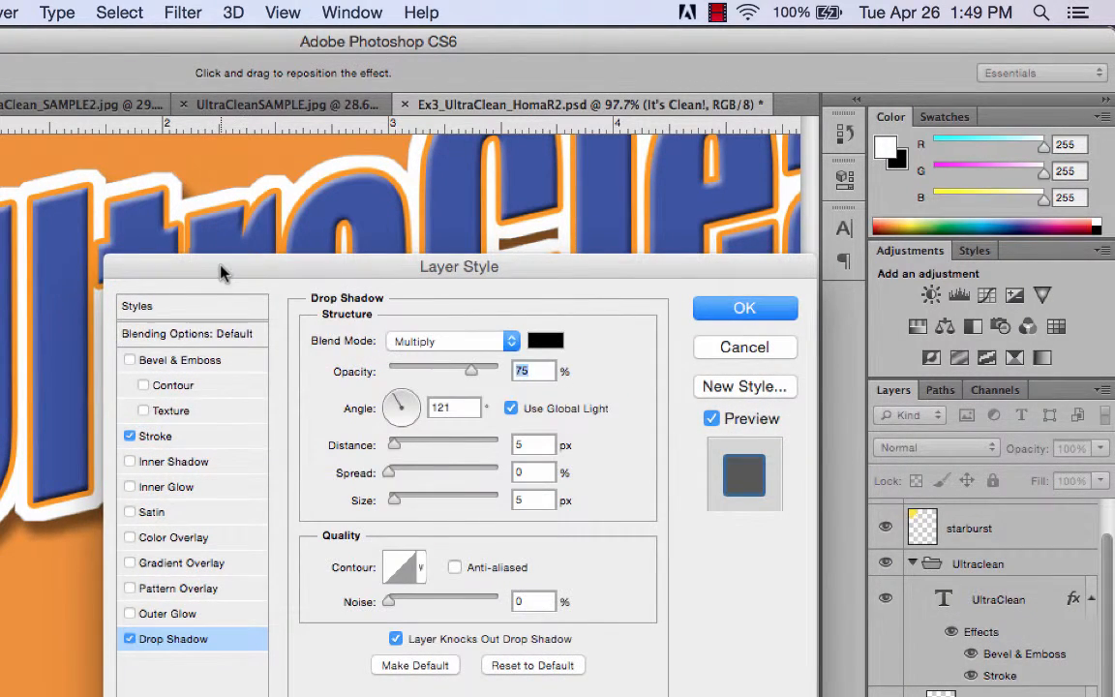
{"action": "left_click_drag", "start_coordinate": [221, 274], "coordinate": [725, 260]}
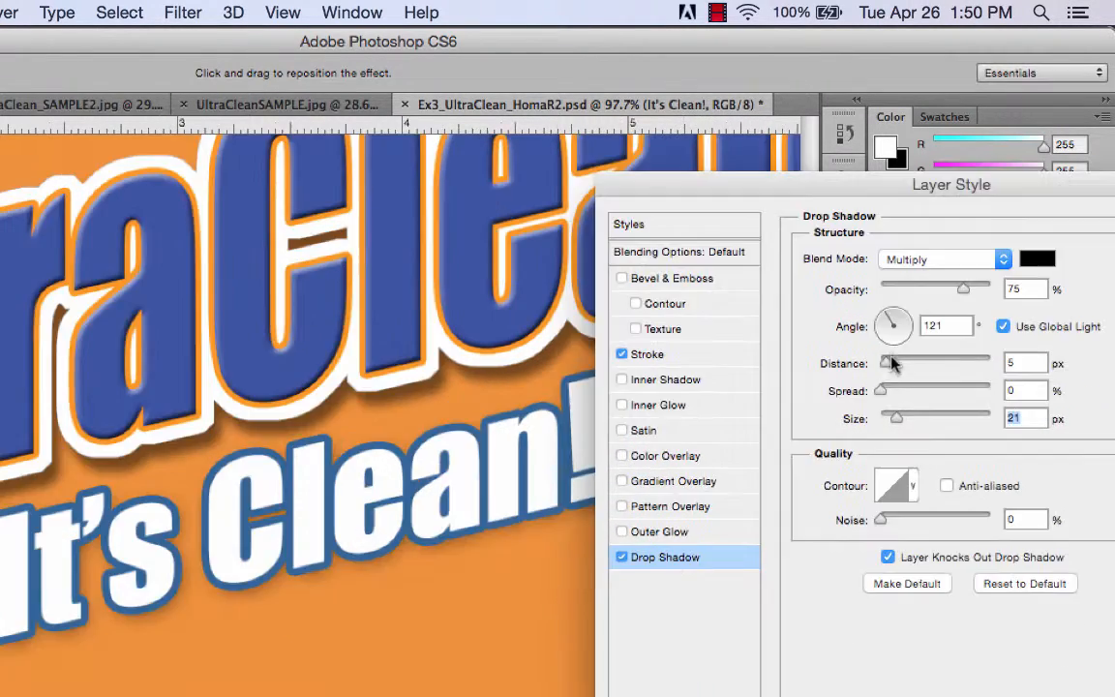
{"action": "left_click_drag", "start_coordinate": [888, 363], "coordinate": [892, 363]}
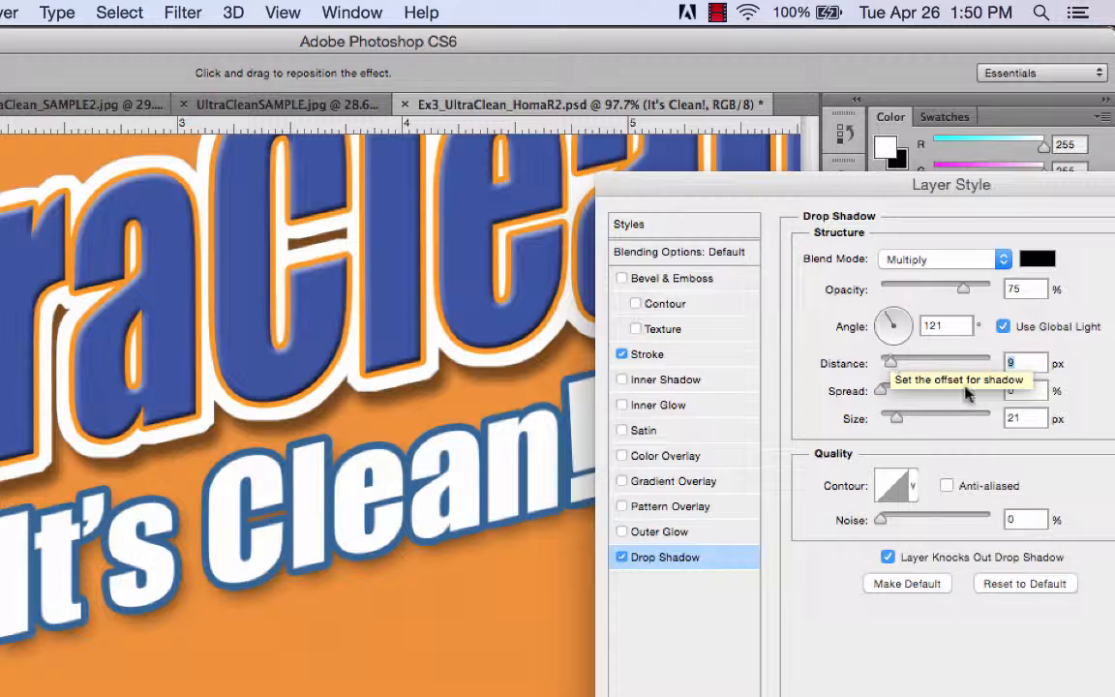
{"action": "left_click_drag", "start_coordinate": [891, 363], "coordinate": [899, 363]}
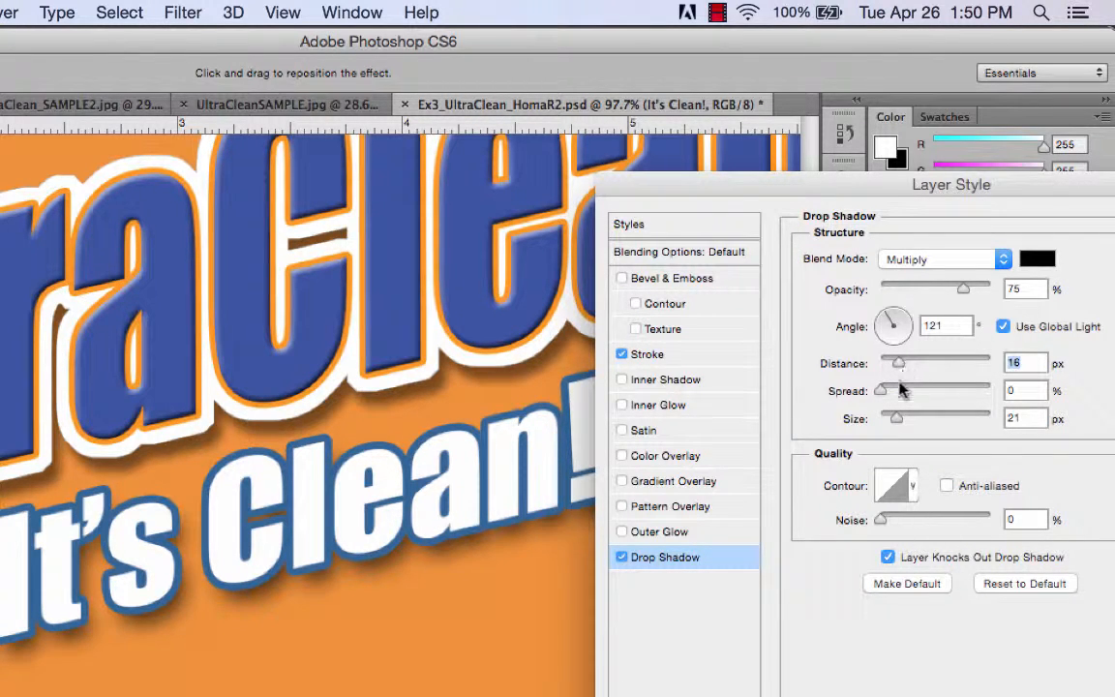
{"action": "left_click_drag", "start_coordinate": [900, 364], "coordinate": [893, 372]}
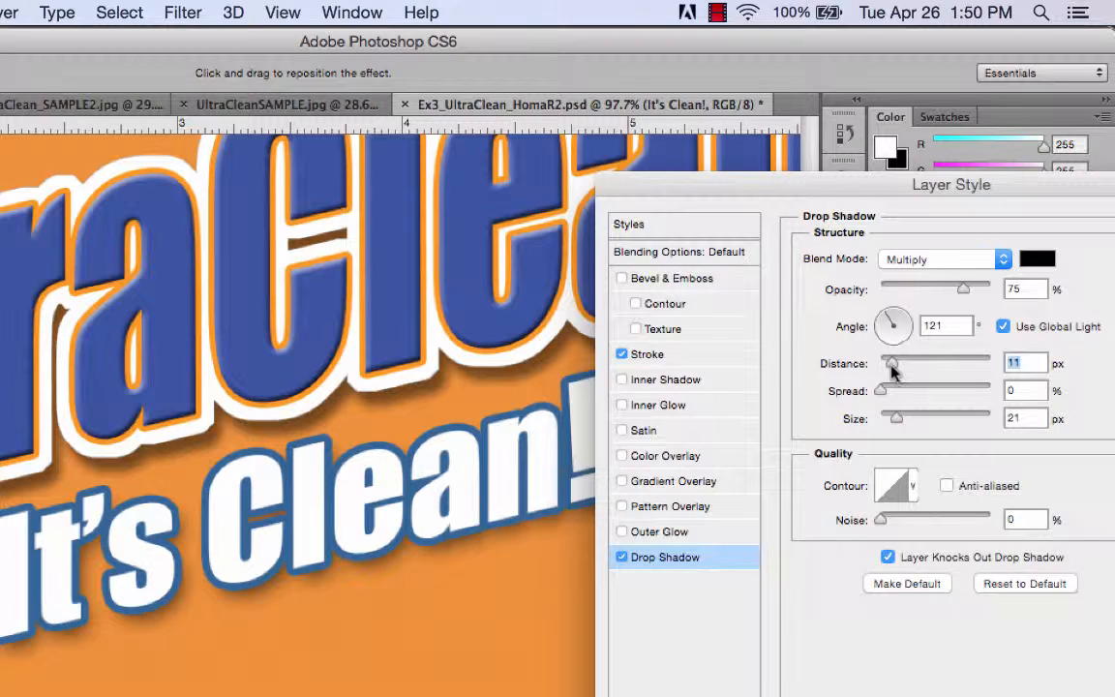
{"action": "left_click_drag", "start_coordinate": [896, 419], "coordinate": [895, 429]}
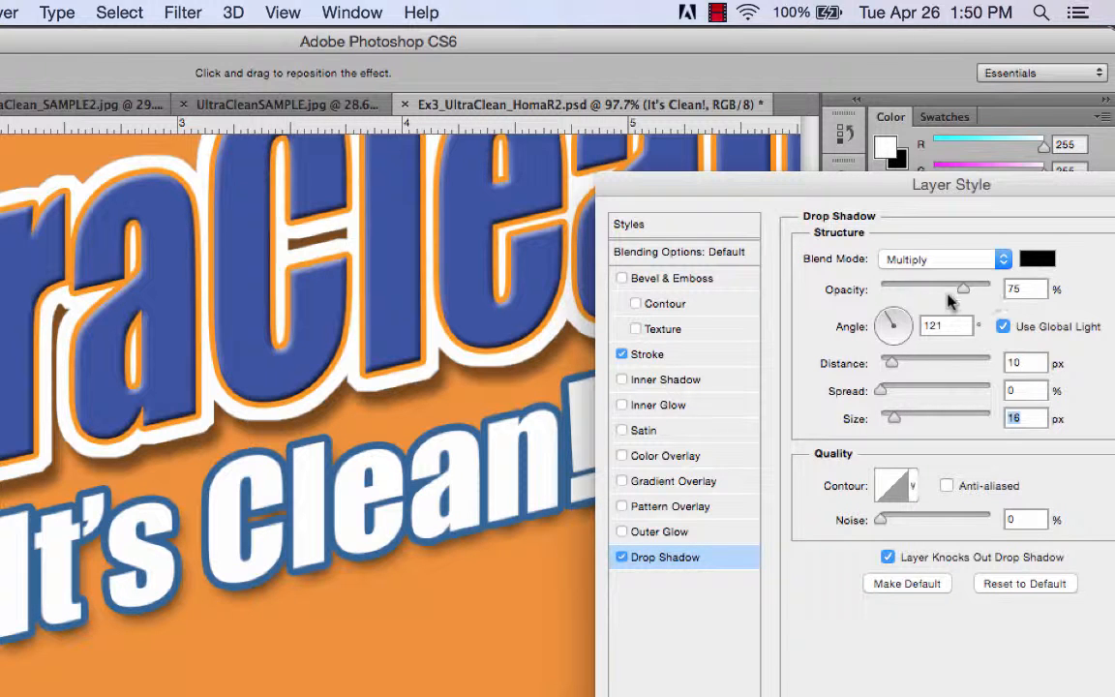
{"action": "left_click_drag", "start_coordinate": [963, 289], "coordinate": [943, 302]}
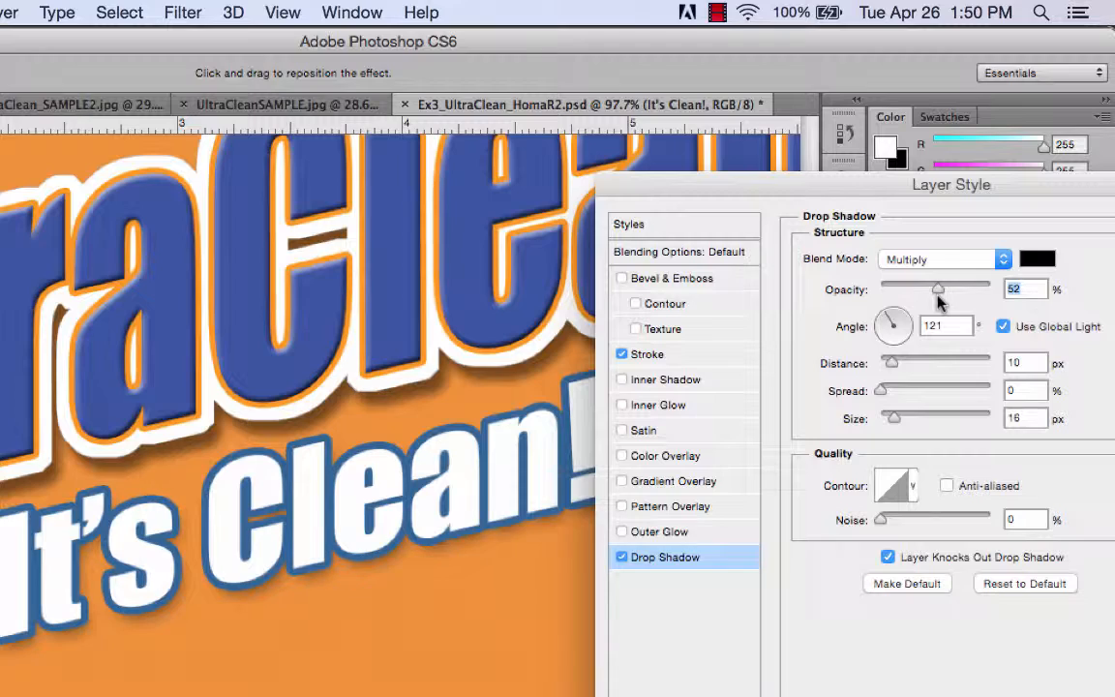
{"action": "left_click_drag", "start_coordinate": [936, 187], "coordinate": [560, 196]}
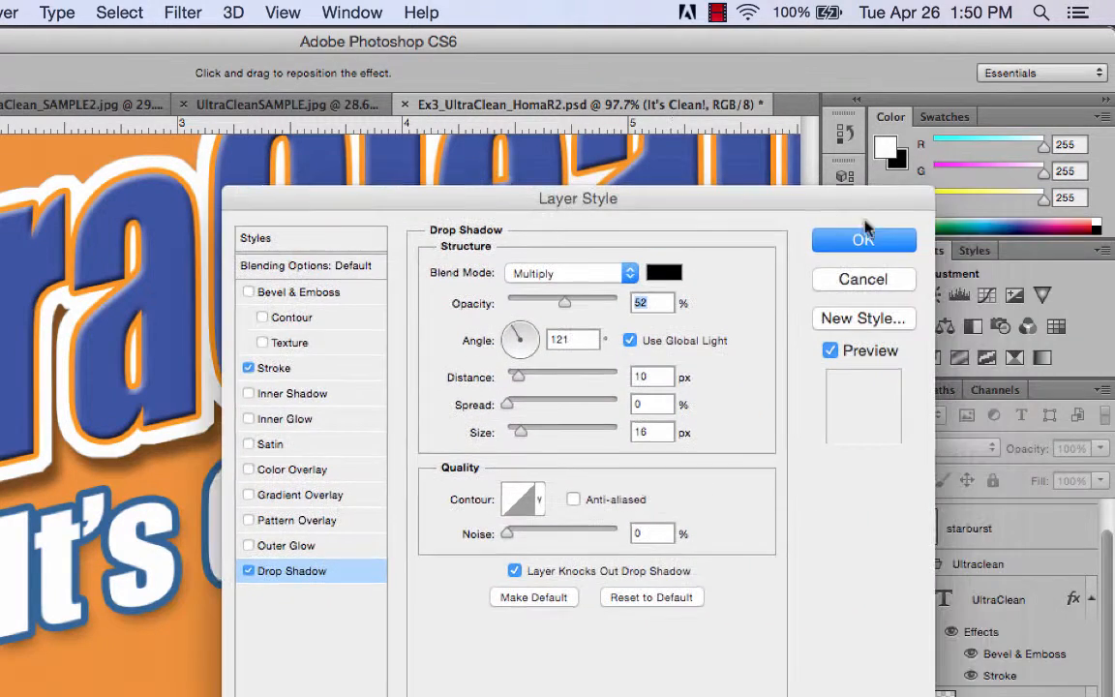
{"action": "left_click_drag", "start_coordinate": [736, 205], "coordinate": [834, 173]}
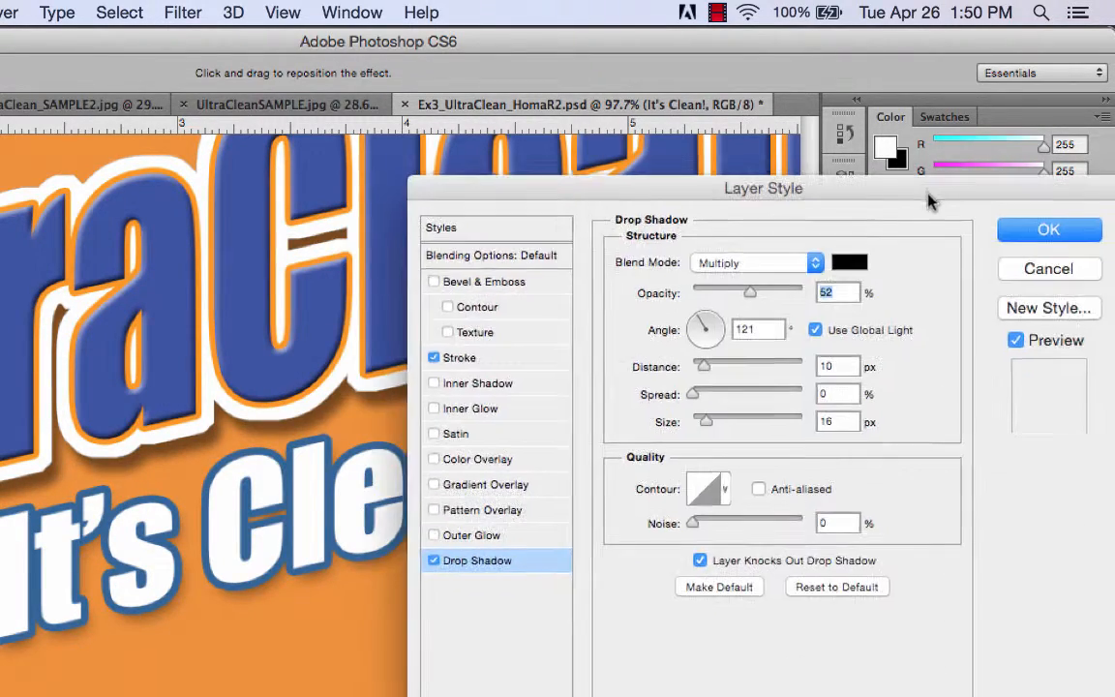
Step: Try a pale yellow color overlay with H 60, S 20, B 100 on the It's Clean! text
{"action": "left_click", "coordinate": [515, 462]}
{"action": "left_click", "coordinate": [849, 262]}
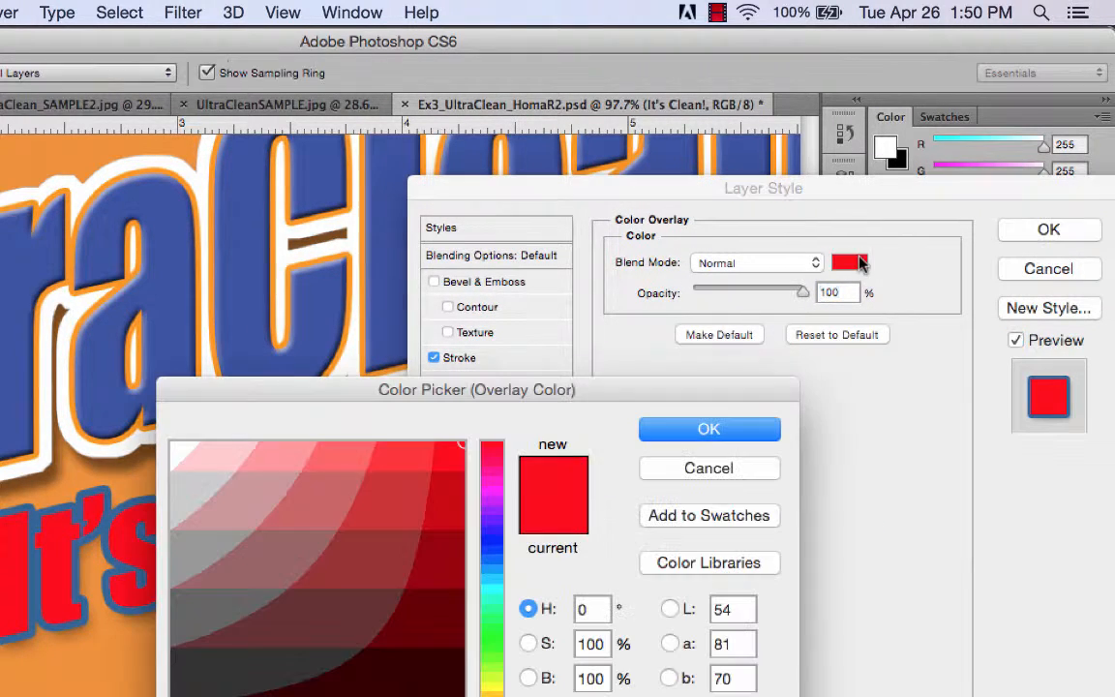
{"action": "left_click_drag", "start_coordinate": [494, 651], "coordinate": [492, 689]}
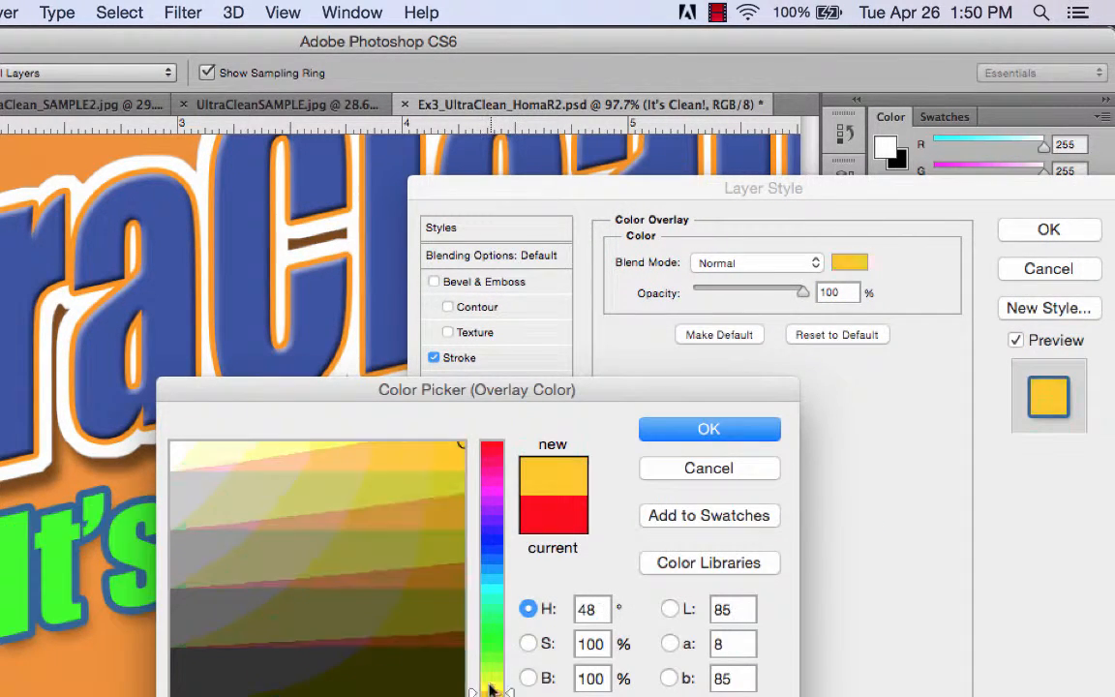
{"action": "left_click", "coordinate": [218, 457]}
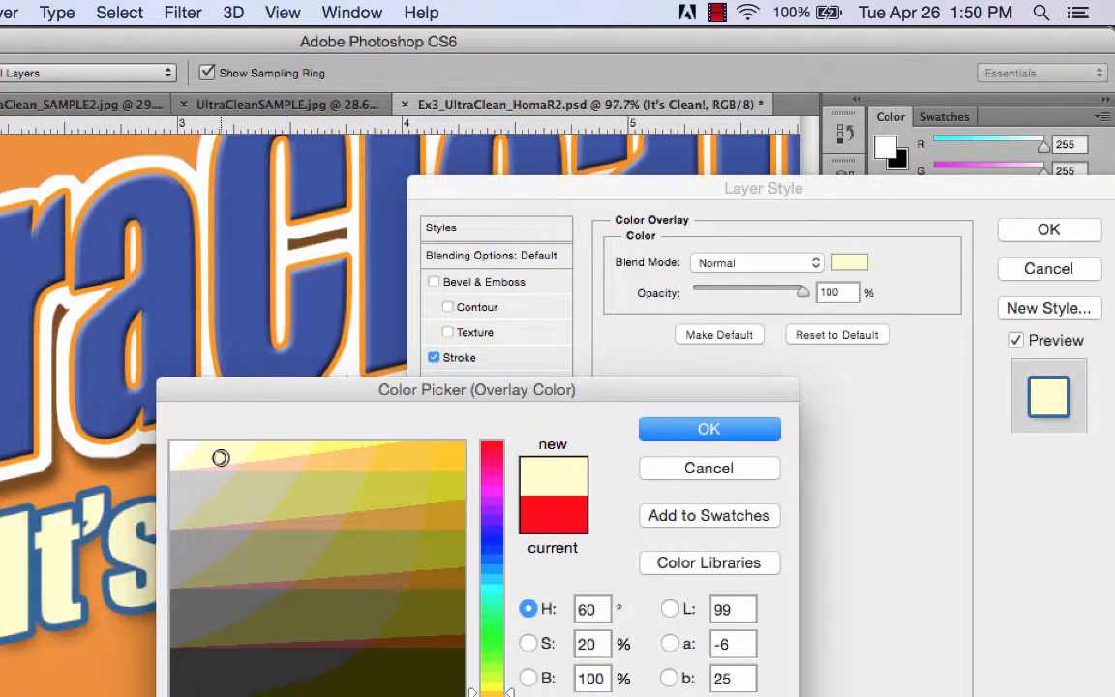
{"action": "left_click_drag", "start_coordinate": [205, 391], "coordinate": [241, 394]}
{"action": "left_click_drag", "start_coordinate": [462, 433], "coordinate": [541, 295]}
{"action": "left_click", "coordinate": [971, 351]}
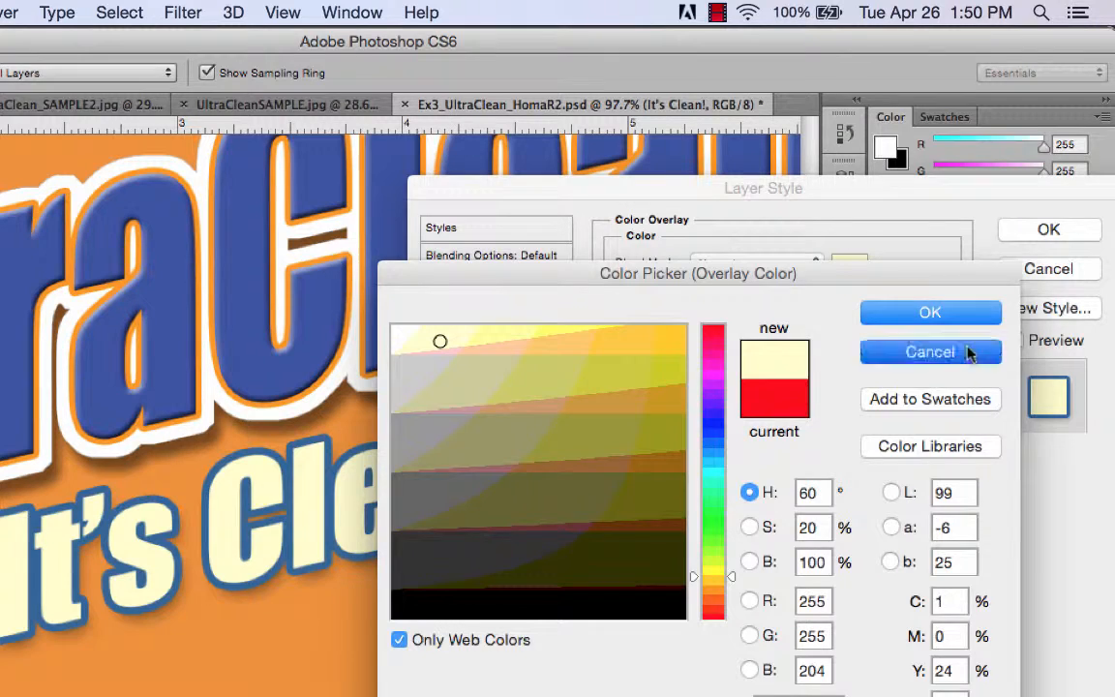
Step: Apply the blue stroke and drop shadow to the It's Clean! text without the color overlay
{"action": "left_click", "coordinate": [1049, 270]}
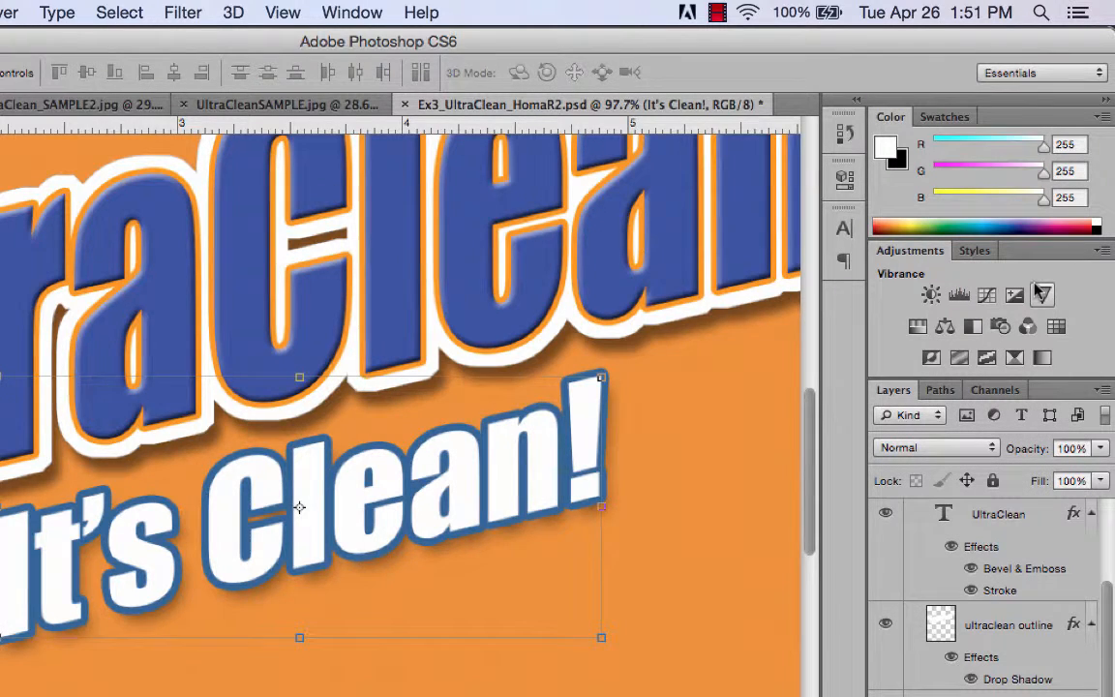
{"action": "key", "text": "super+minus"}
{"action": "key", "text": "super+minus"}
{"action": "key", "text": "super+minus"}
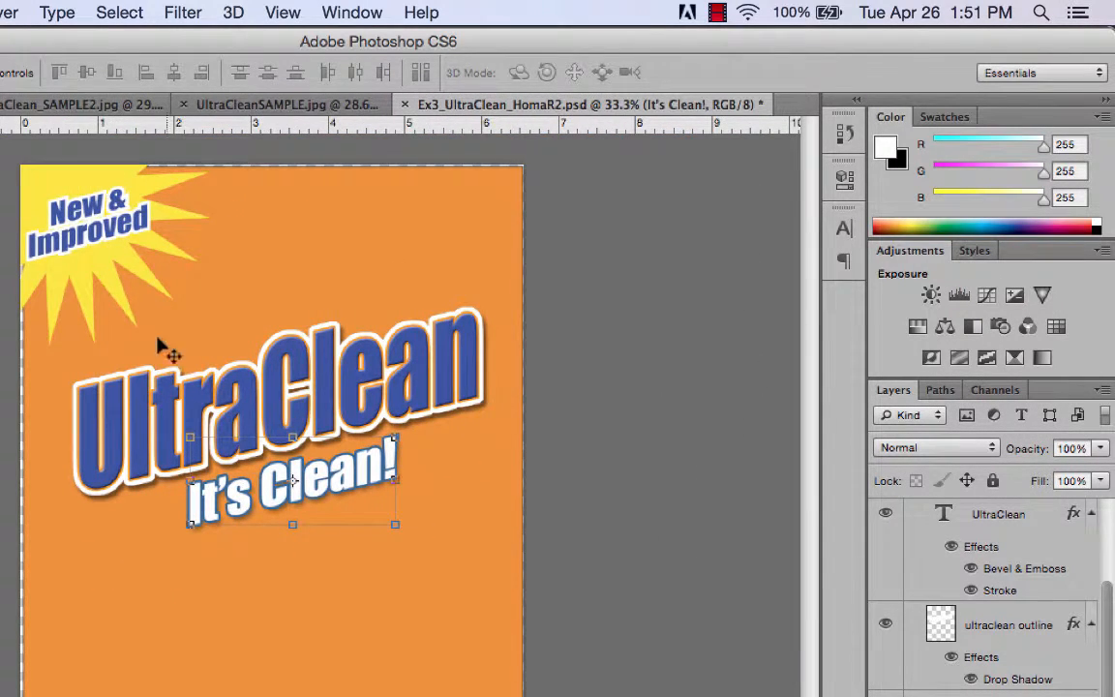
Step: Copy the layer style of the It's Clean! text layer
{"action": "left_click", "coordinate": [88, 269]}
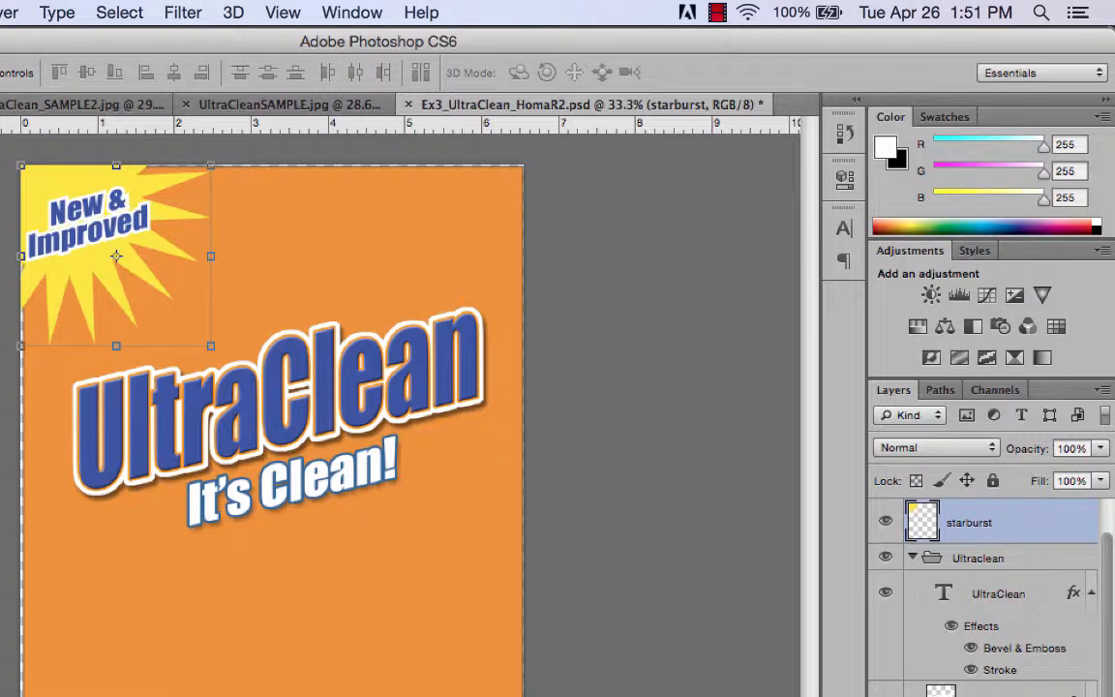
{"action": "scroll", "coordinate": [1046, 642], "scroll_direction": "down", "scroll_amount": 3}
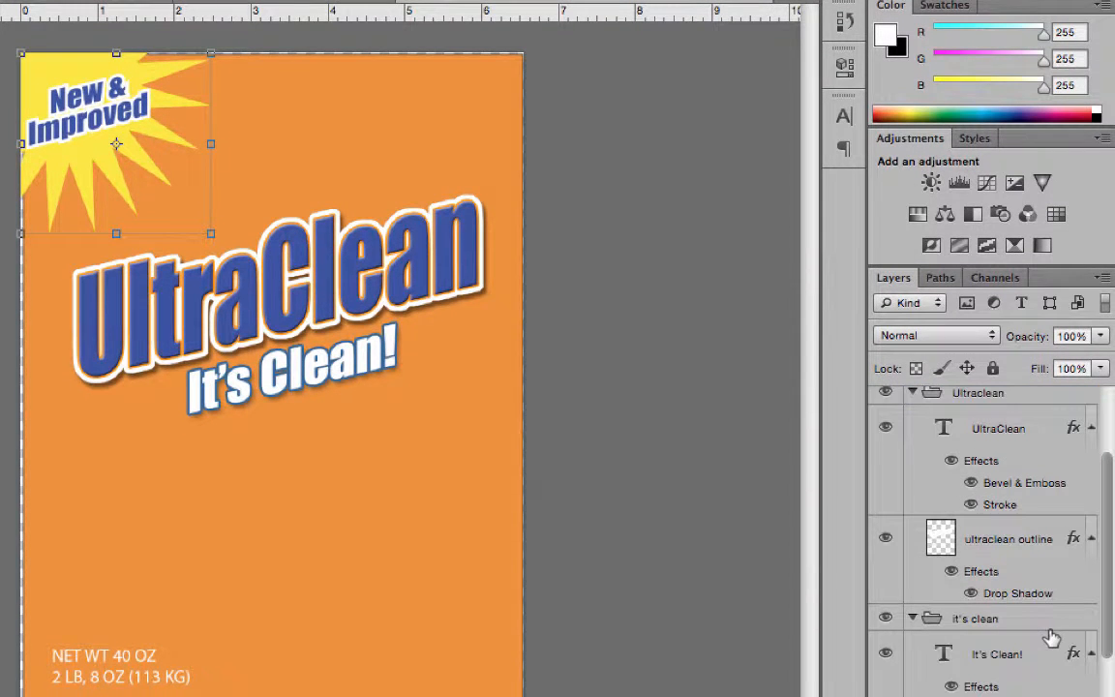
{"action": "right_click", "coordinate": [1070, 596]}
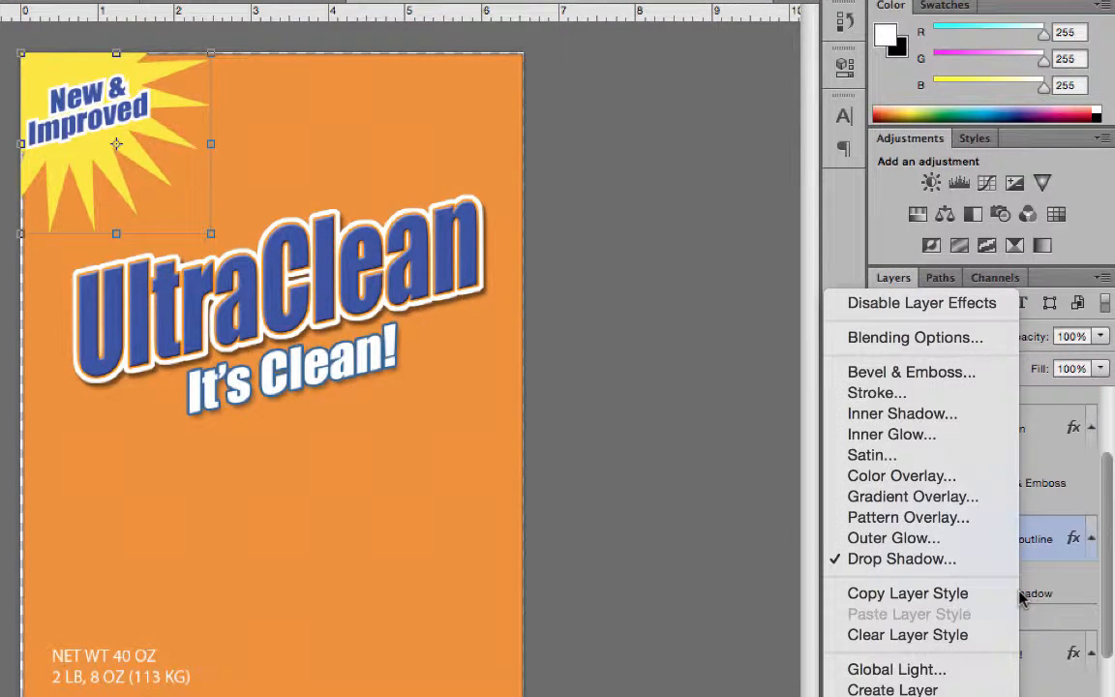
{"action": "left_click", "coordinate": [1075, 596]}
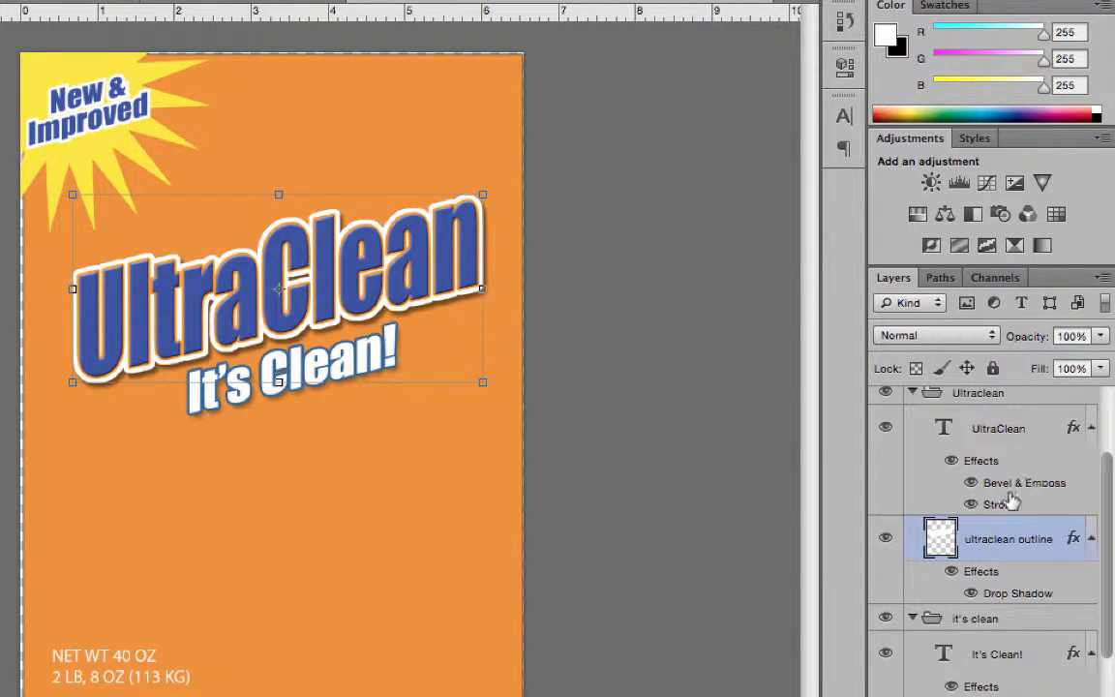
{"action": "scroll", "coordinate": [1016, 597], "scroll_direction": "down", "scroll_amount": 3}
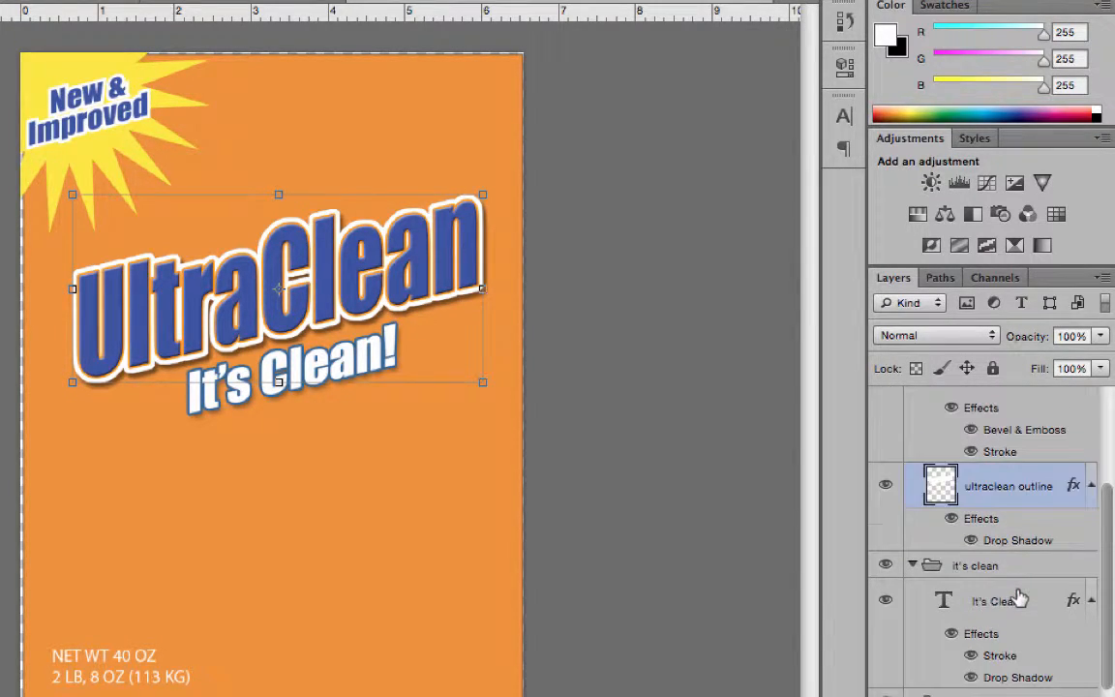
{"action": "right_click", "coordinate": [1016, 605]}
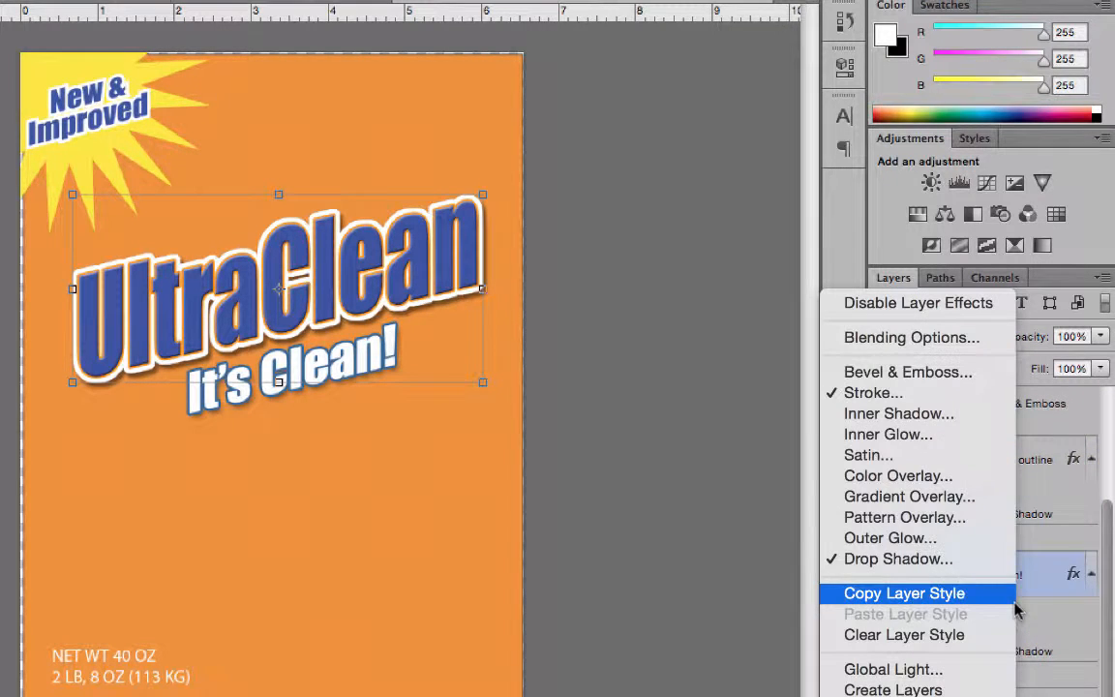
{"action": "left_click", "coordinate": [977, 592]}
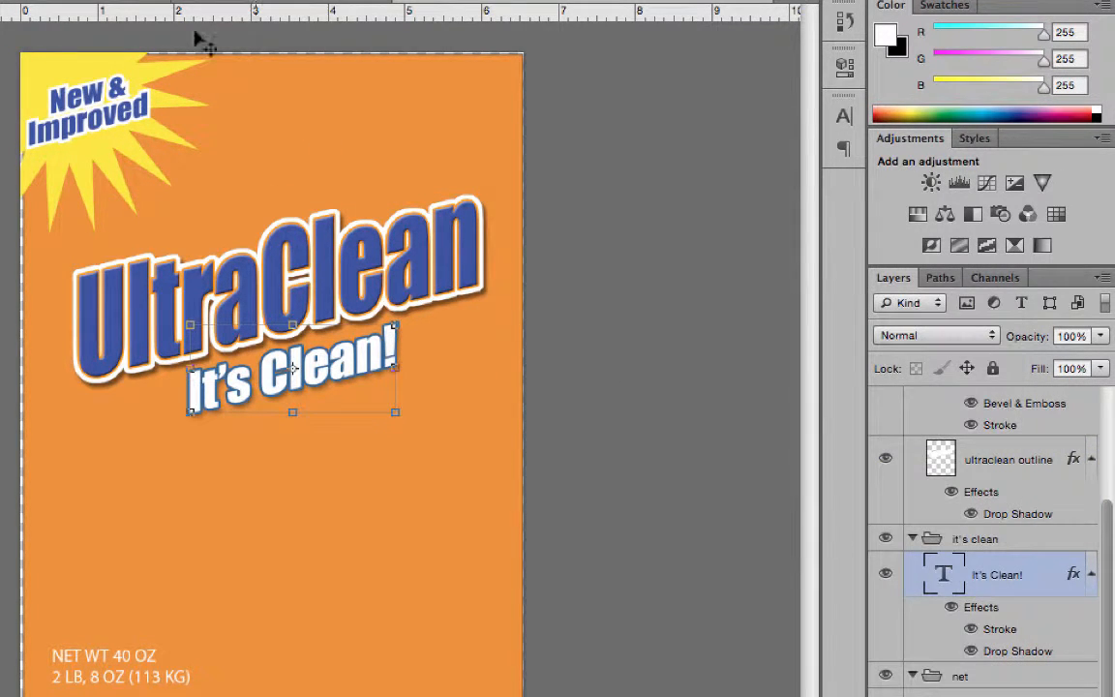
Step: Paste the copied layer style onto the starburst layer
{"action": "left_click", "coordinate": [165, 76]}
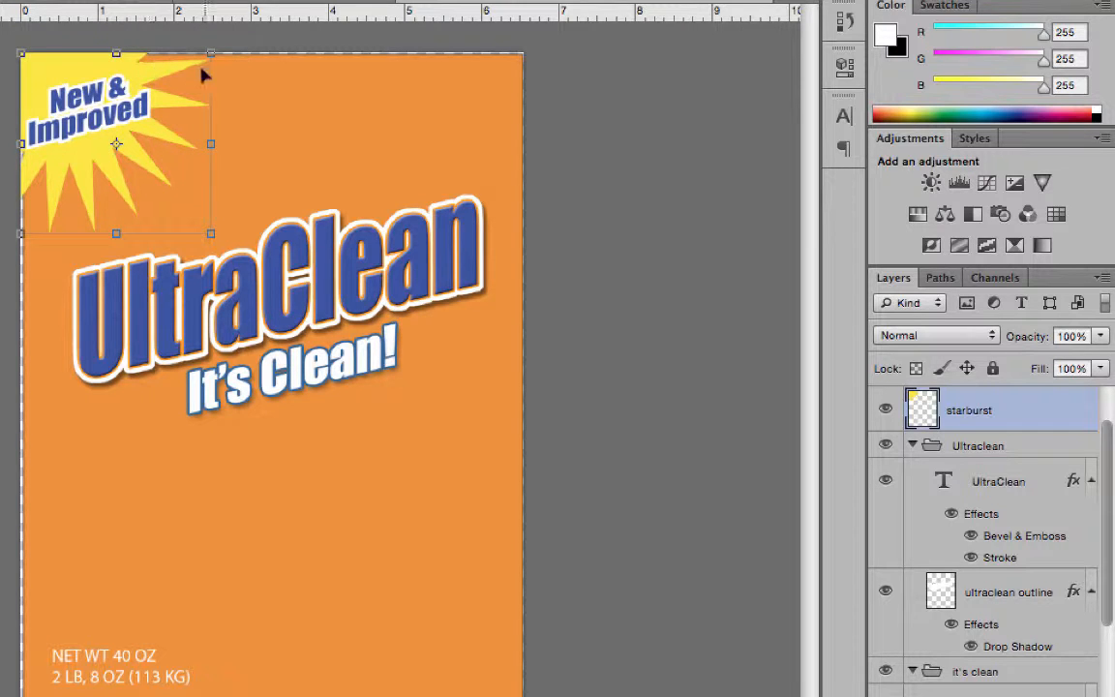
{"action": "right_click", "coordinate": [1053, 414]}
{"action": "left_click", "coordinate": [881, 332]}
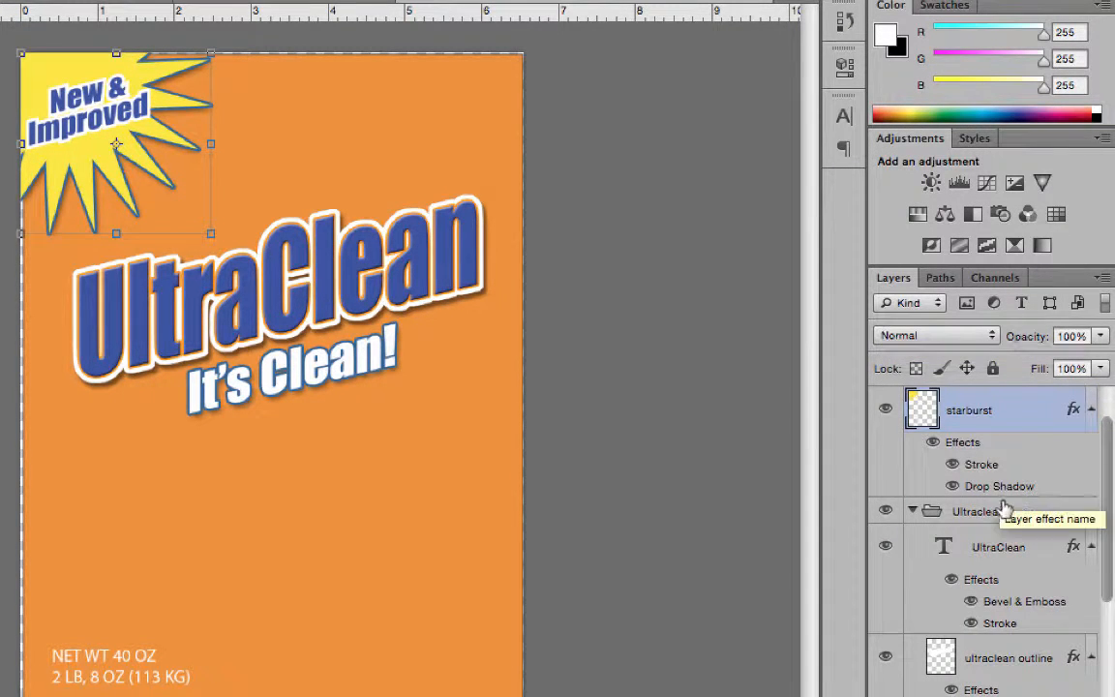
Step: Turn off the starburst's stroke and set its drop shadow angle to 54° without global light
{"action": "left_click", "coordinate": [956, 469]}
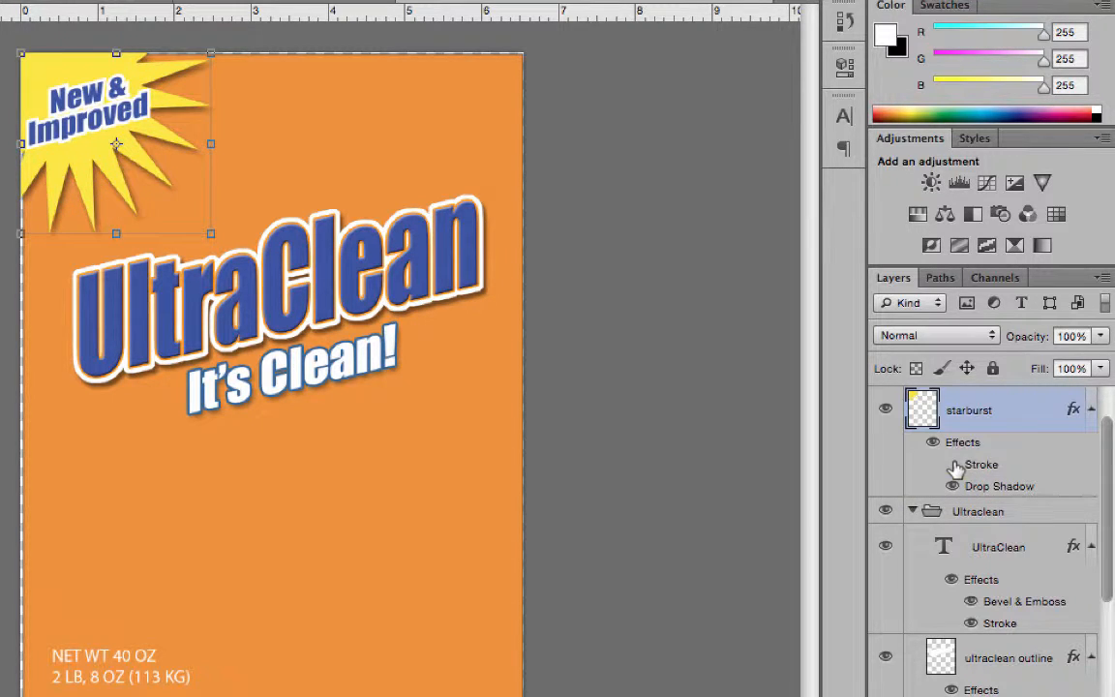
{"action": "double_click", "coordinate": [1023, 488]}
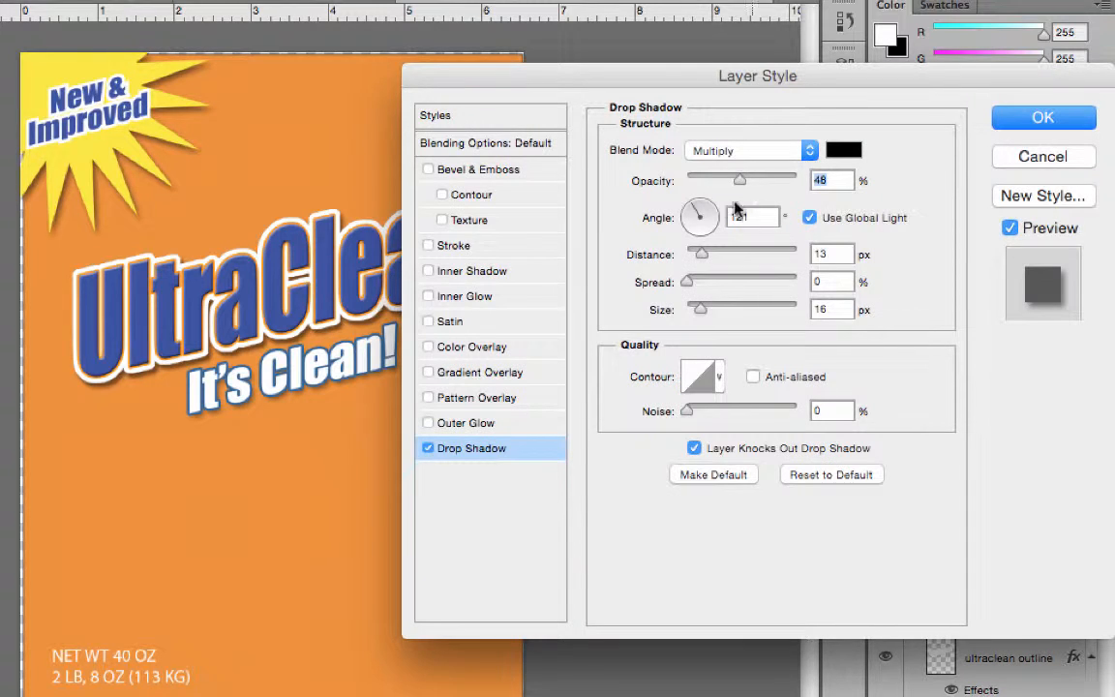
{"action": "mouse_move", "coordinate": [694, 219]}
{"action": "left_mouse_down"}
{"action": "mouse_move", "coordinate": [692, 231]}
{"action": "mouse_move", "coordinate": [692, 205]}
{"action": "left_mouse_up"}
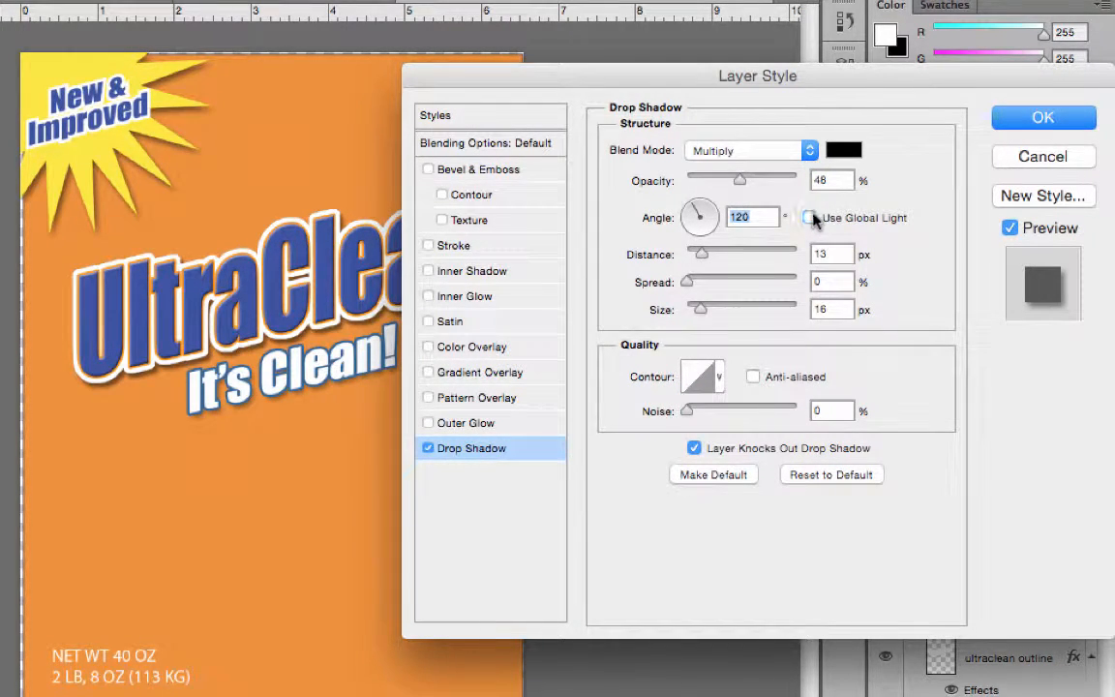
{"action": "left_click", "coordinate": [702, 212]}
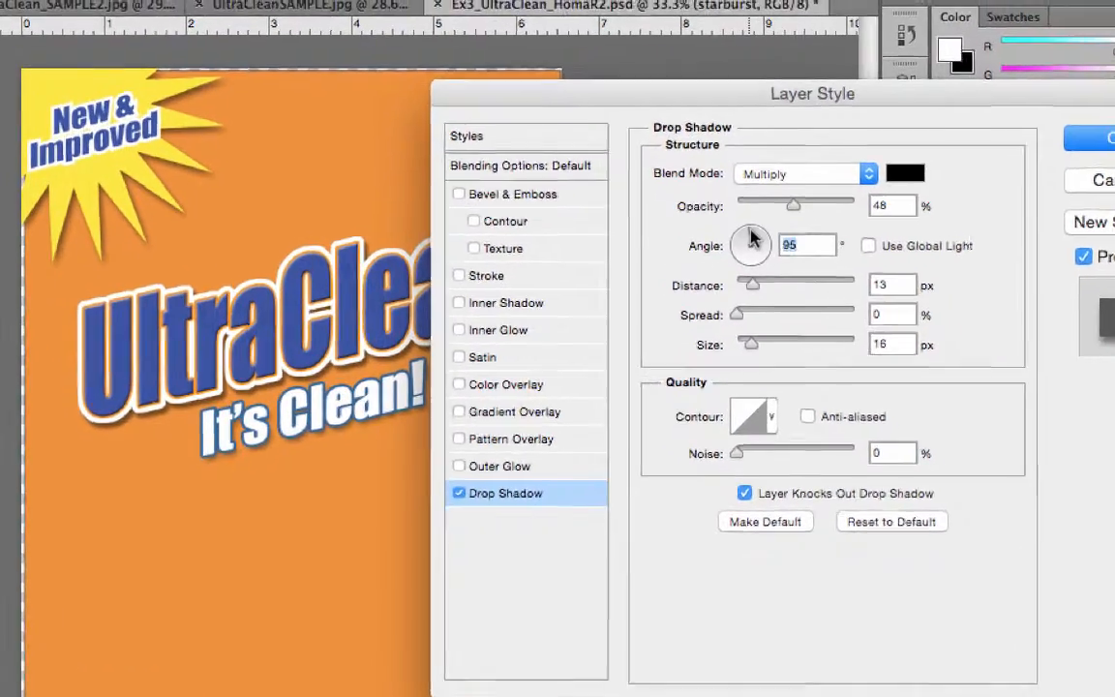
{"action": "left_click", "coordinate": [752, 236]}
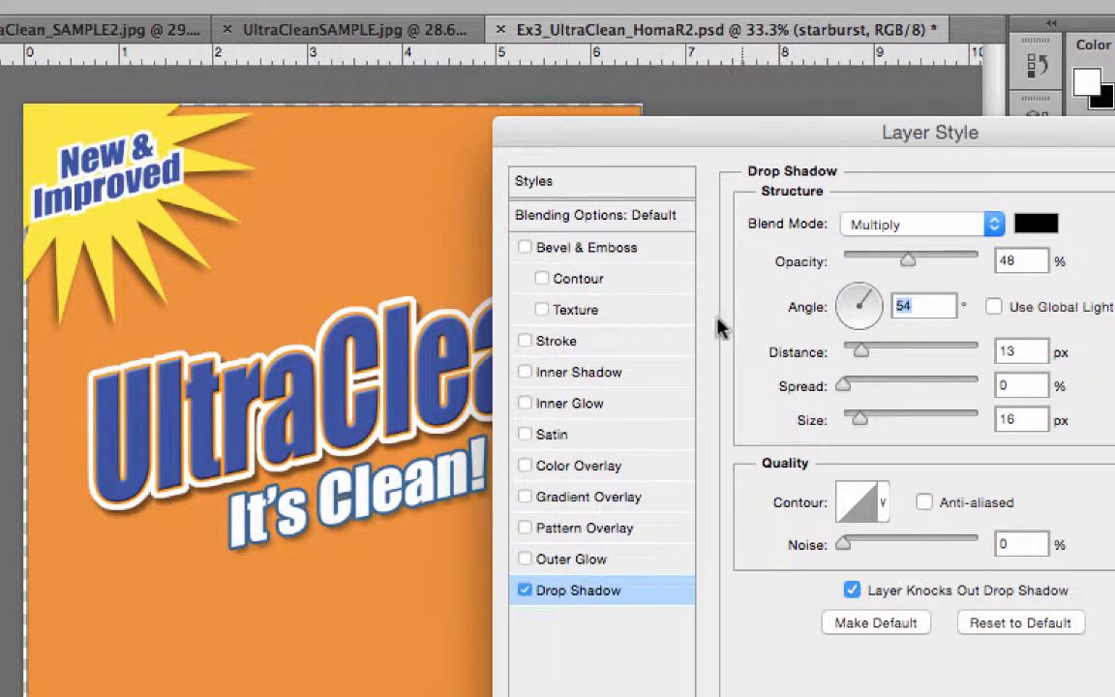
Step: Add Bevel & Emboss with a texture at 100% scale and +100% depth to the starburst
{"action": "left_click", "coordinate": [624, 315]}
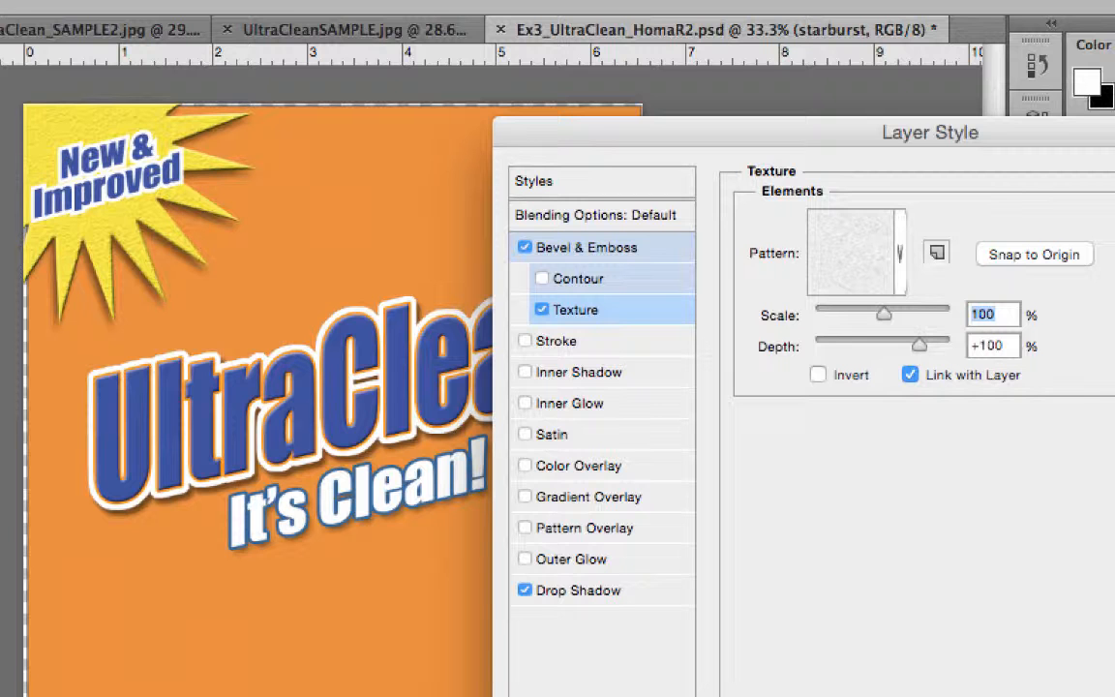
{"action": "key", "text": "Return"}
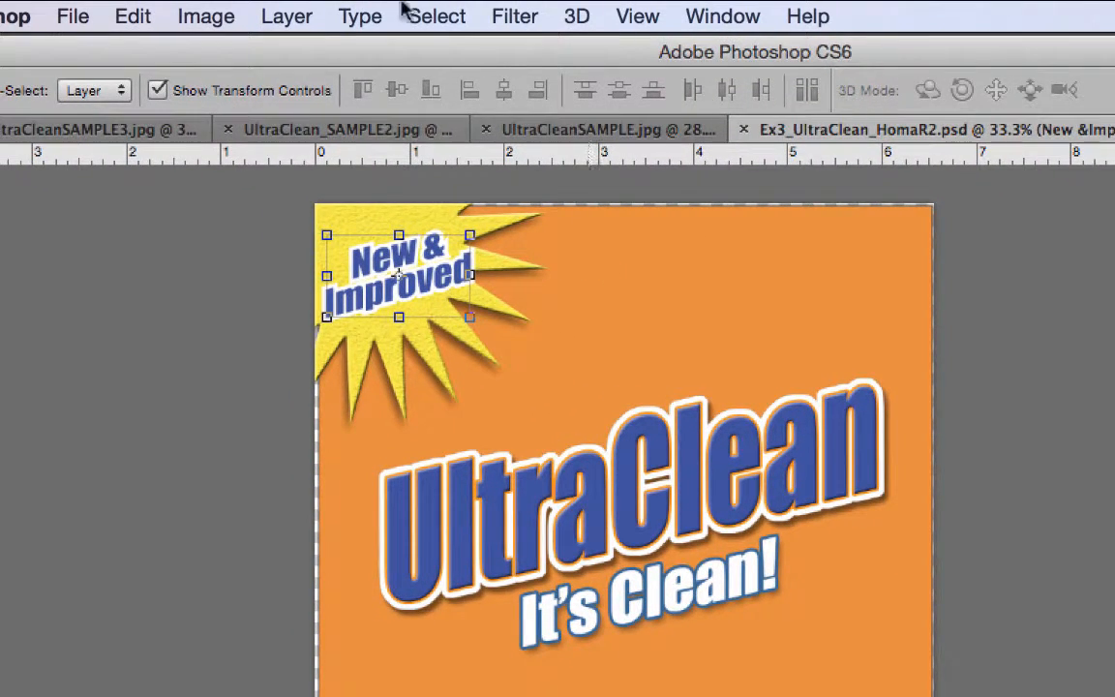
Step: Try a drop shadow on the blue New & Improved text layer
{"action": "left_click", "coordinate": [283, 19]}
{"action": "mouse_move", "coordinate": [283, 184]}
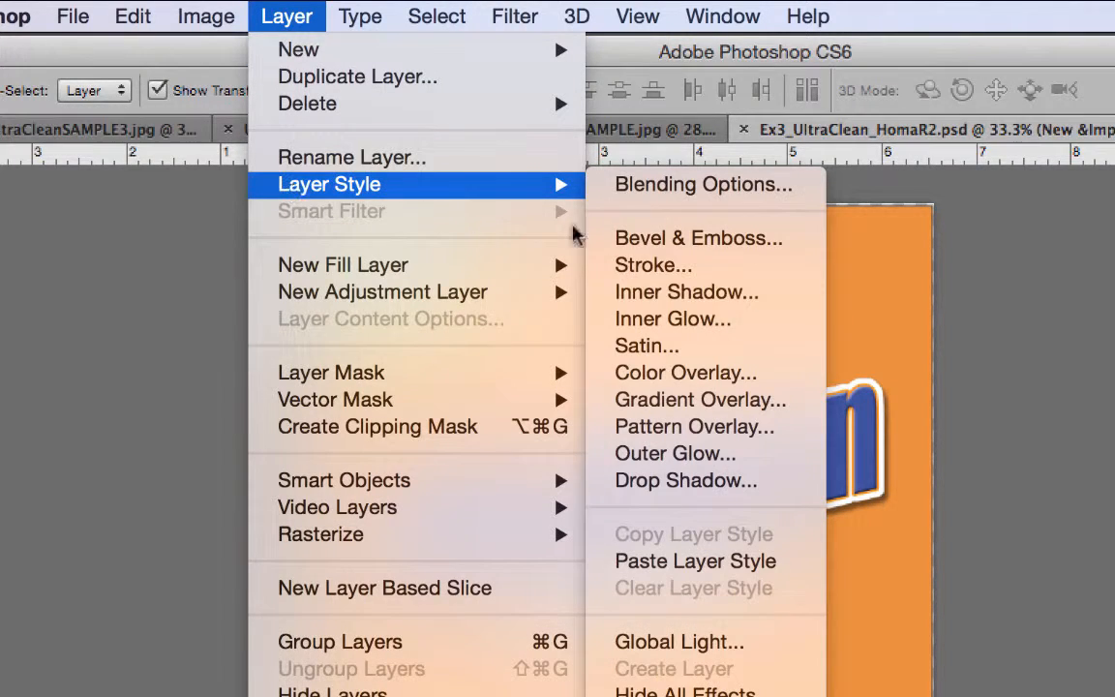
{"action": "left_click", "coordinate": [3, 341]}
{"action": "scroll", "coordinate": [398, 392], "scroll_direction": "up", "scroll_amount": 5}
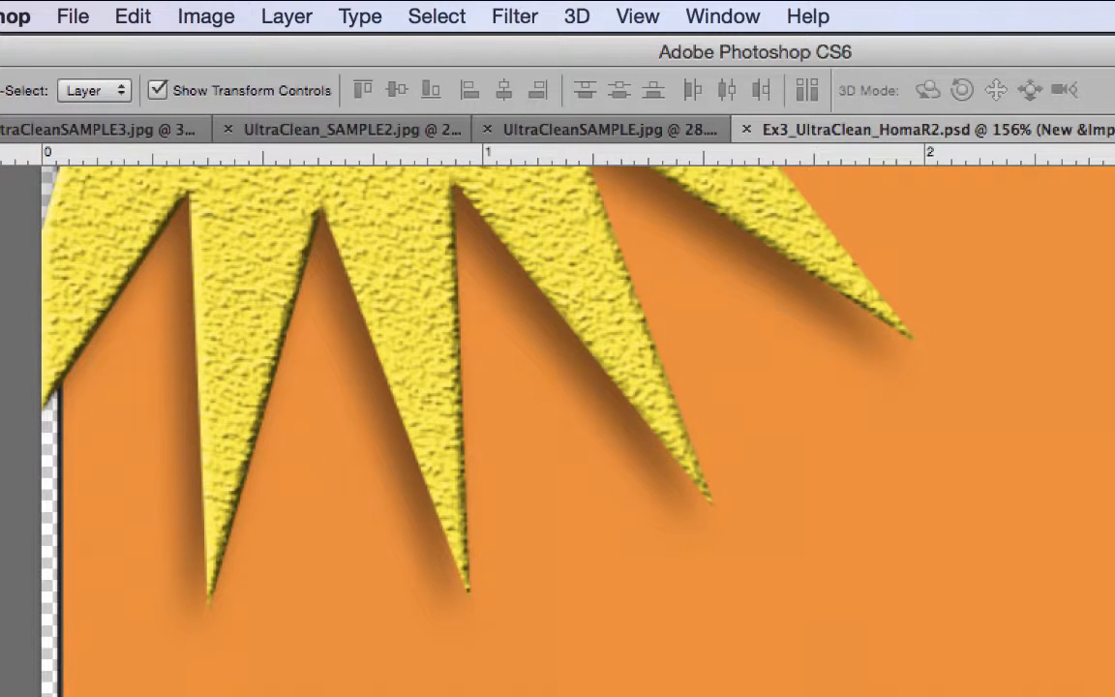
{"action": "scroll", "coordinate": [576, 431], "scroll_direction": "up", "scroll_amount": 10}
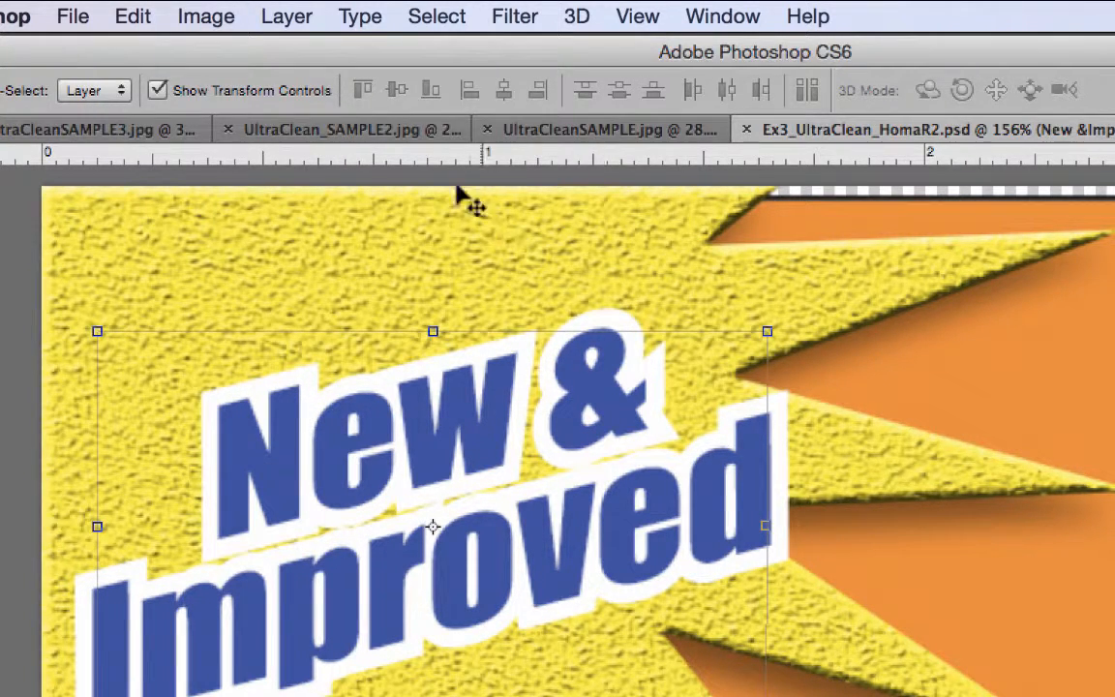
{"action": "left_click", "coordinate": [299, 23]}
{"action": "mouse_move", "coordinate": [319, 186]}
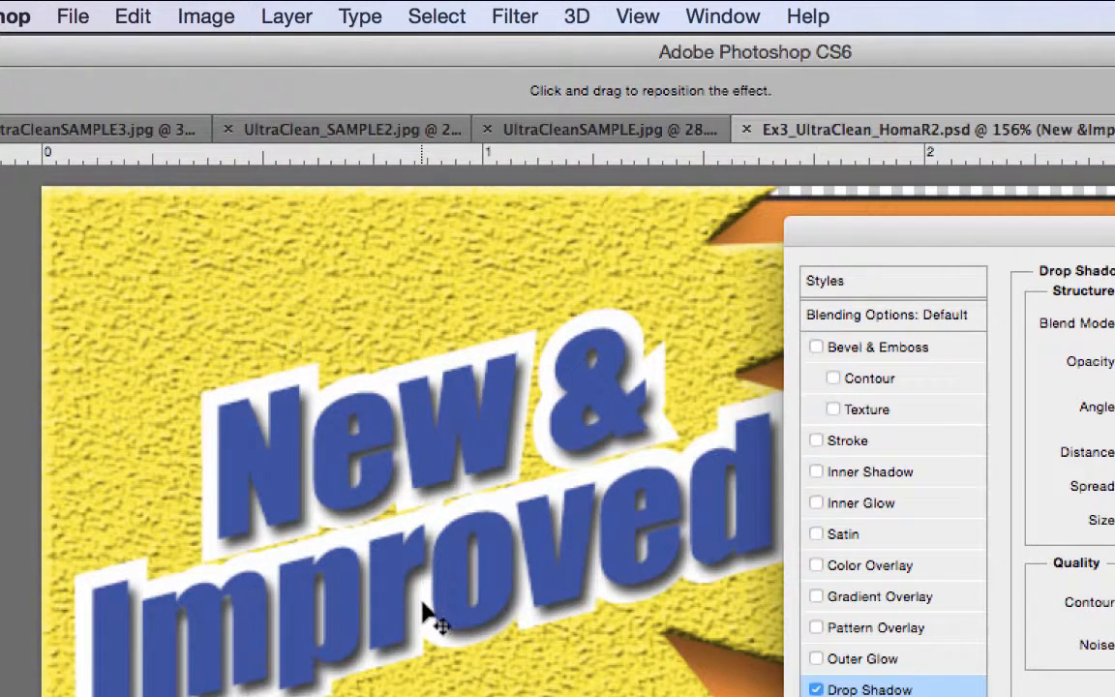
{"action": "left_click", "coordinate": [816, 440]}
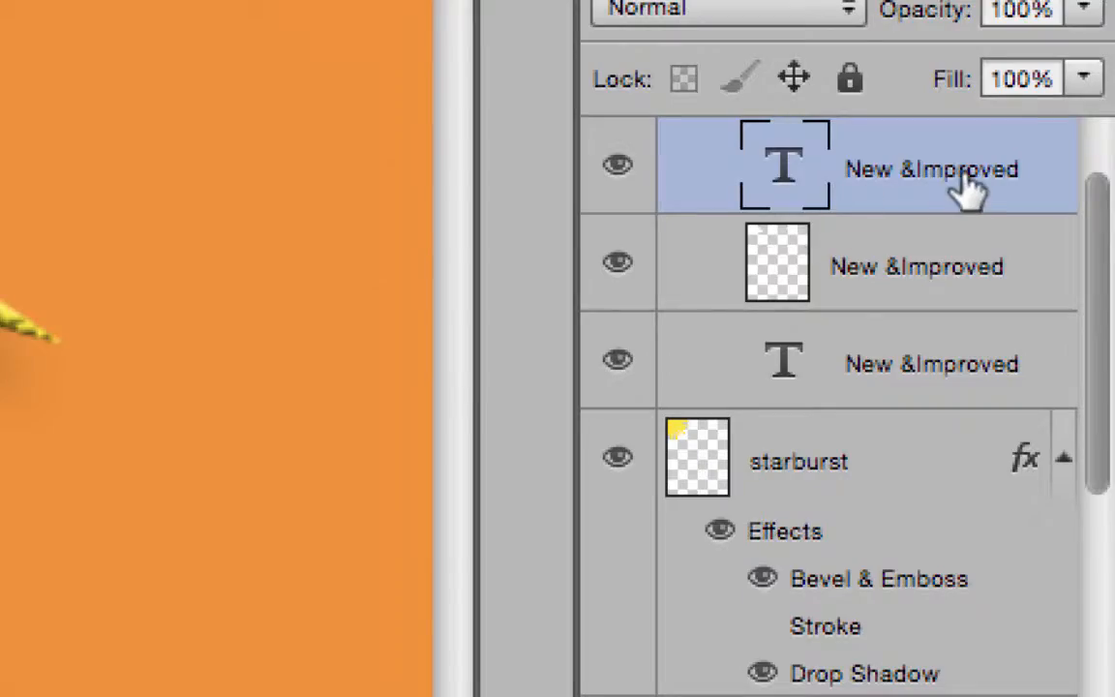
Step: Hide and show the layer below the blue New & Improved text to check that it is the white outline
{"action": "scroll", "coordinate": [966, 184], "scroll_direction": "up", "scroll_amount": 3}
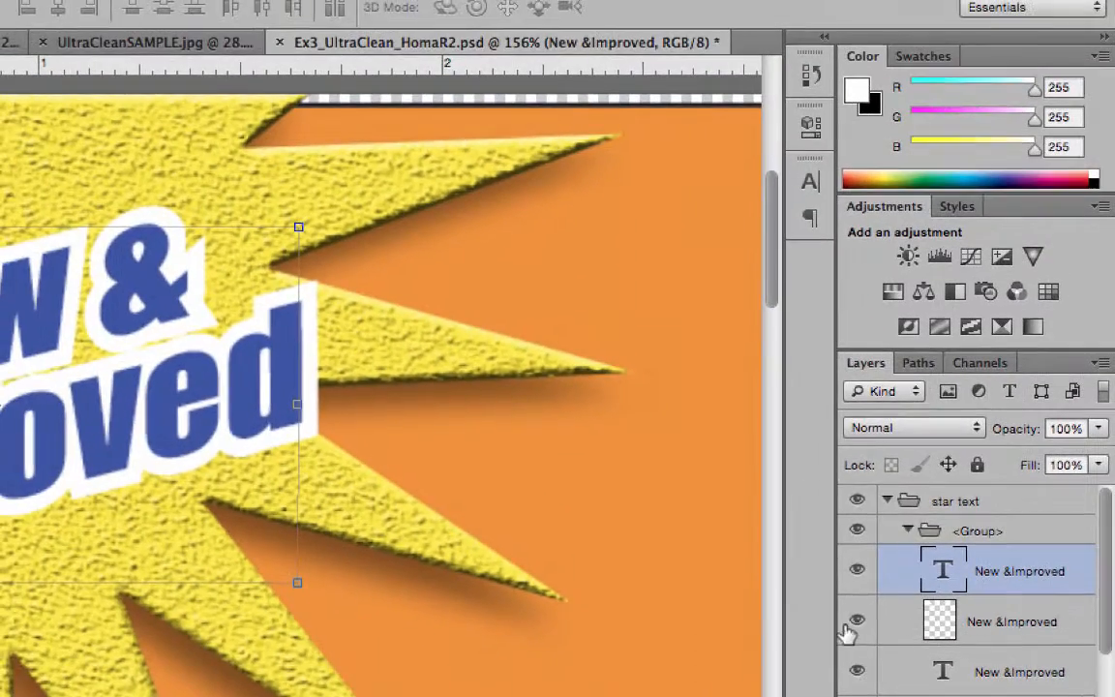
{"action": "left_click", "coordinate": [617, 262]}
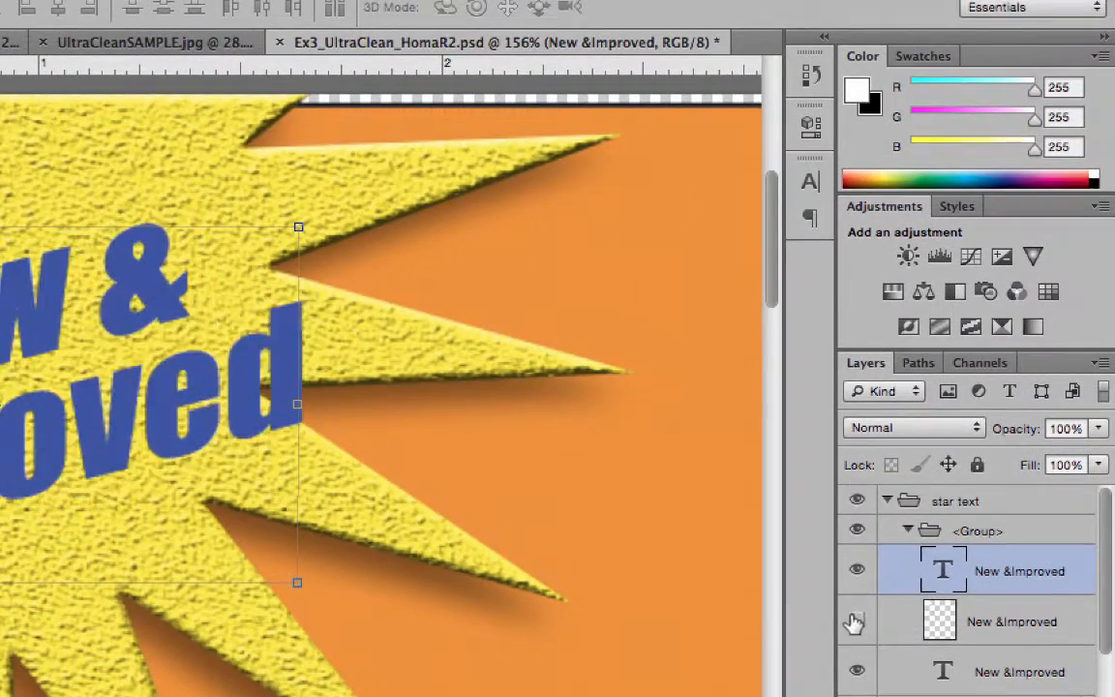
{"action": "left_click", "coordinate": [853, 622]}
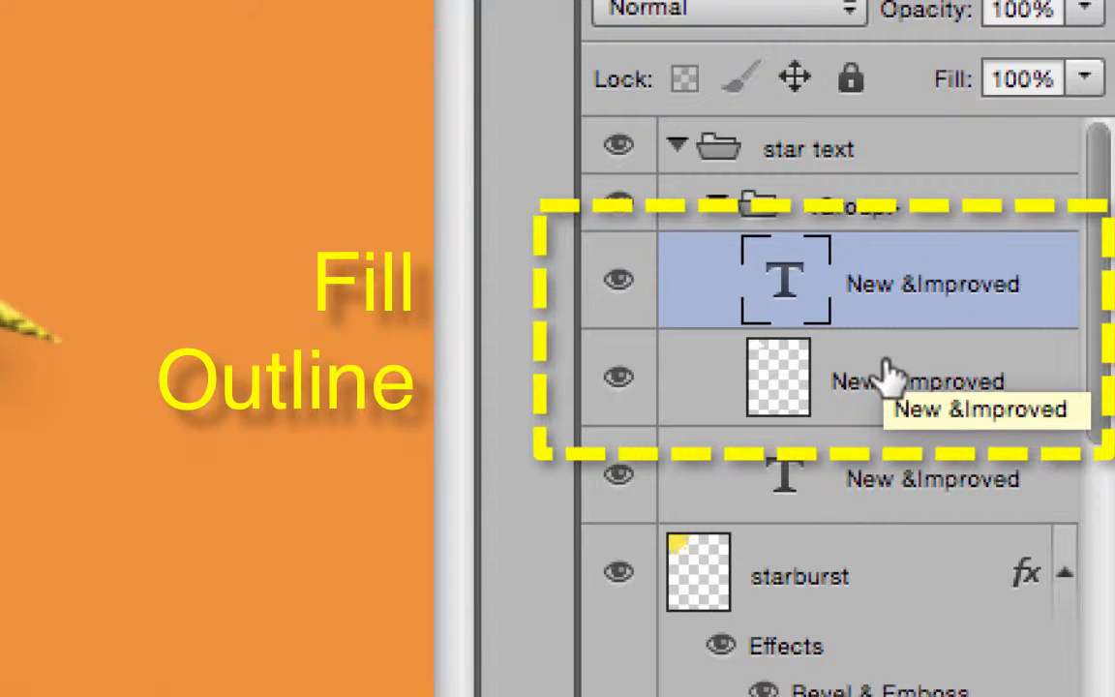
Step: Apply a drop shadow with 47% opacity, 5 px distance and 5 px size to the New & Improved outline layer
{"action": "left_click", "coordinate": [914, 382]}
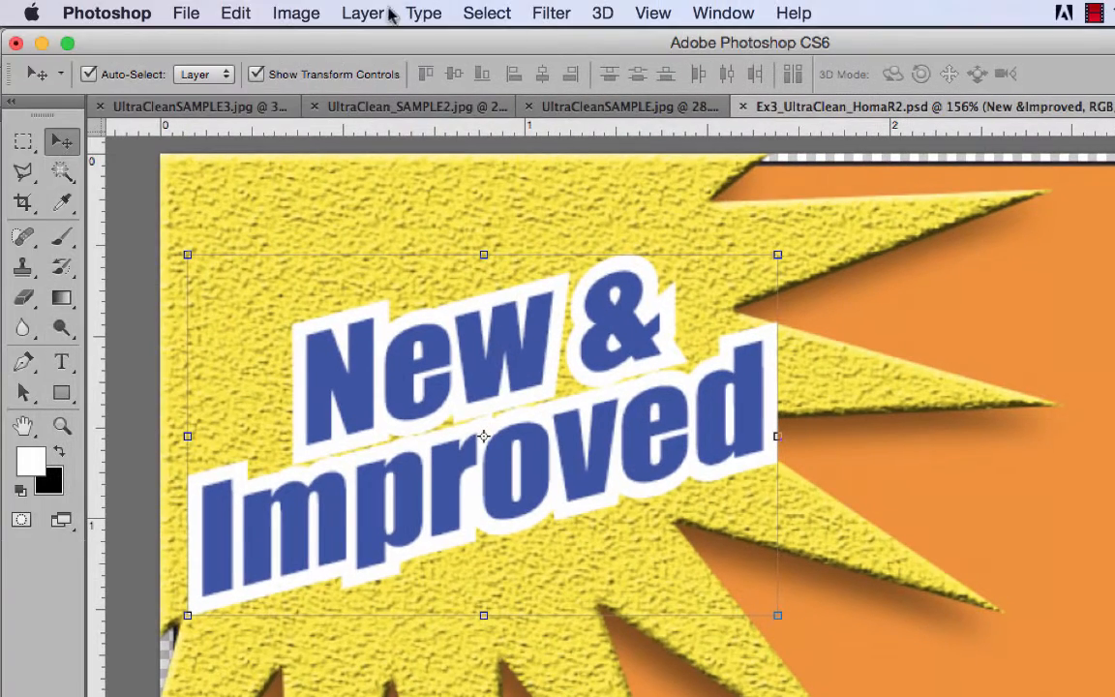
{"action": "left_click", "coordinate": [363, 13]}
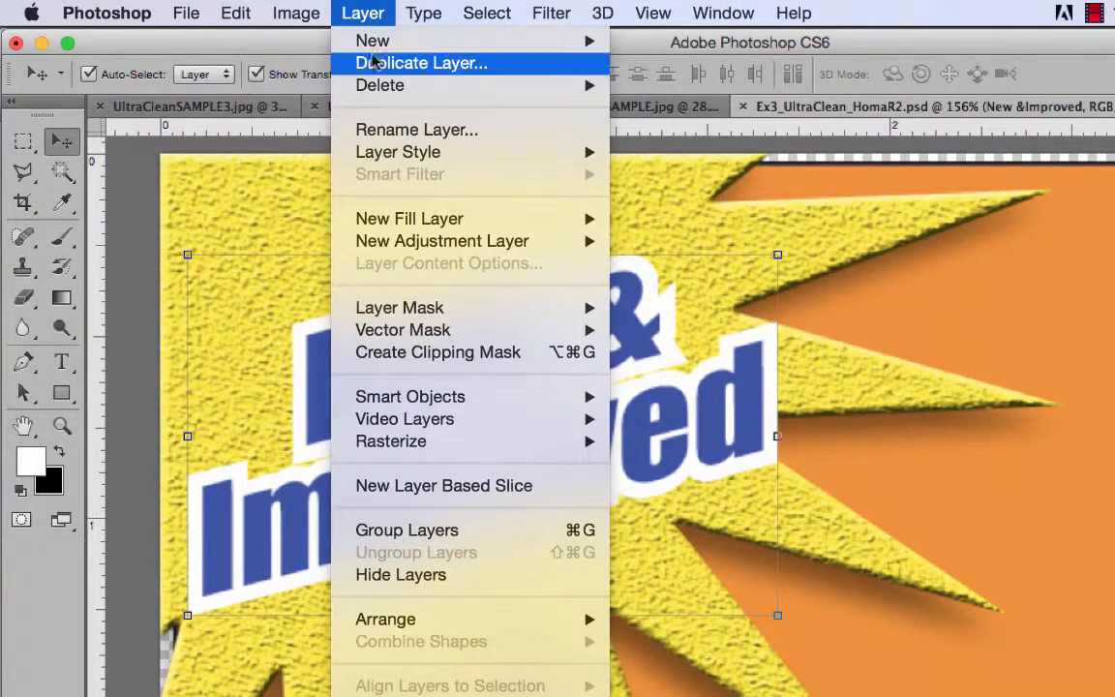
{"action": "mouse_move", "coordinate": [386, 86]}
{"action": "mouse_move", "coordinate": [370, 152]}
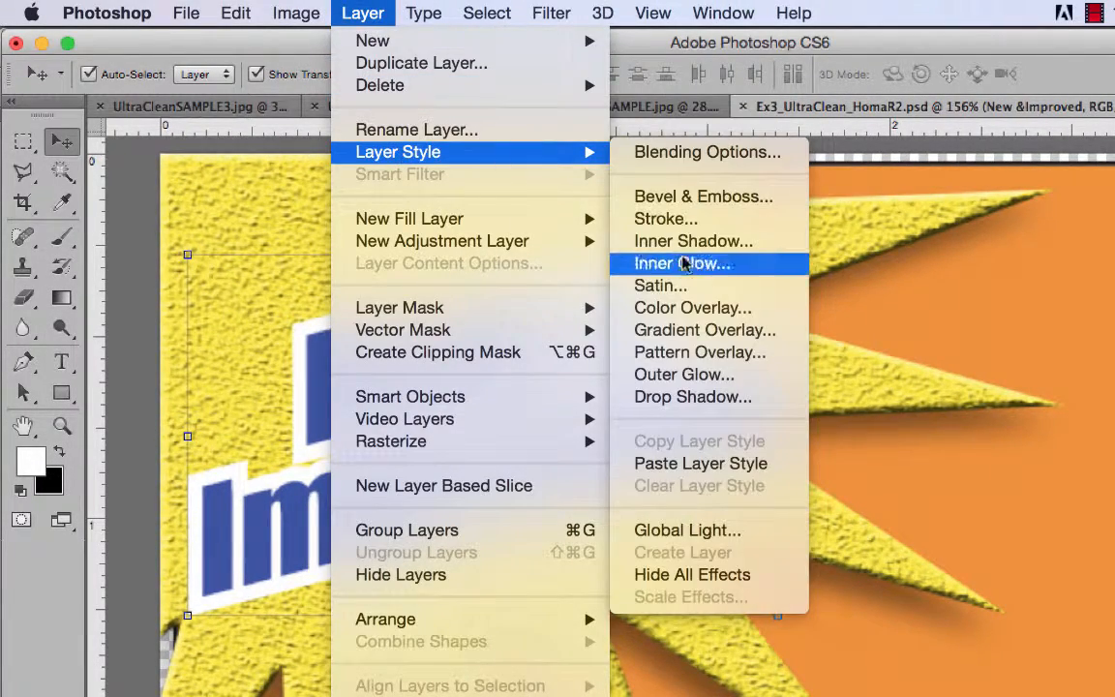
{"action": "left_click", "coordinate": [714, 398]}
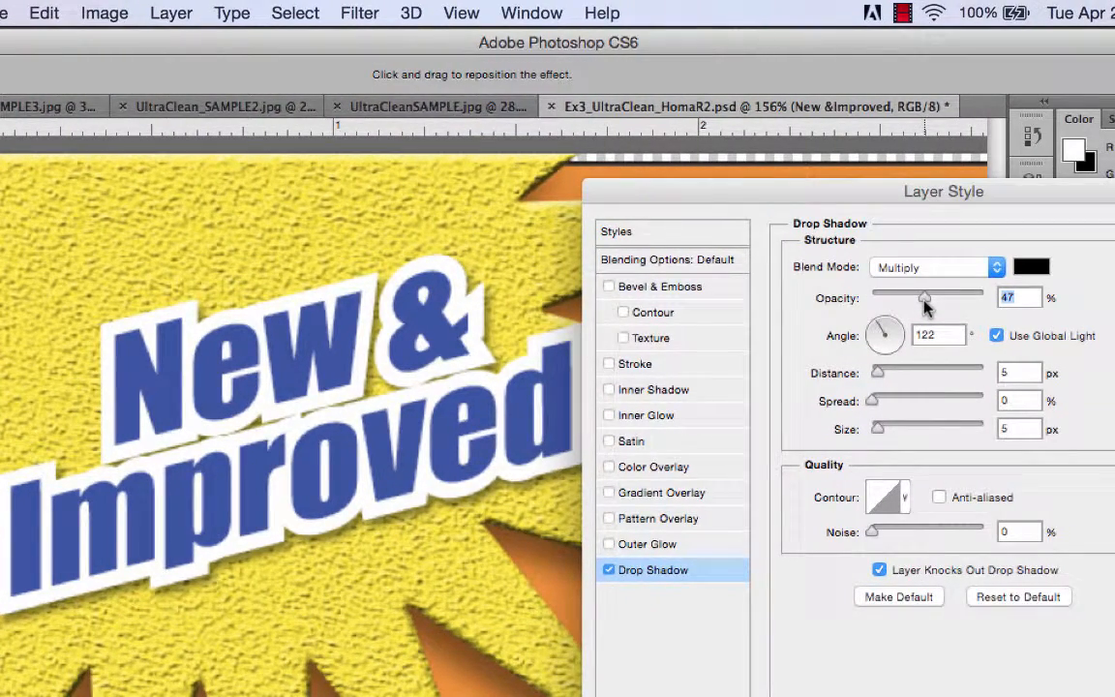
{"action": "key", "text": "Return"}
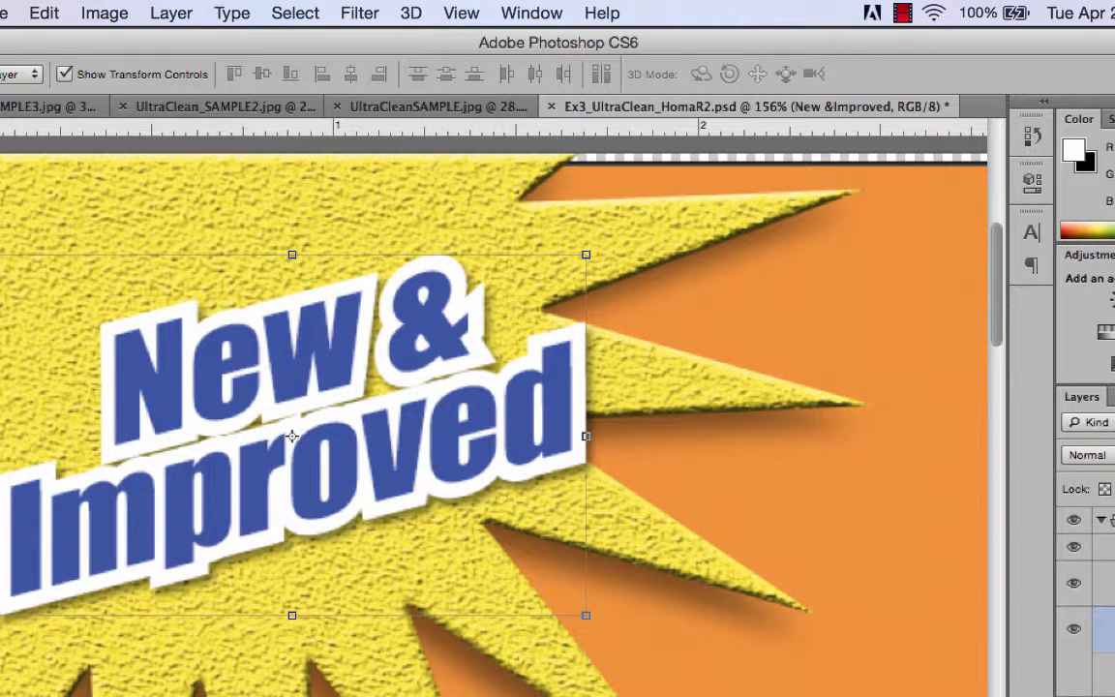
Step: Apply a blue color overlay with H 216, S 100, B 100 to the top New & Improved text layer
{"action": "left_click", "coordinate": [1105, 584]}
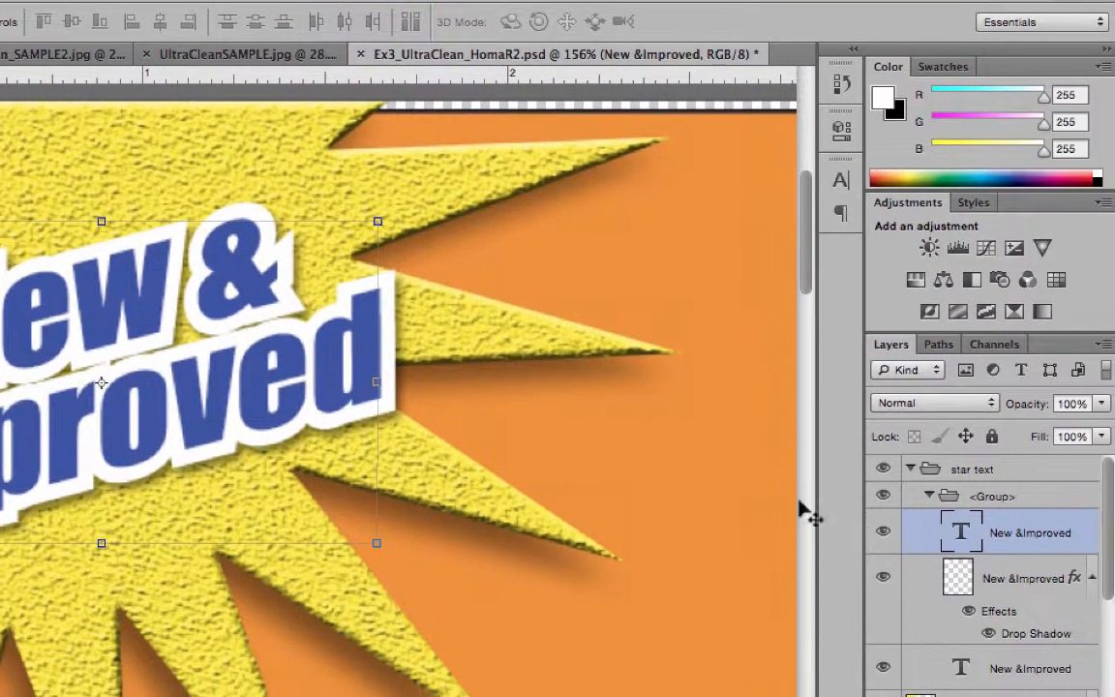
{"action": "left_click", "coordinate": [167, 11]}
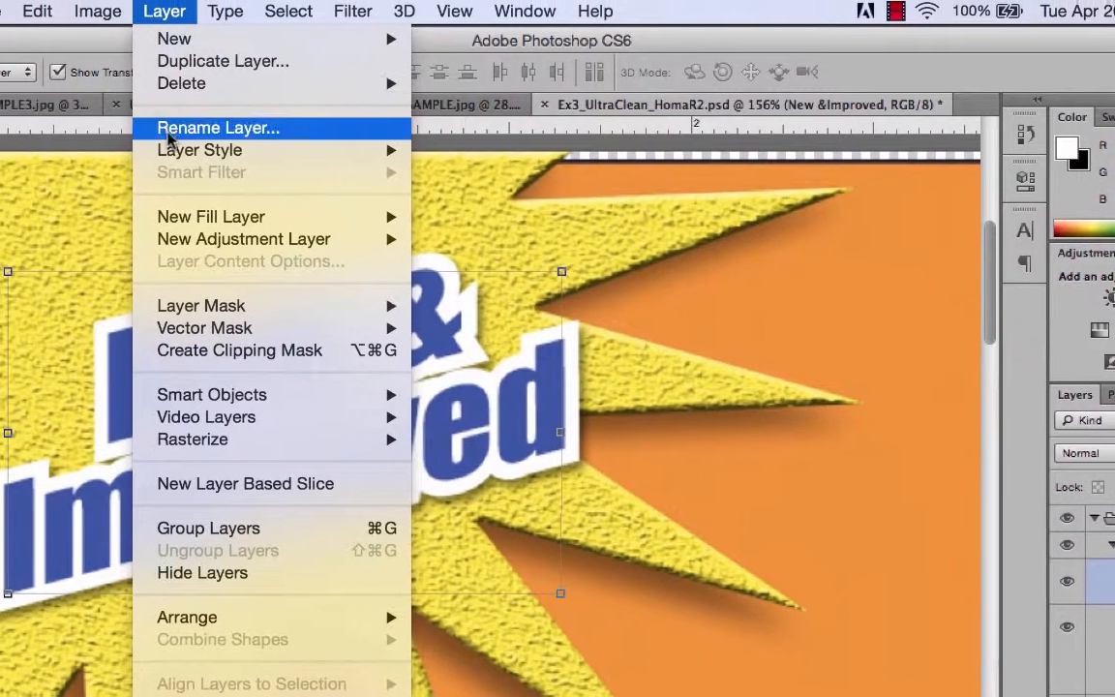
{"action": "mouse_move", "coordinate": [208, 152]}
{"action": "left_click", "coordinate": [538, 308]}
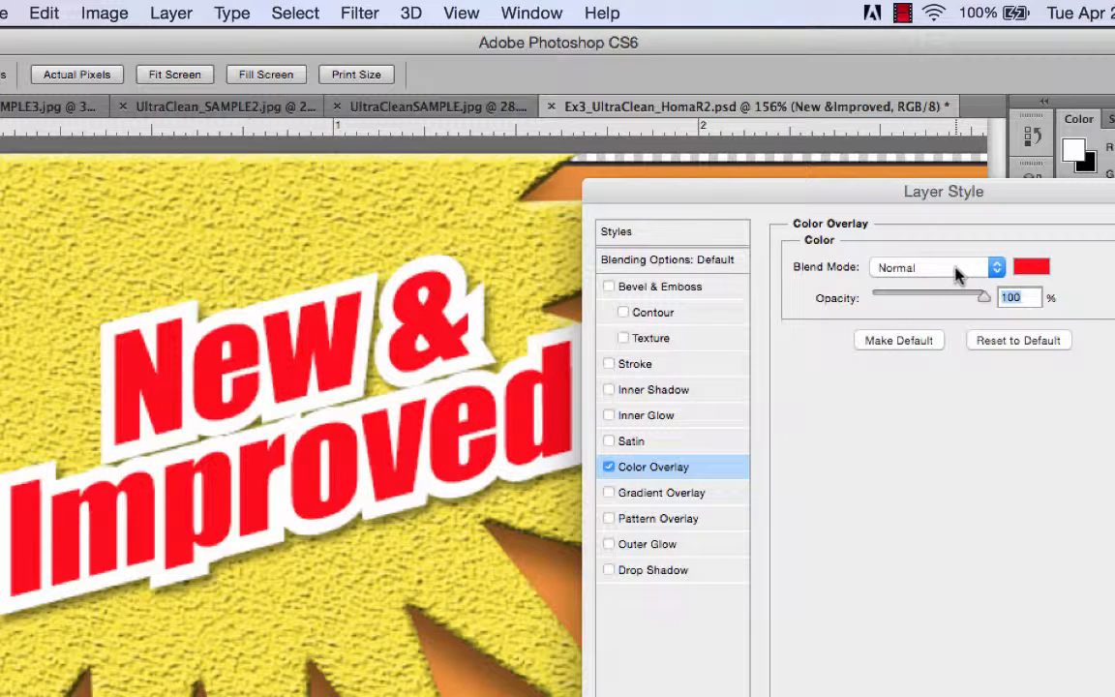
{"action": "left_click", "coordinate": [1031, 267]}
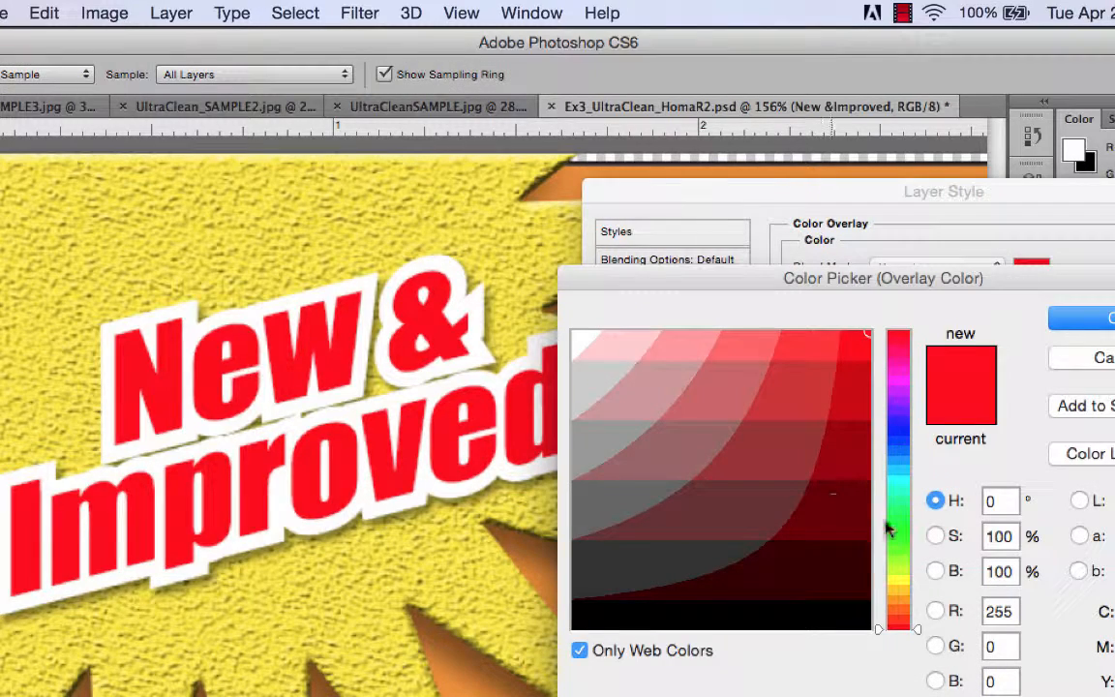
{"action": "left_click", "coordinate": [895, 491]}
{"action": "left_click", "coordinate": [898, 441]}
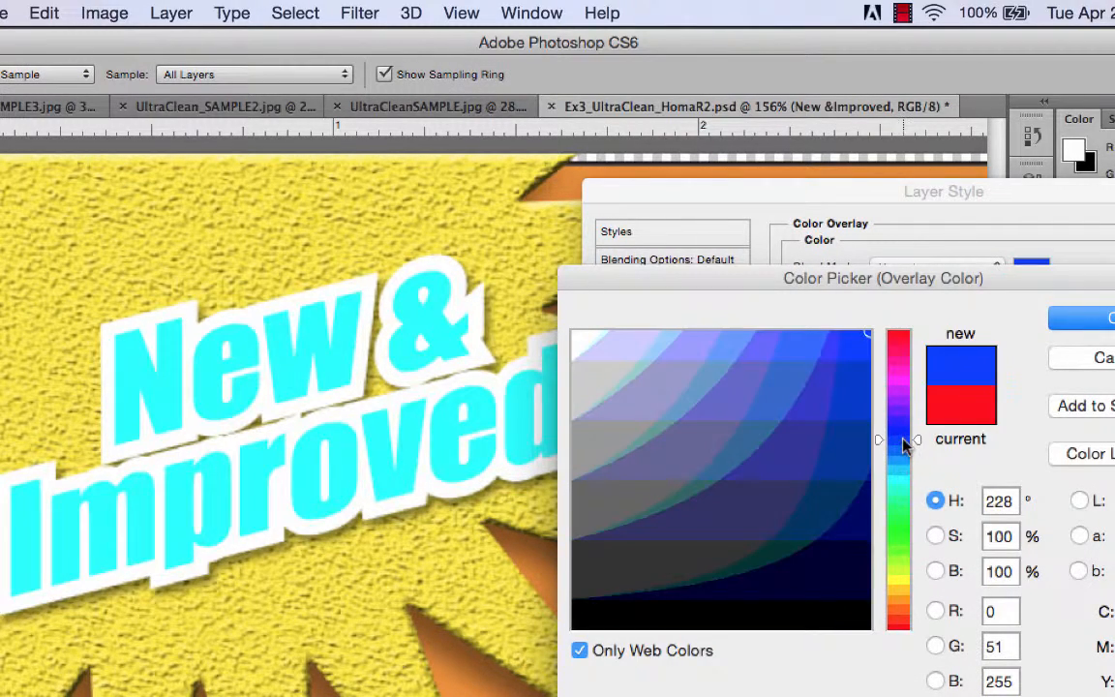
{"action": "left_click_drag", "start_coordinate": [902, 449], "coordinate": [902, 459]}
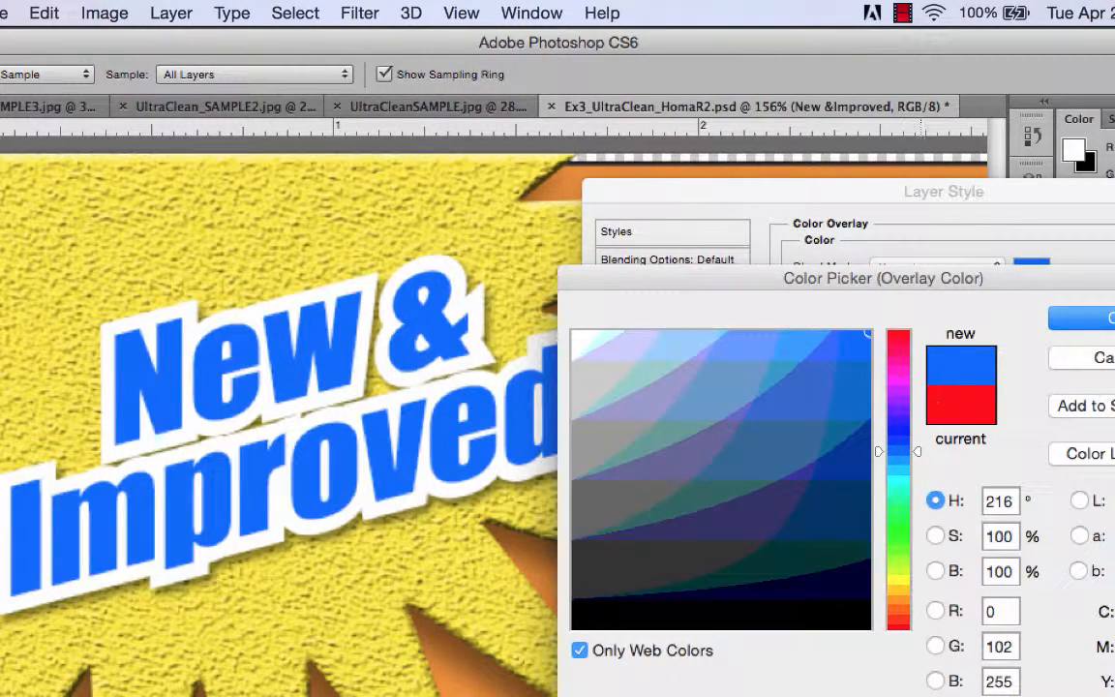
{"action": "left_click", "coordinate": [1111, 318]}
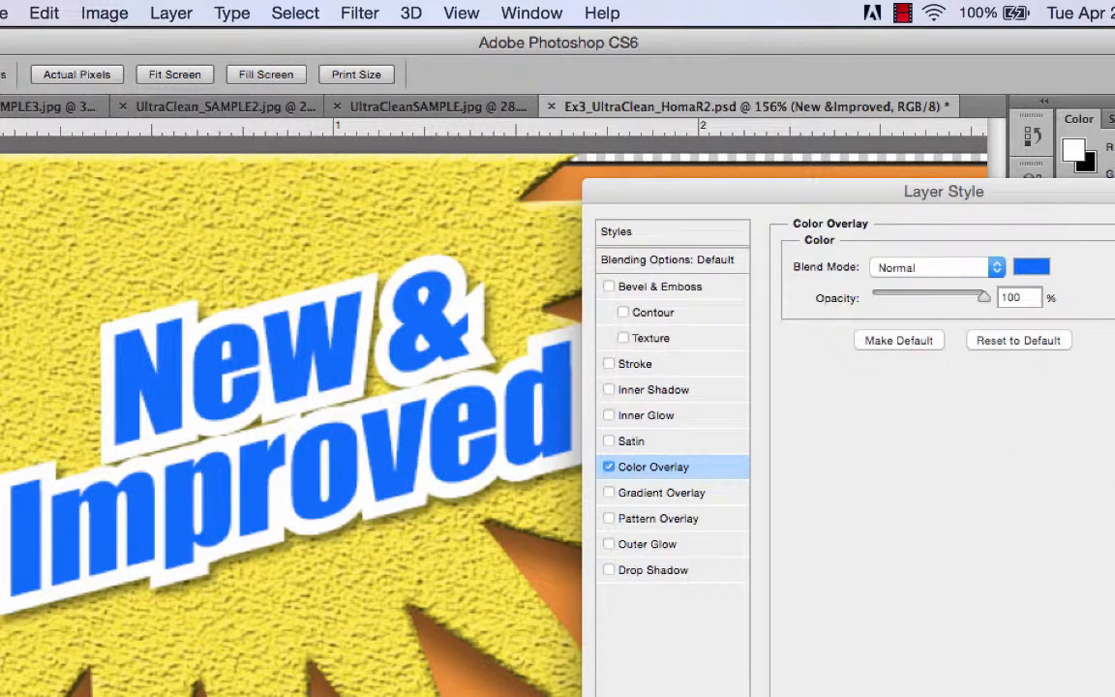
{"action": "key", "text": "Return"}
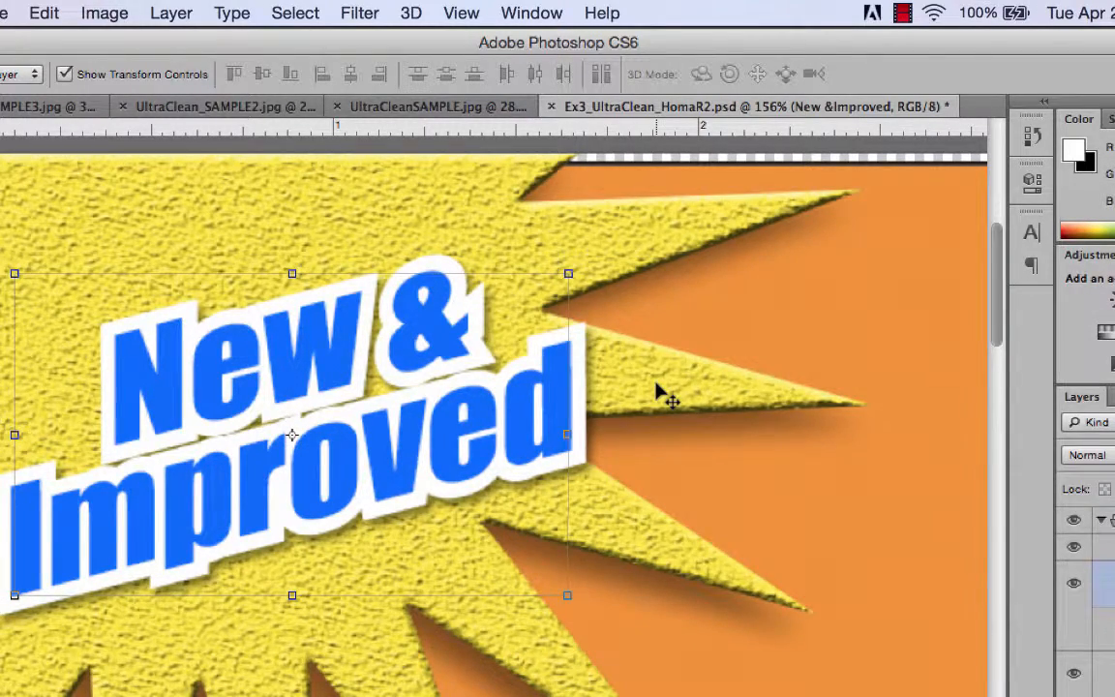
Step: Select the NET WT 40 OZ text layer in the net group, with the whole box design in view
{"action": "key", "text": "super+minus"}
{"action": "key", "text": "super+minus"}
{"action": "key", "text": "super+minus"}
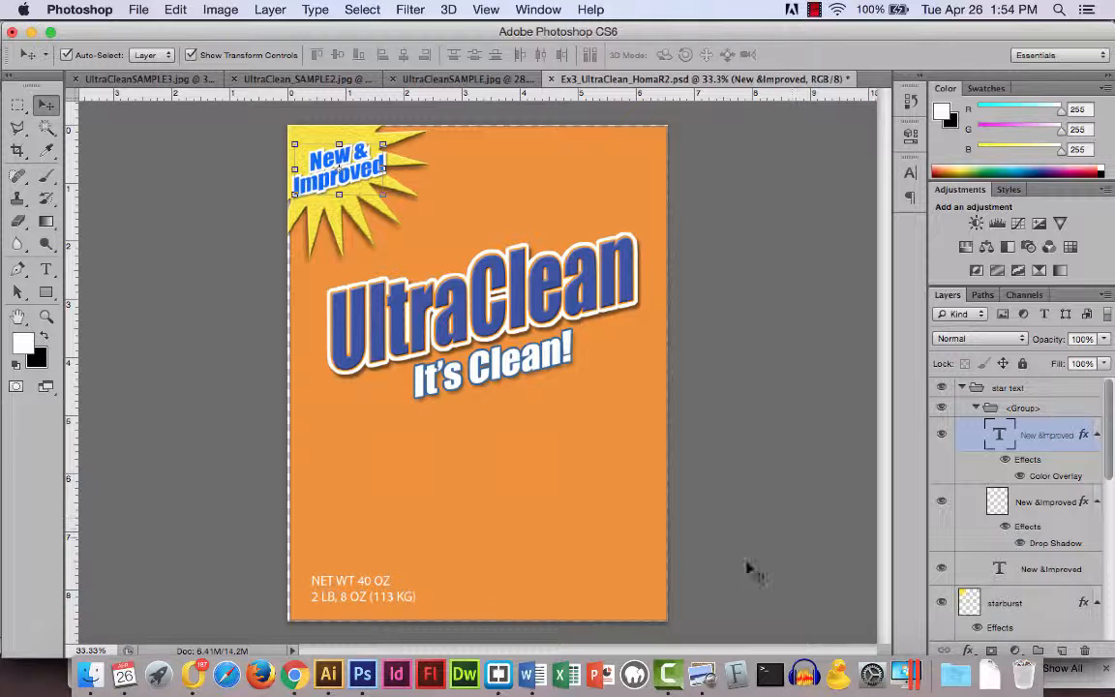
{"action": "left_click", "coordinate": [366, 588]}
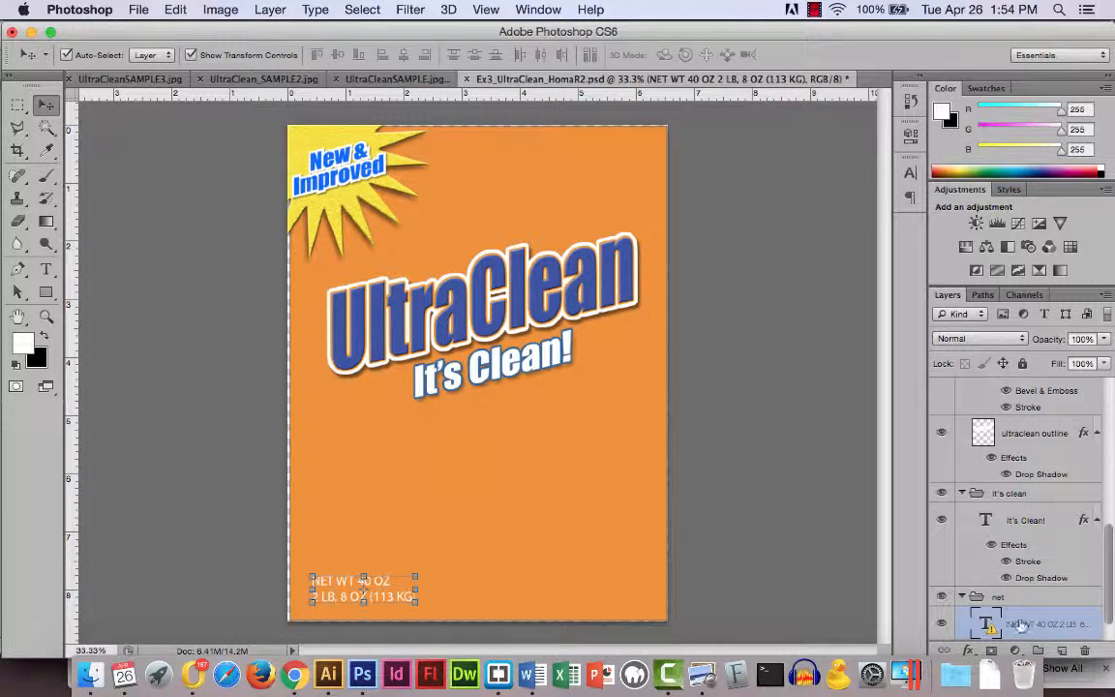
{"action": "scroll", "coordinate": [1024, 625], "scroll_direction": "down", "scroll_amount": 1}
{"action": "scroll", "coordinate": [1024, 624], "scroll_direction": "up", "scroll_amount": 1}
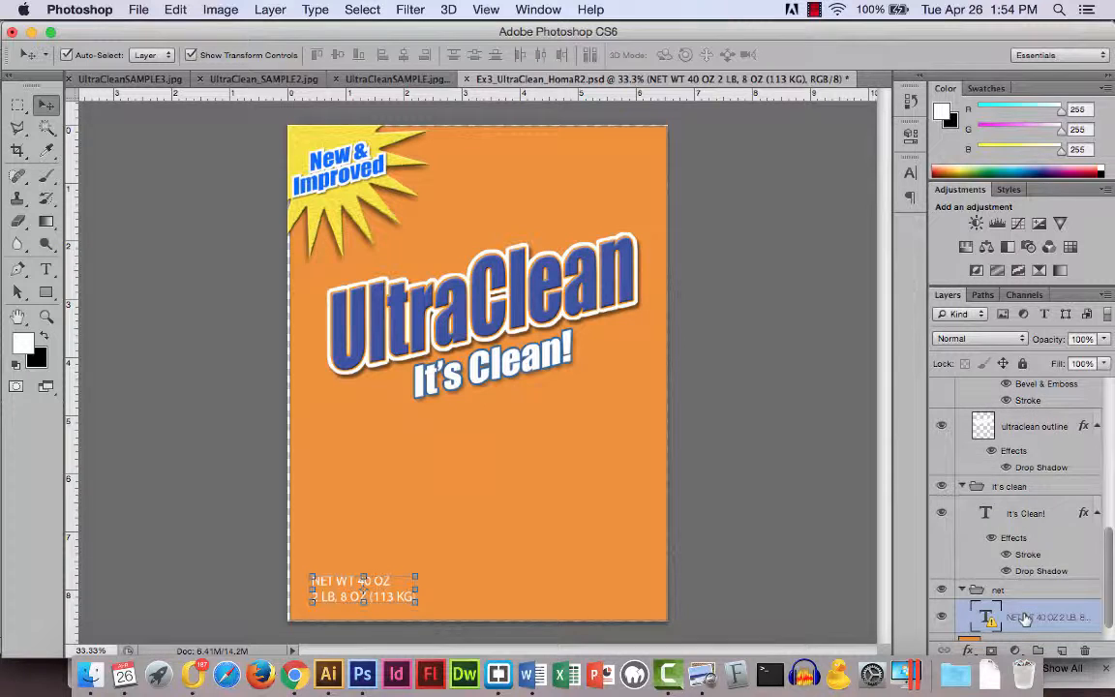